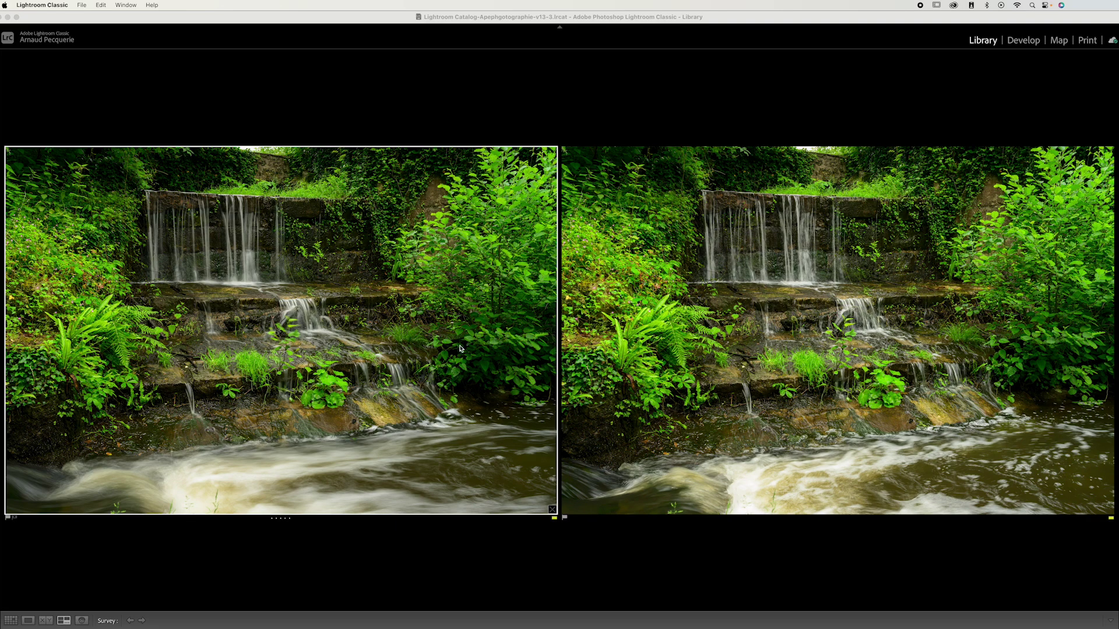
# Compare the two waterfall exposures at full size in the Develop module, alternating between the smooth-water and textured-water photos
pyautogui.click(1023, 40)
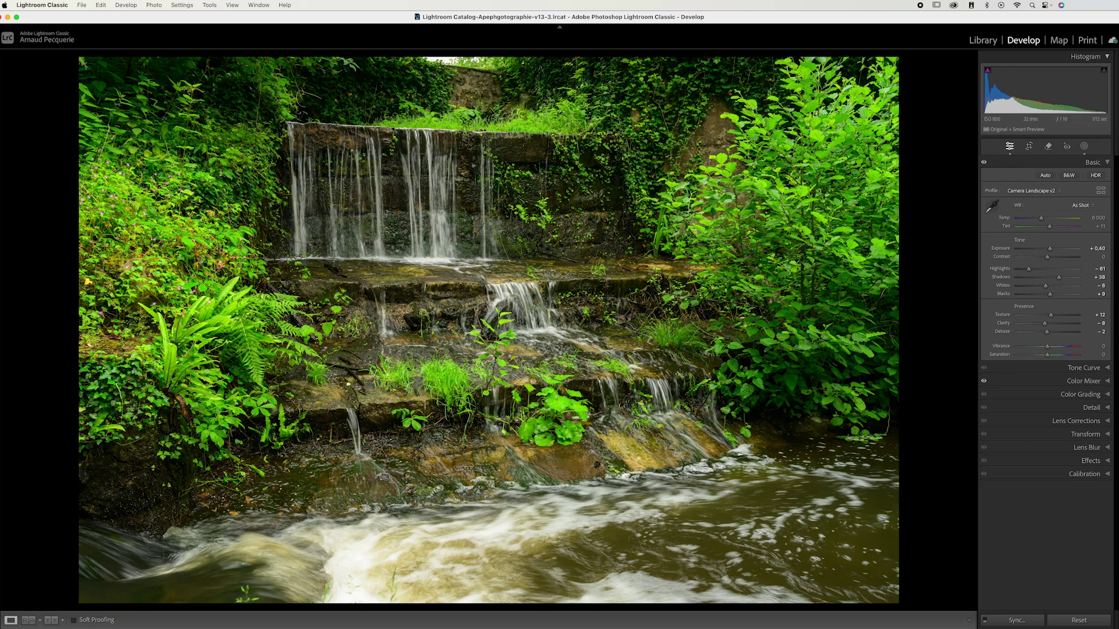
pyautogui.press('Right')
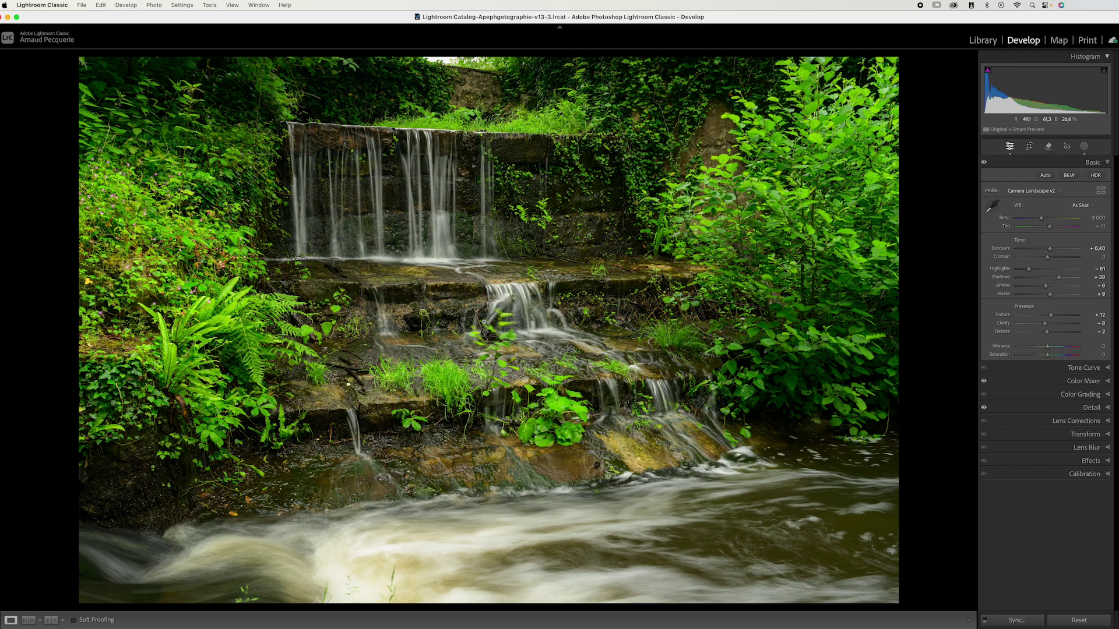
pyautogui.press('Left')
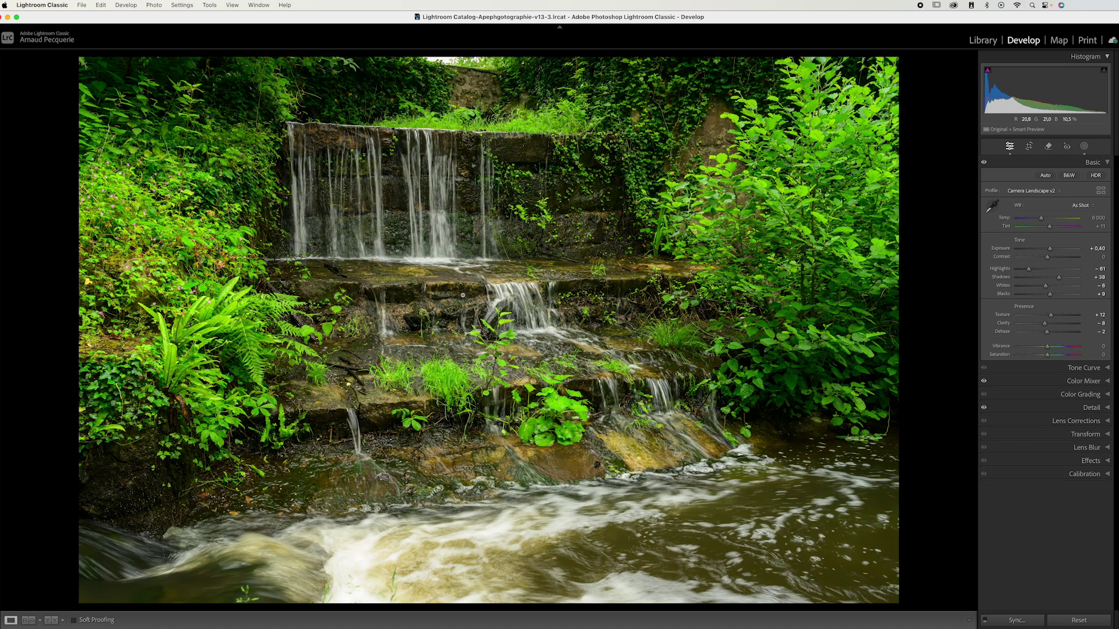
pyautogui.press('Right')
pyautogui.press('Left')
pyautogui.press('Right')
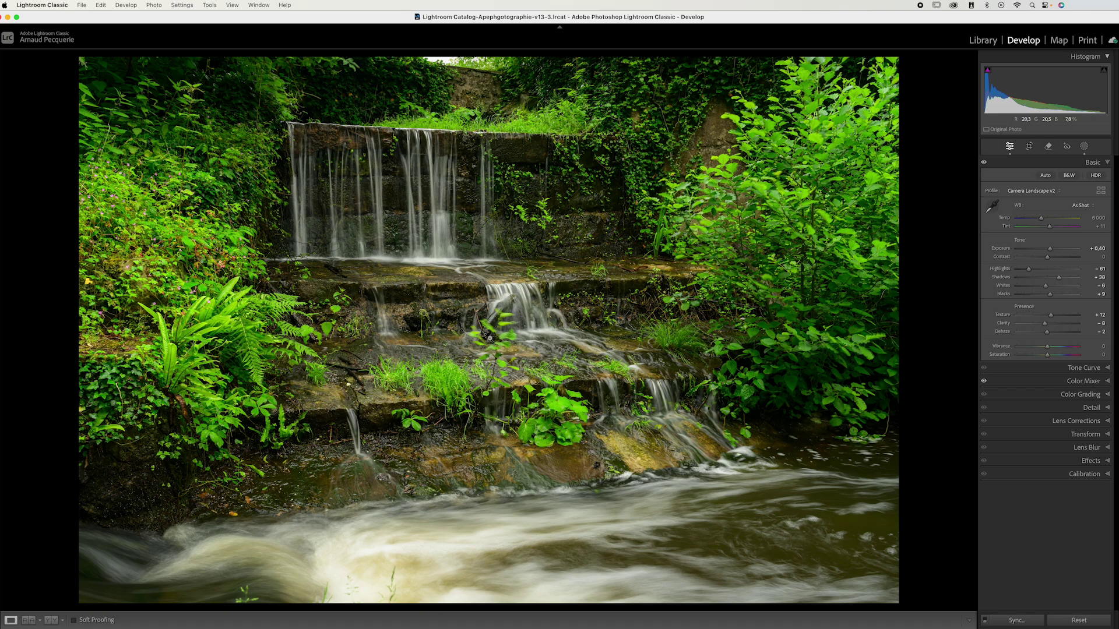
pyautogui.press('Right')
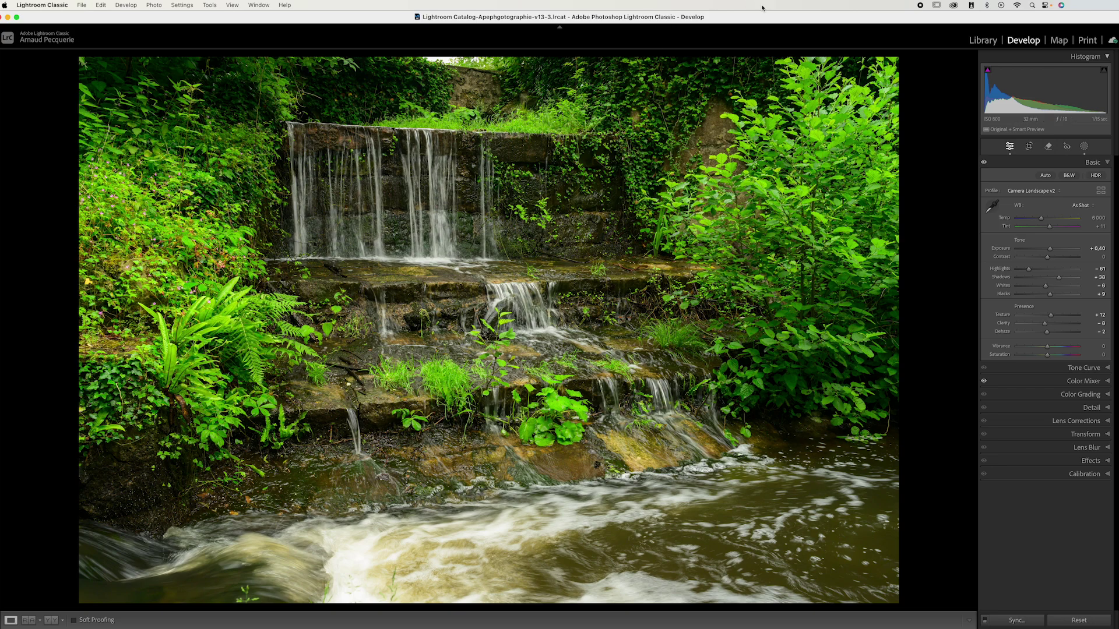
# Return to the Library grid with both waterfall photos selected and open them for editing in Adobe Photoshop 2024
pyautogui.click(984, 42)
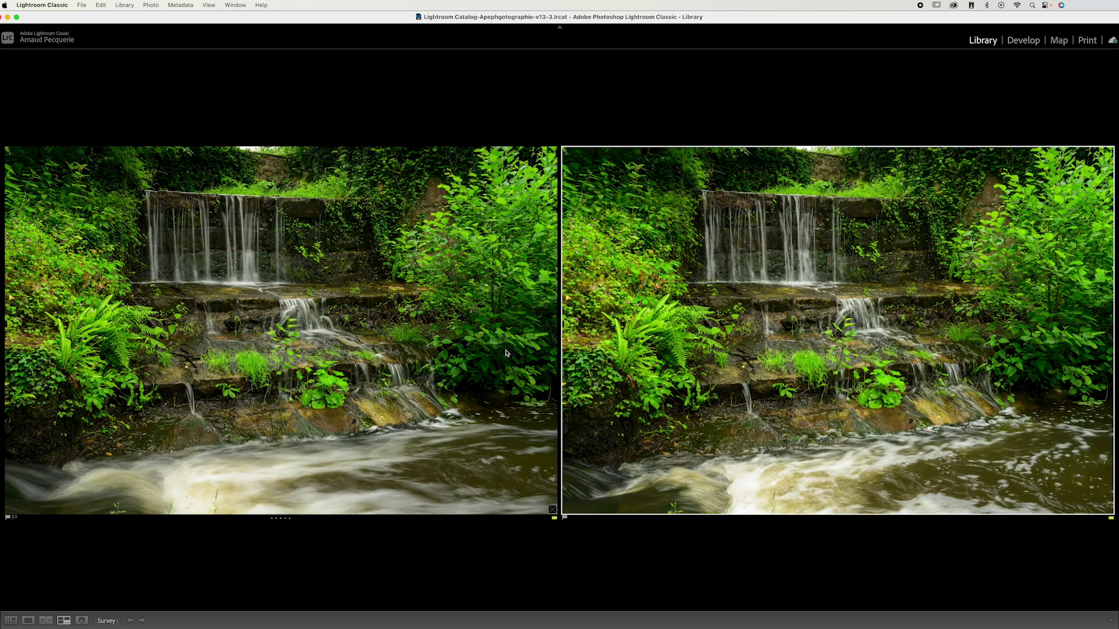
pyautogui.click(387, 390)
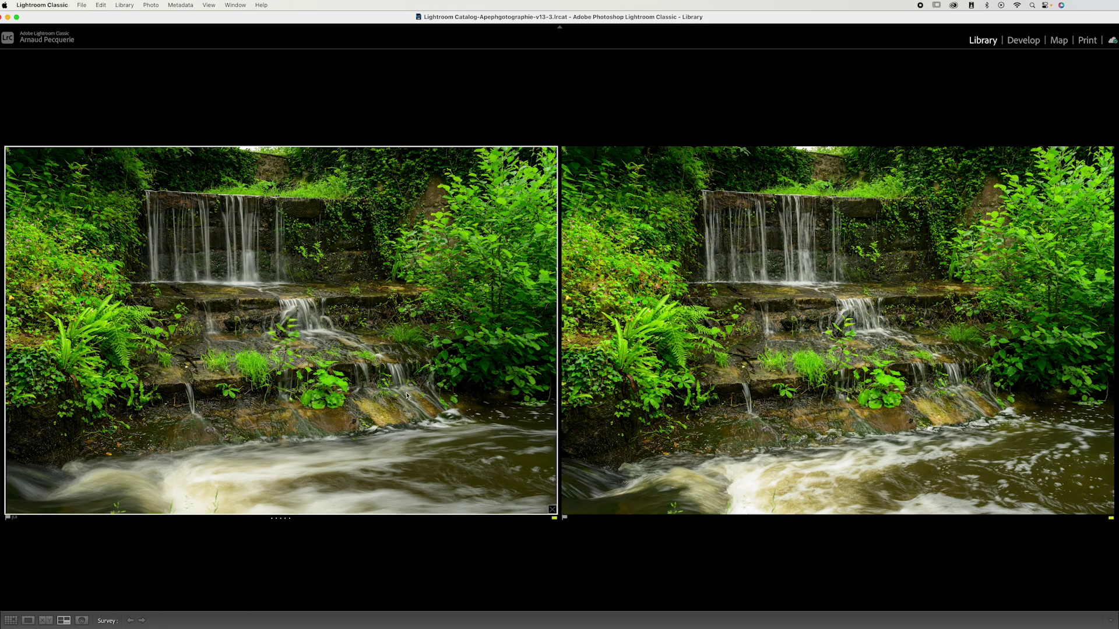
pyautogui.click(11, 620)
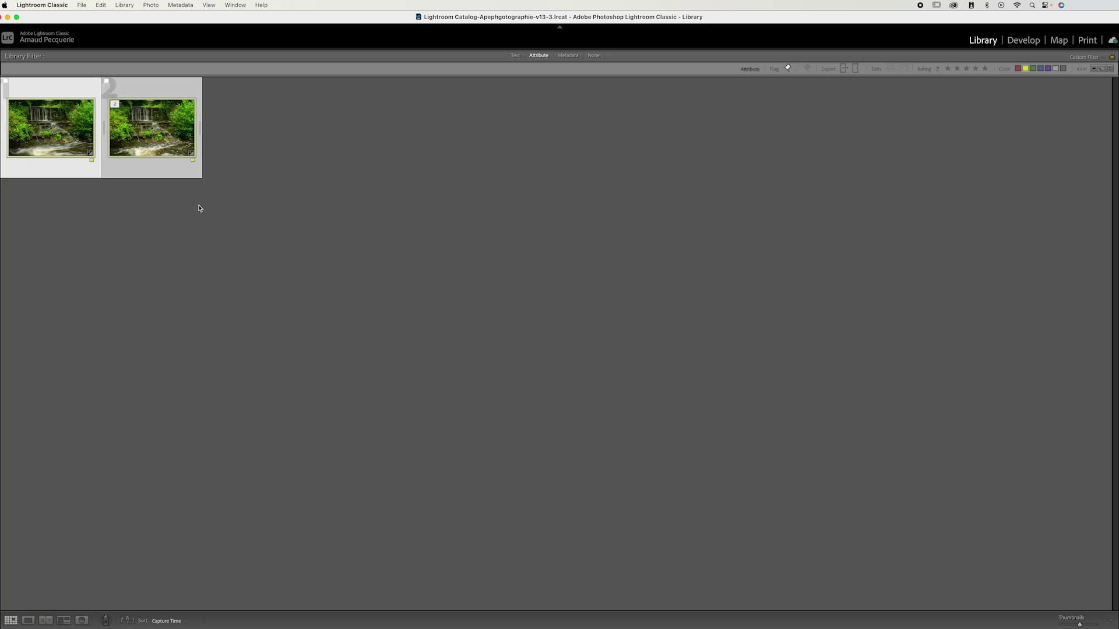
pyautogui.rightClick(168, 140)
pyautogui.moveTo(248, 251)
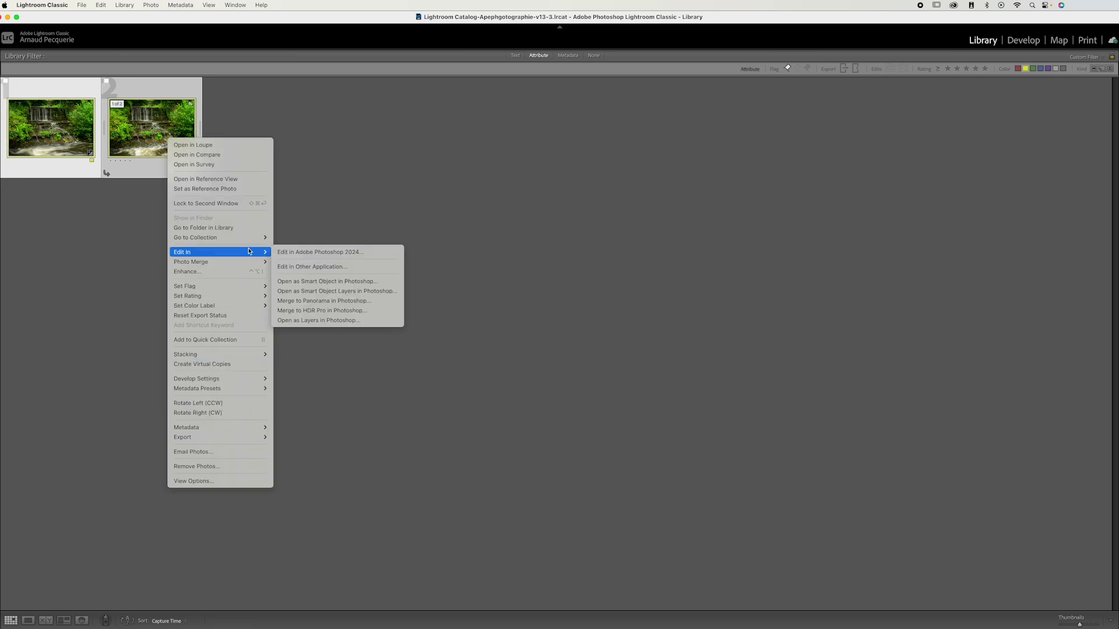
pyautogui.click(306, 255)
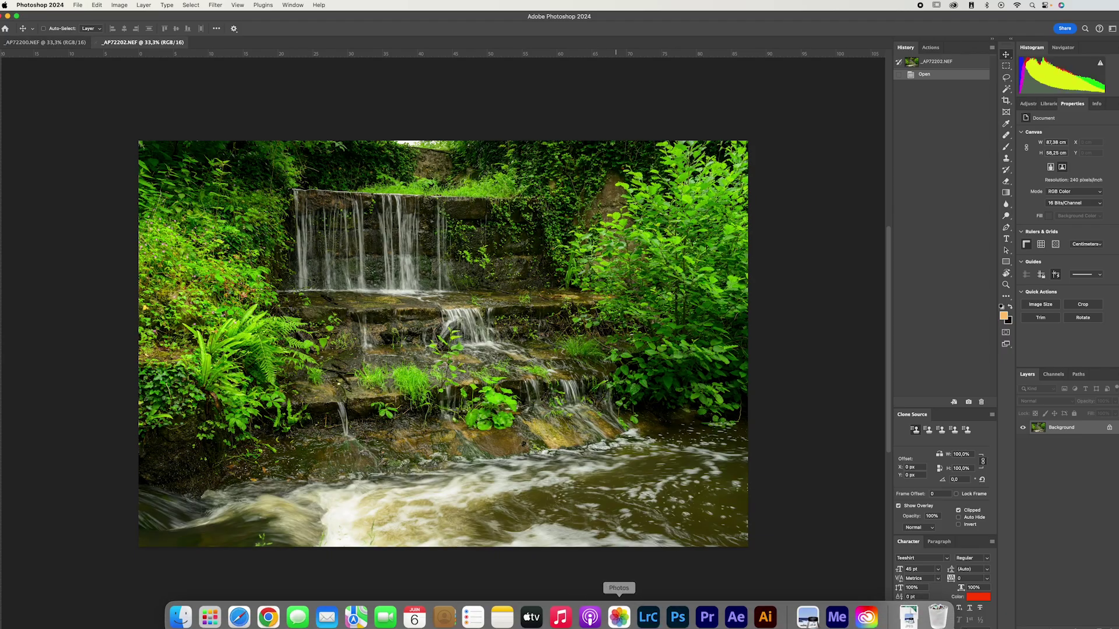
# Switch back to Lightroom Classic and open the radial gradient mask of the second waterfall photo in the Develop module
pyautogui.click(646, 618)
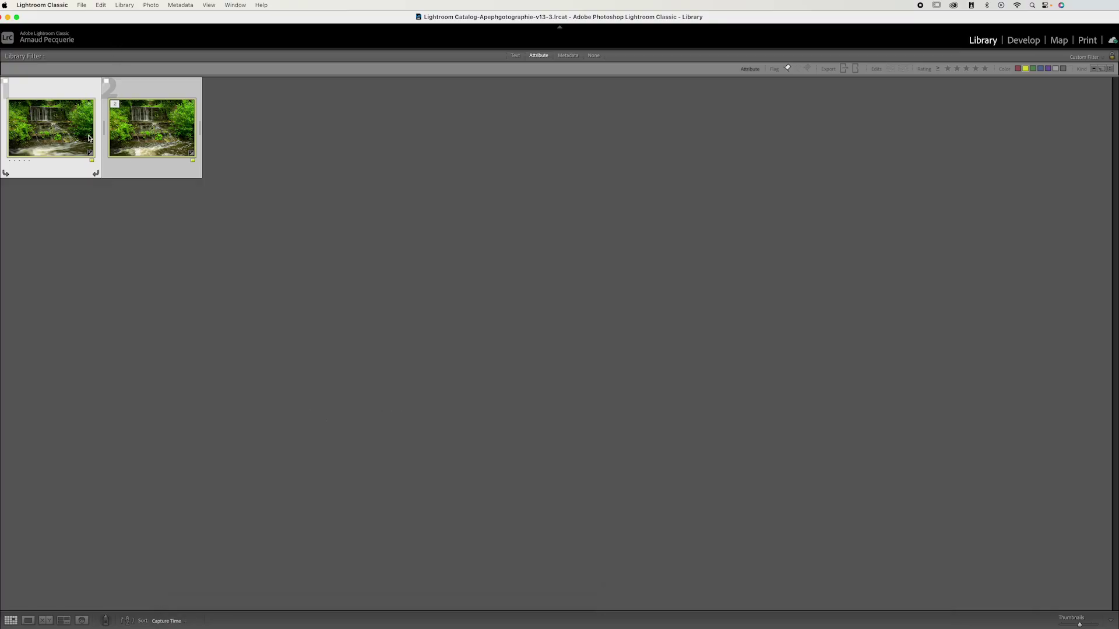
pyautogui.doubleClick(160, 133)
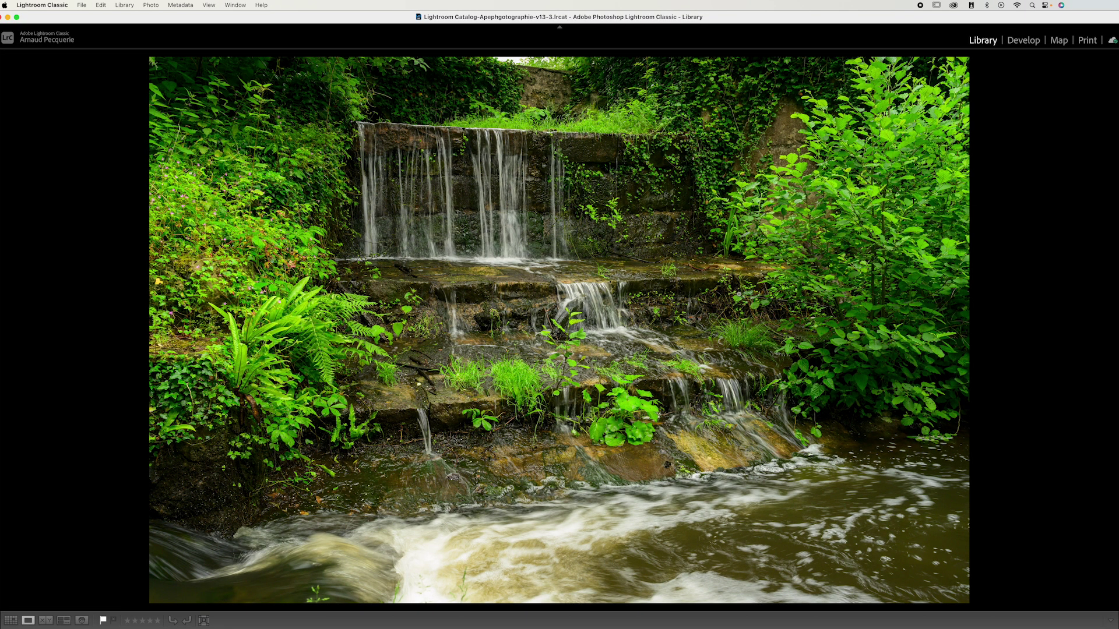
pyautogui.click(1024, 40)
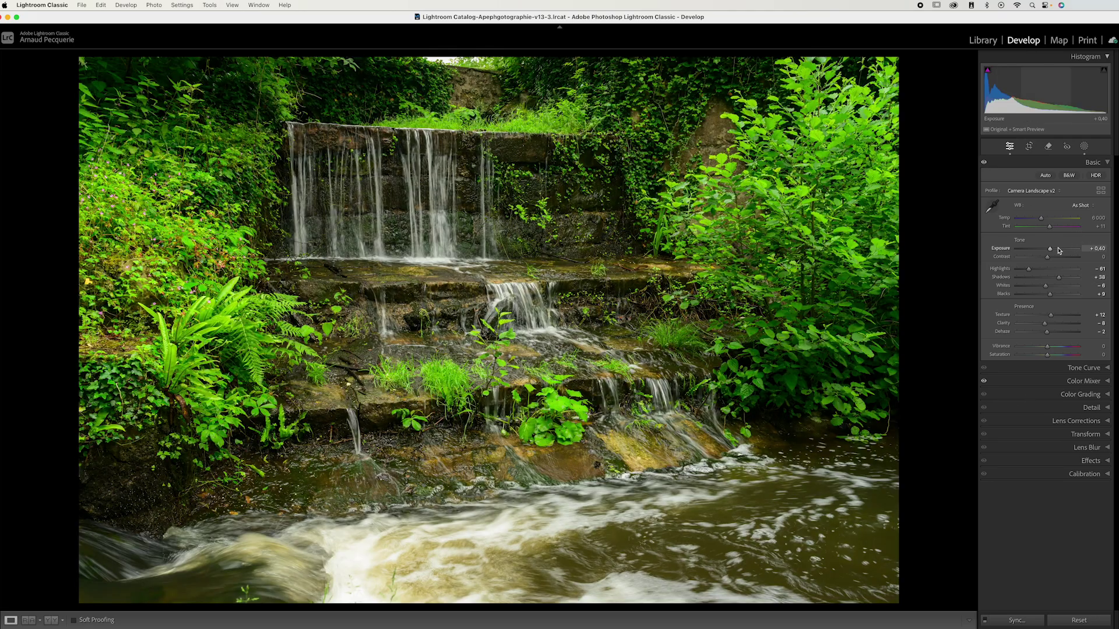
pyautogui.click(1084, 146)
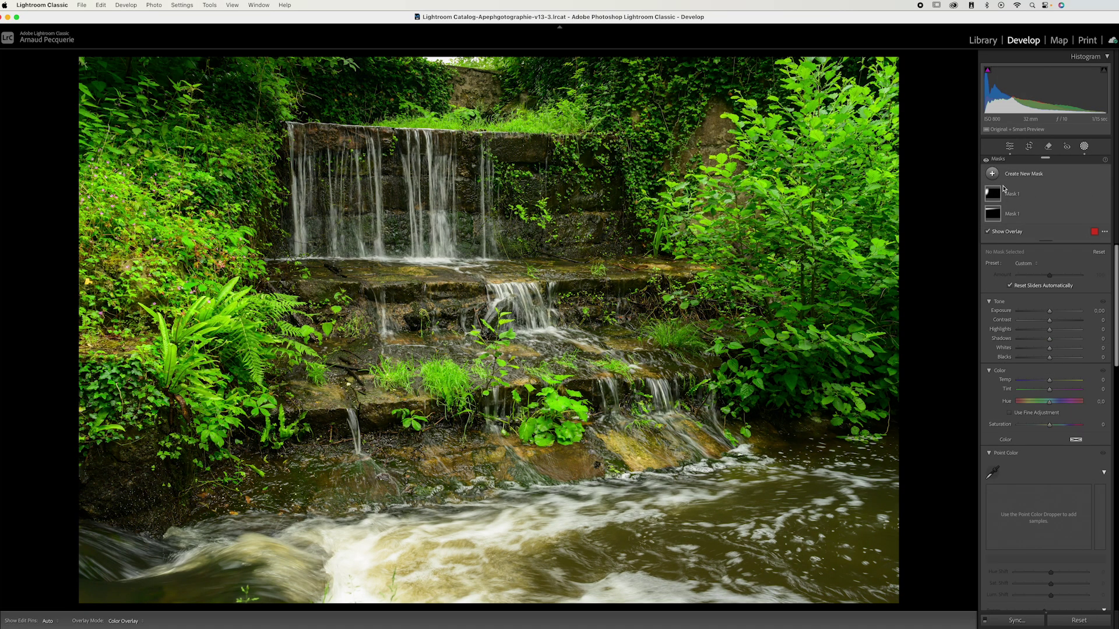
pyautogui.moveTo(996, 199)
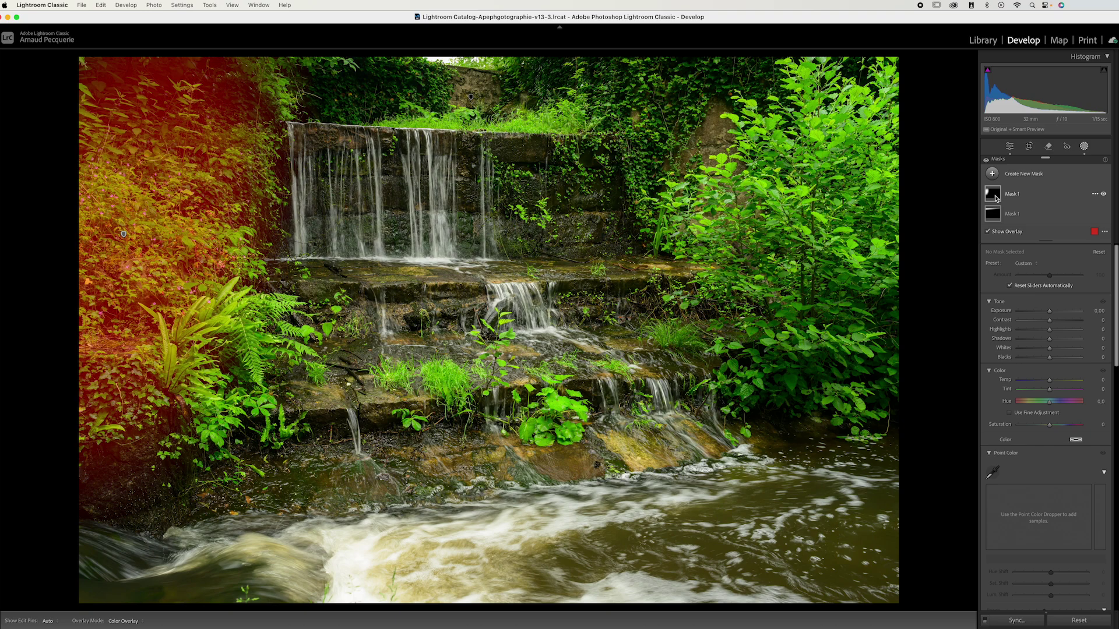
pyautogui.click(996, 198)
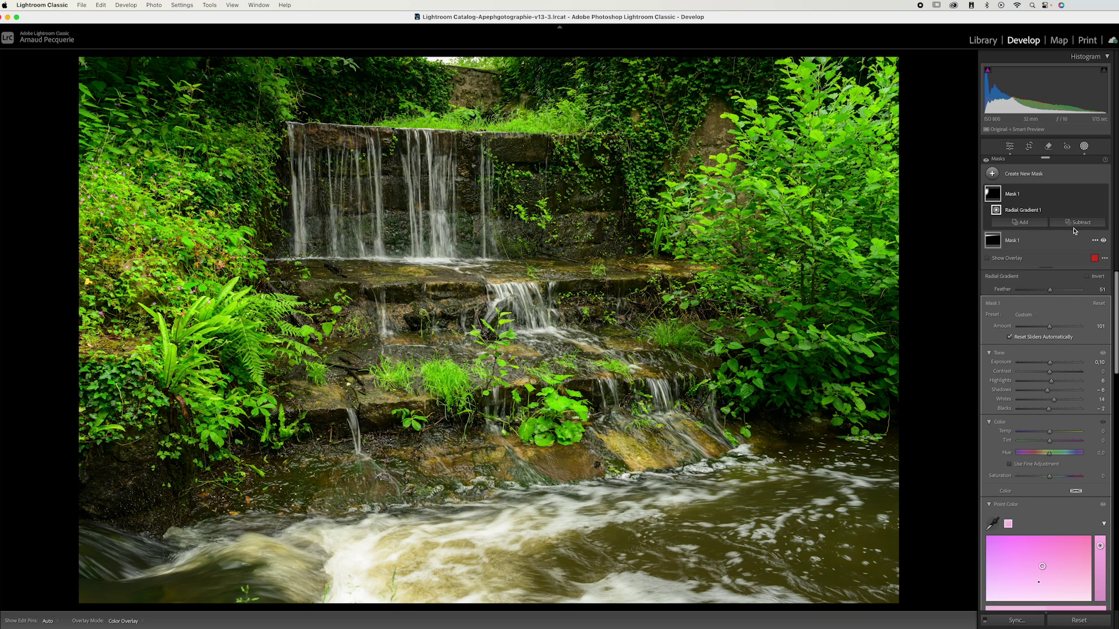
# Toggle the radial gradient mask's visibility repeatedly to compare the foliage with and without the adjustment
pyautogui.click(1103, 194)
pyautogui.click(1102, 195)
pyautogui.click(1102, 194)
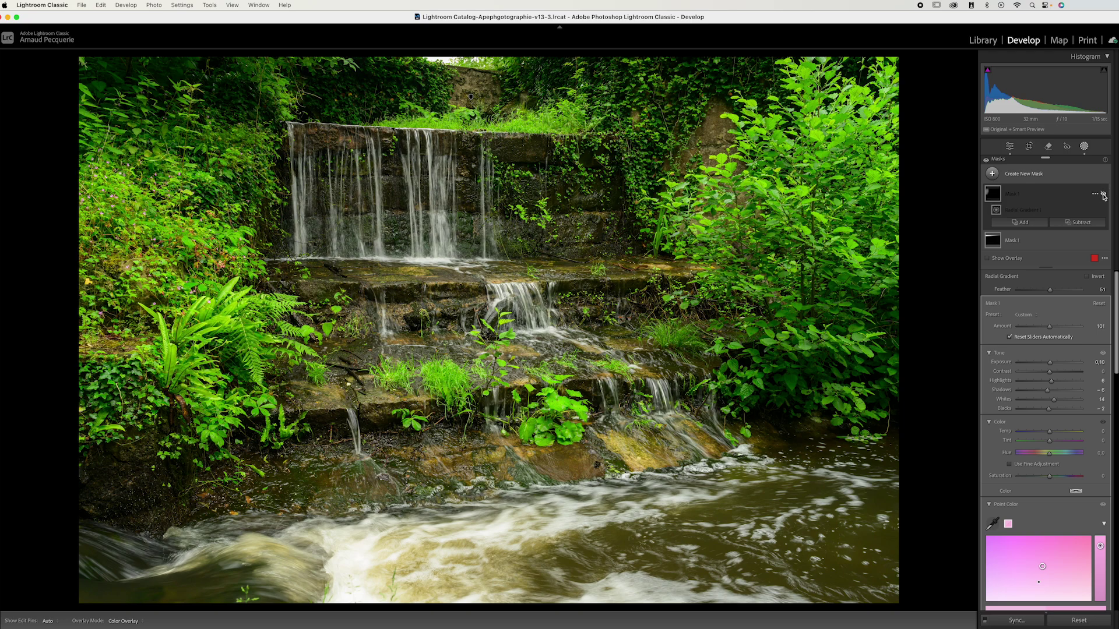
pyautogui.click(1102, 195)
pyautogui.click(1103, 195)
pyautogui.click(1102, 195)
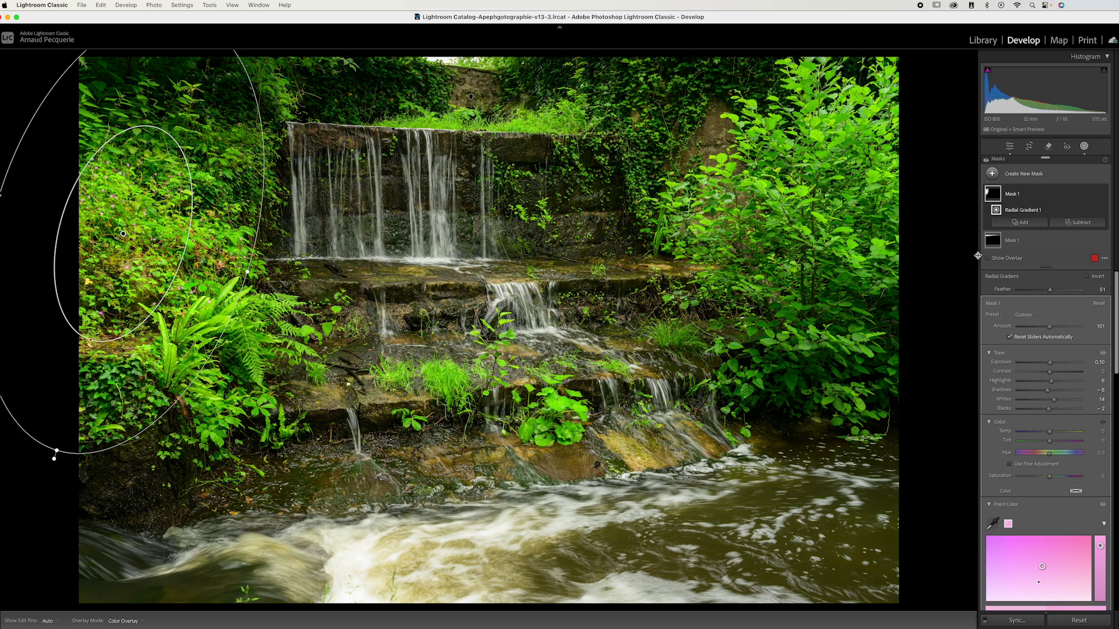
# Select the linear gradient mask across the upper part of the photo and toggle its visibility to compare its effect
pyautogui.click(1027, 242)
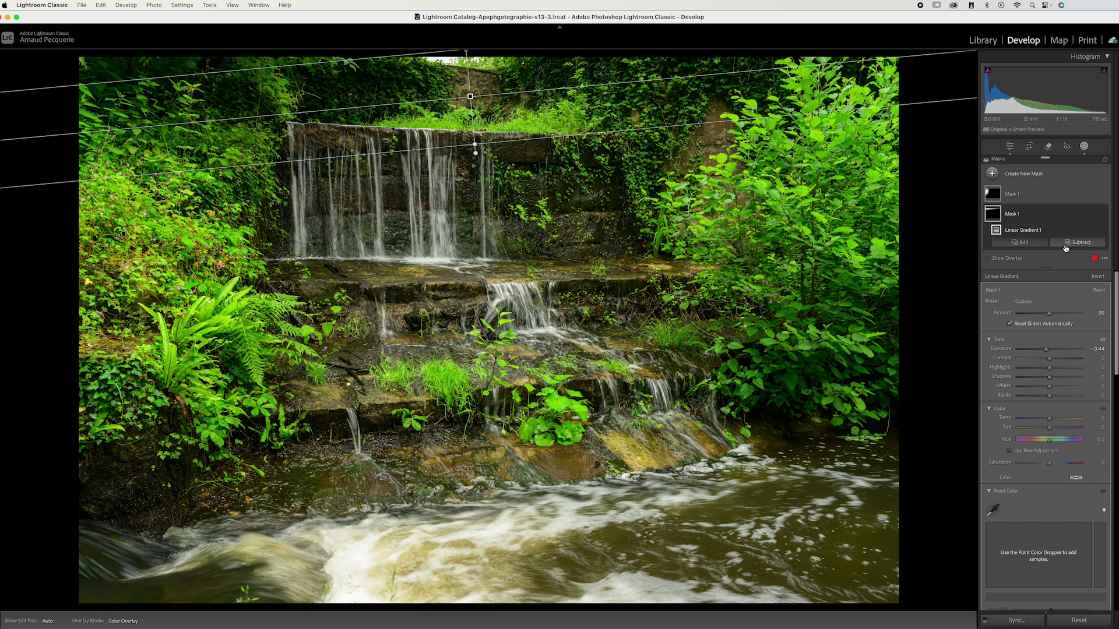
pyautogui.click(1104, 214)
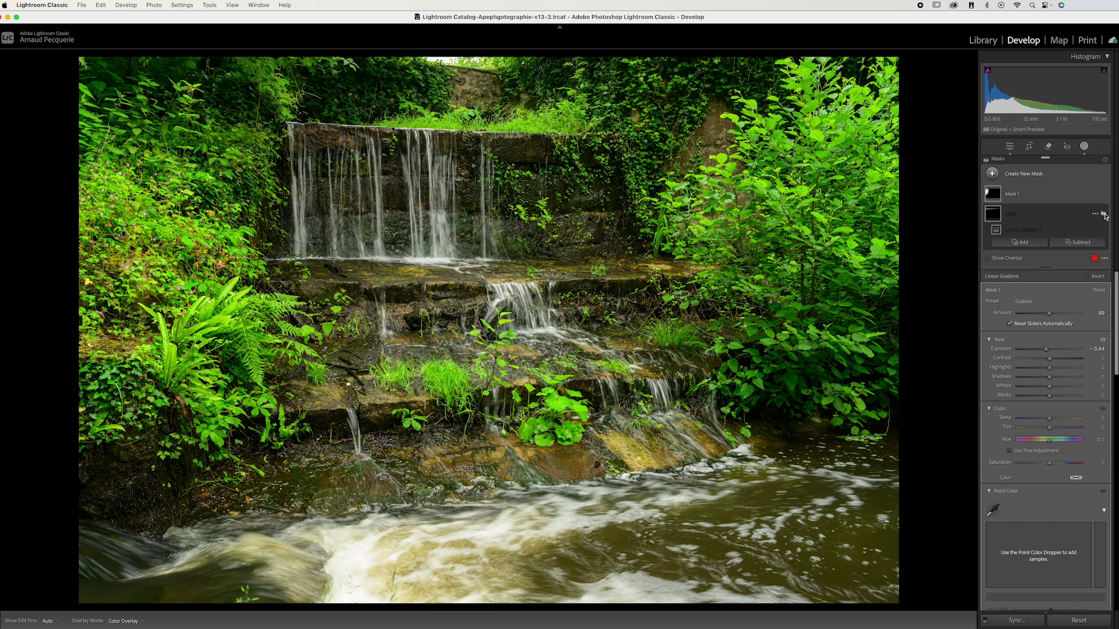
pyautogui.click(1104, 215)
pyautogui.click(1104, 214)
pyautogui.click(1104, 214)
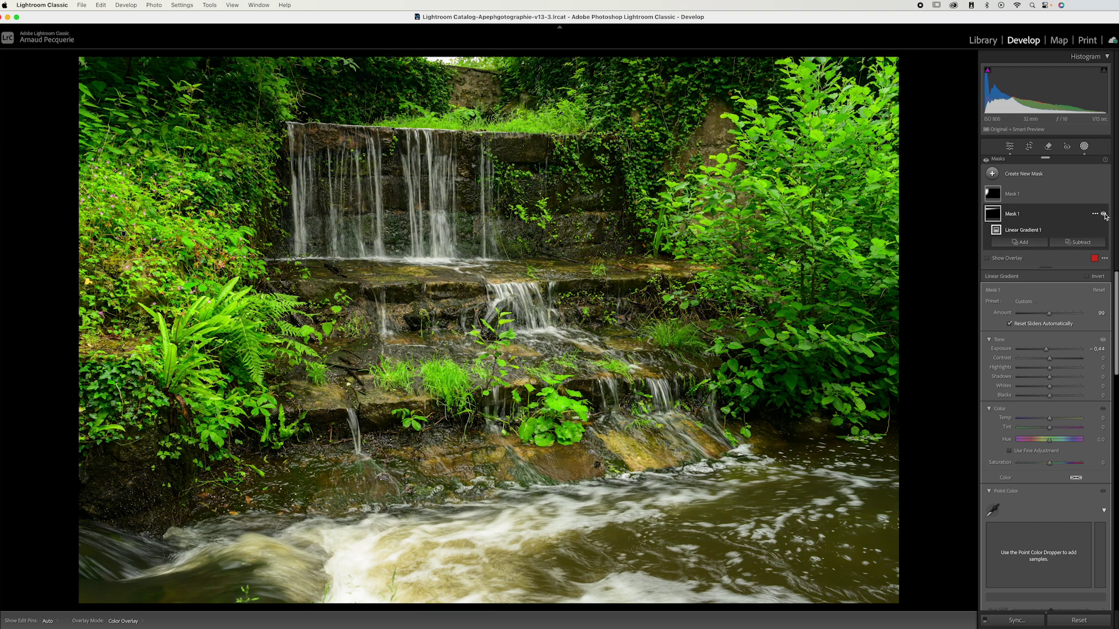
pyautogui.click(1104, 214)
pyautogui.click(1105, 214)
# Leave masking and examine the green Point Color adjustment in the Color Mixer with its effect toggled
pyautogui.click(1084, 146)
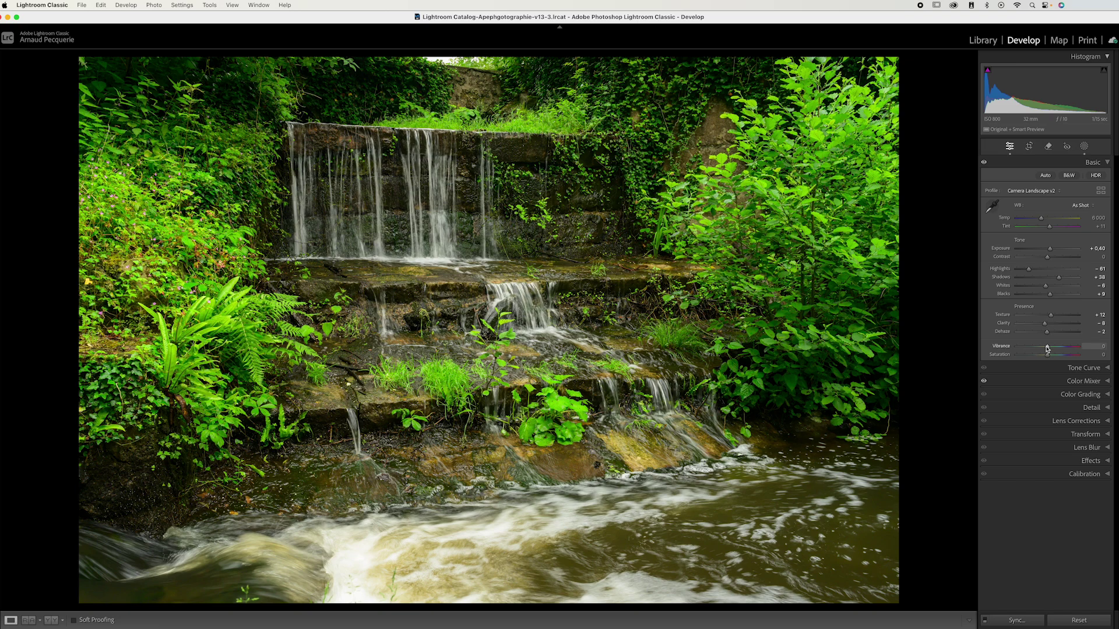
pyautogui.click(1050, 380)
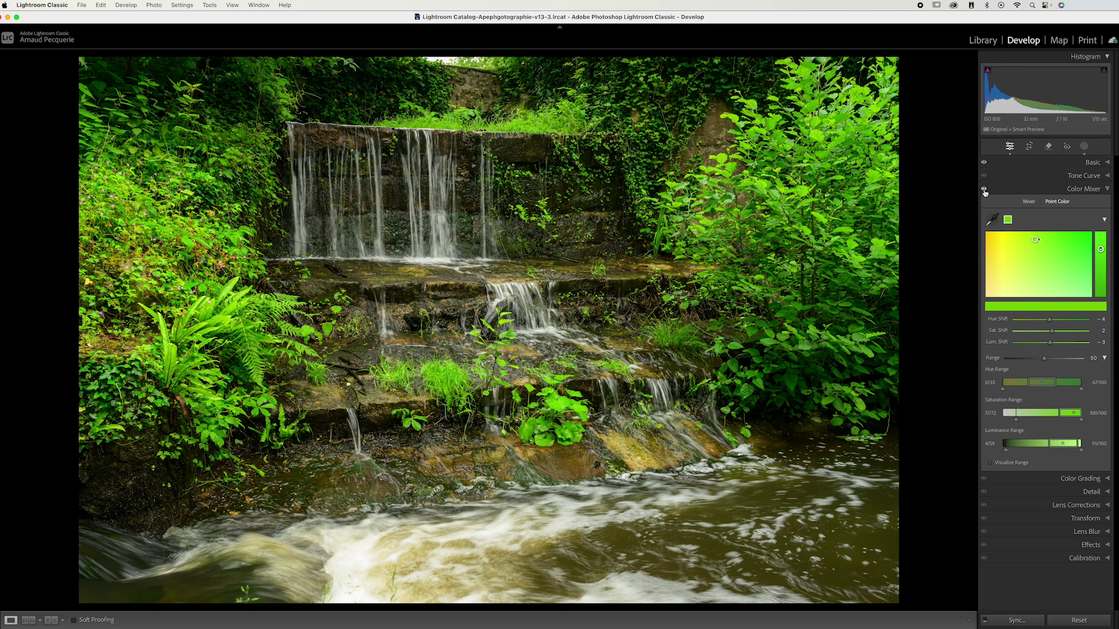
pyautogui.click(983, 190)
# Switch to Photoshop 2024 and copy the _AP72202.NEF image into _AP72200.NEF as a new layer aligned over the background
pyautogui.press('F6')
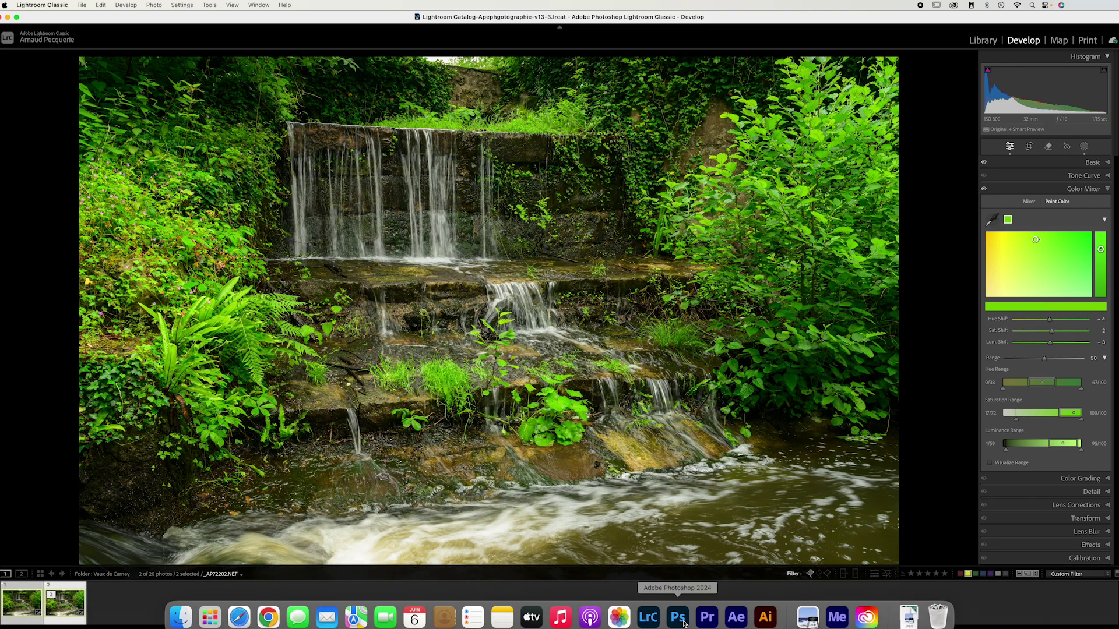
pyautogui.click(678, 617)
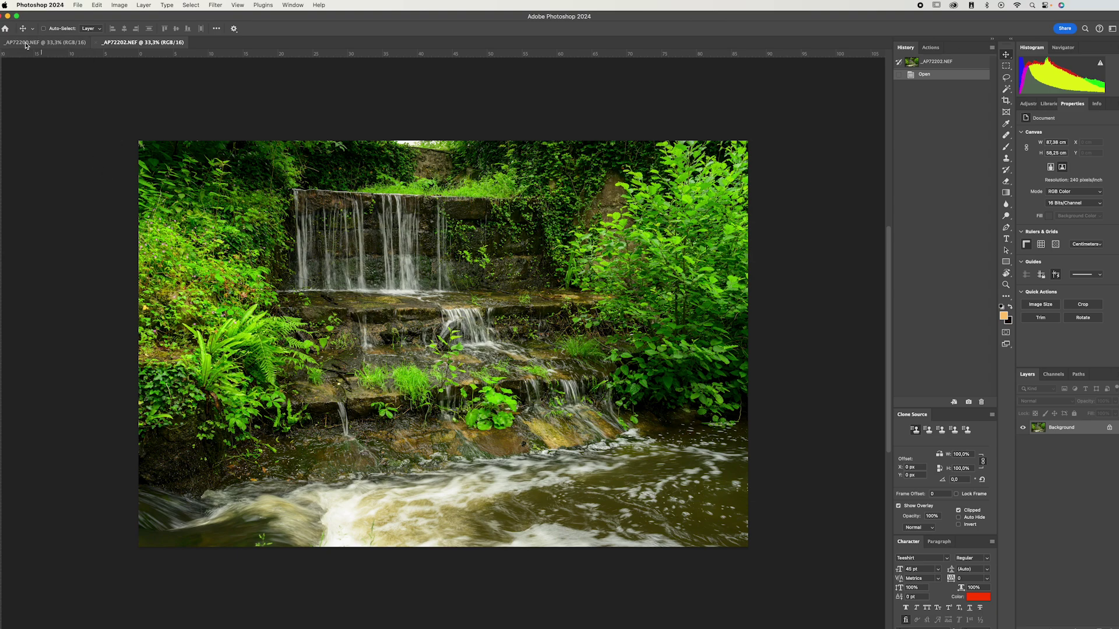
pyautogui.click(75, 44)
pyautogui.click(141, 43)
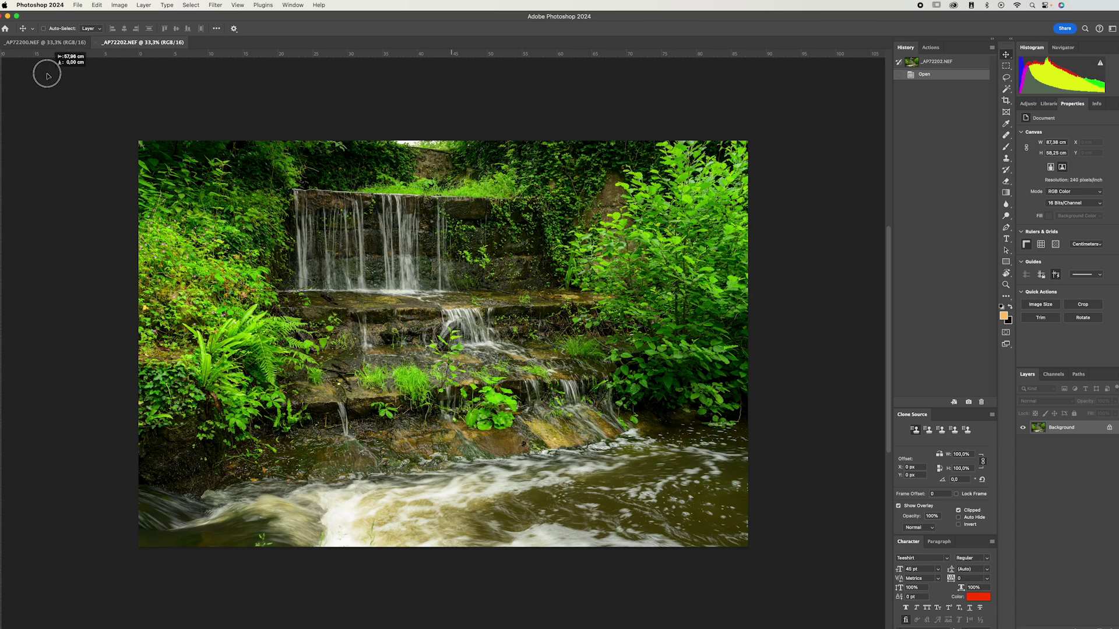
pyautogui.scroll(5, 45, 68)
pyautogui.click(49, 43)
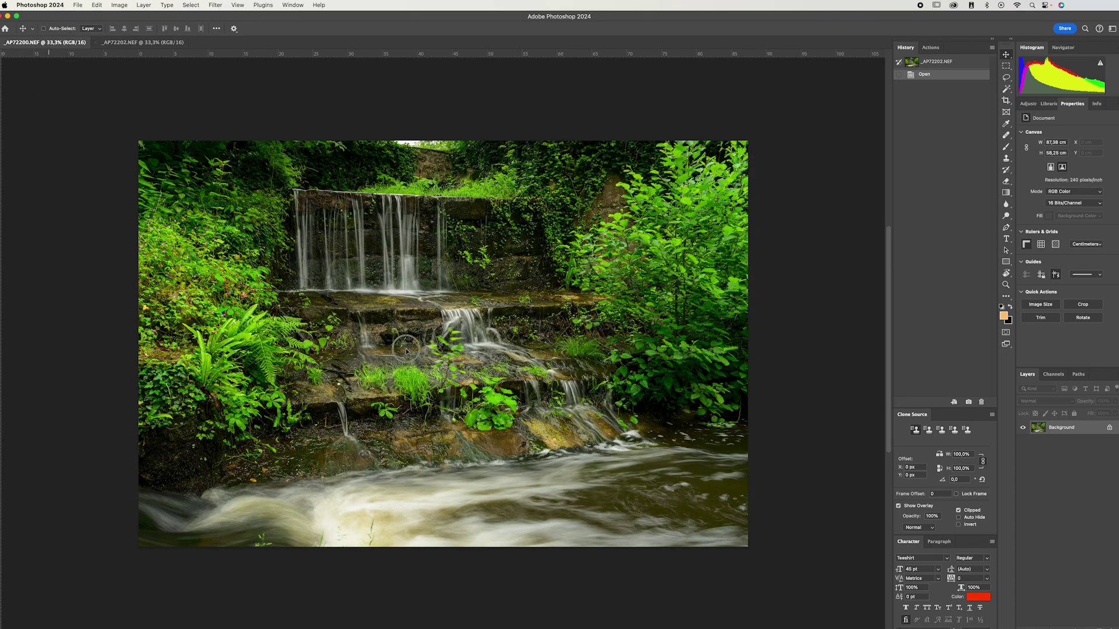
pyautogui.moveTo(429, 341); pyautogui.dragTo(434, 344)
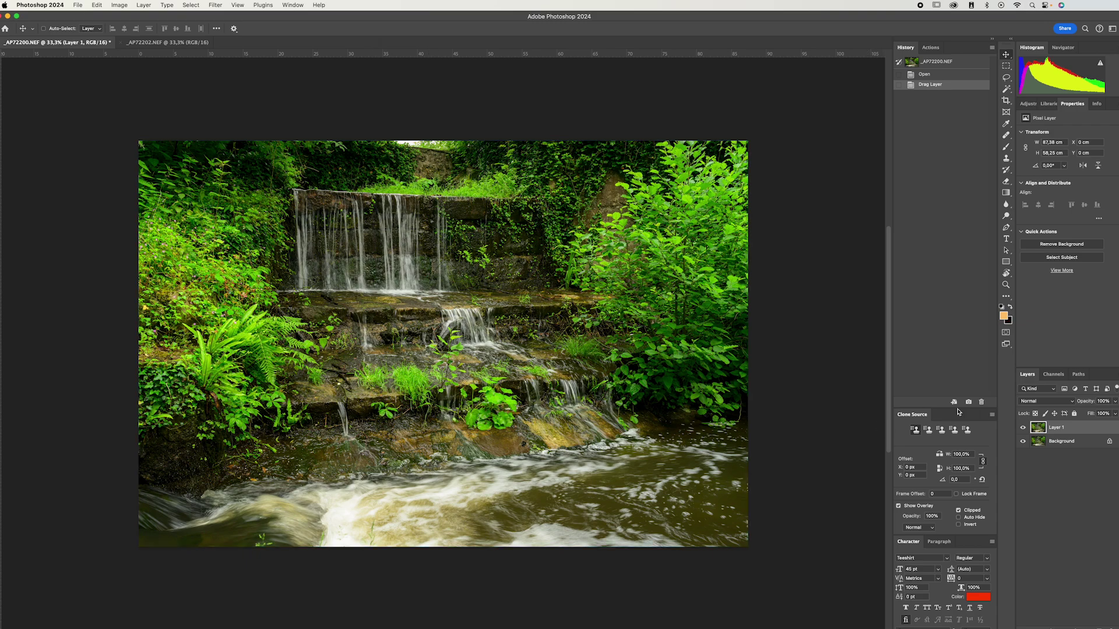
# Toggle the visibility of Layer 1 and the Background at 50% zoom to compare the two exposures
pyautogui.click(1022, 427)
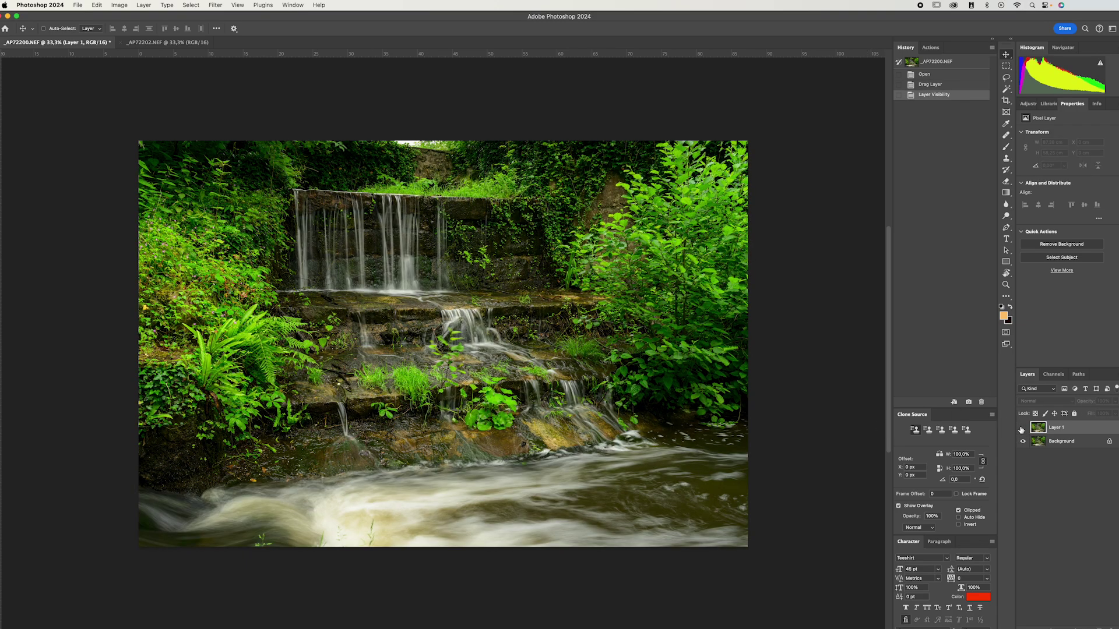
pyautogui.click(1022, 427)
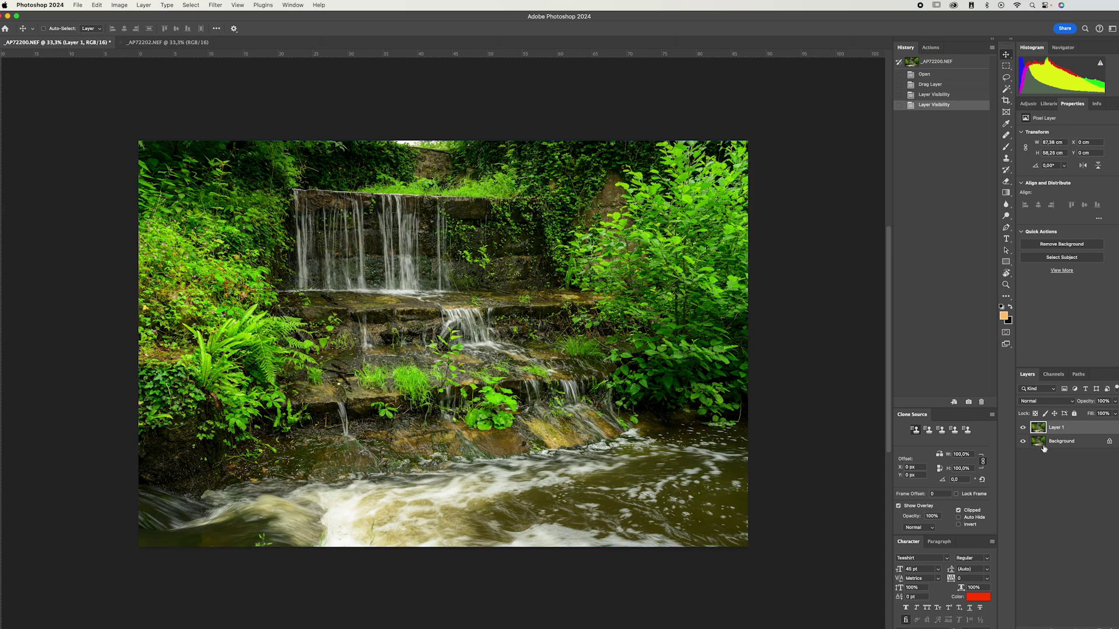
pyautogui.doubleClick(1022, 441)
pyautogui.press('super+equal')
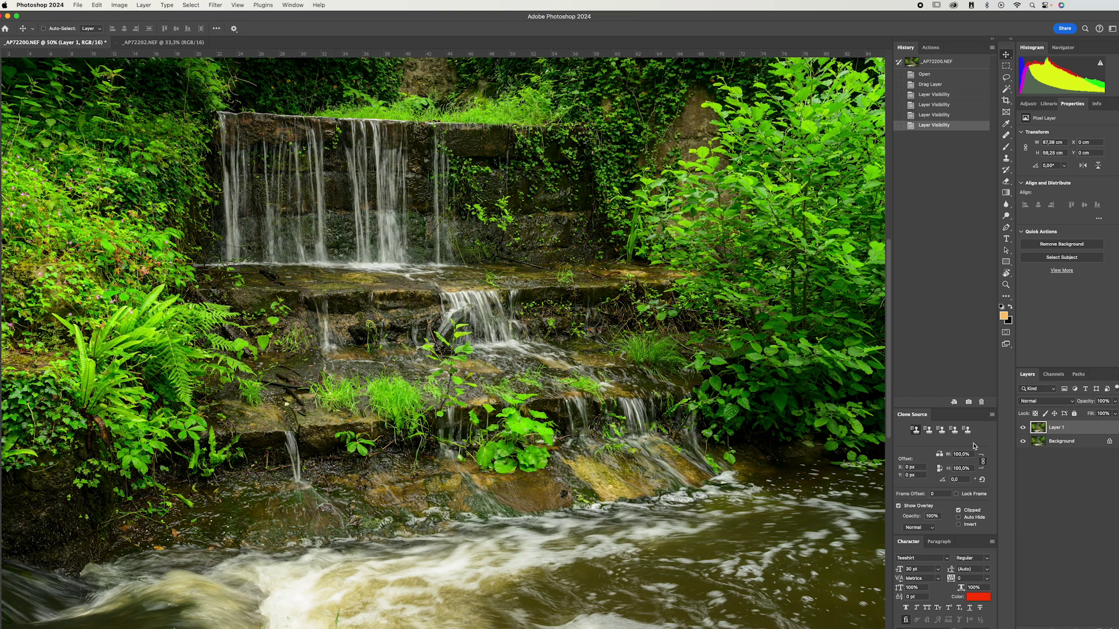
pyautogui.click(1023, 427)
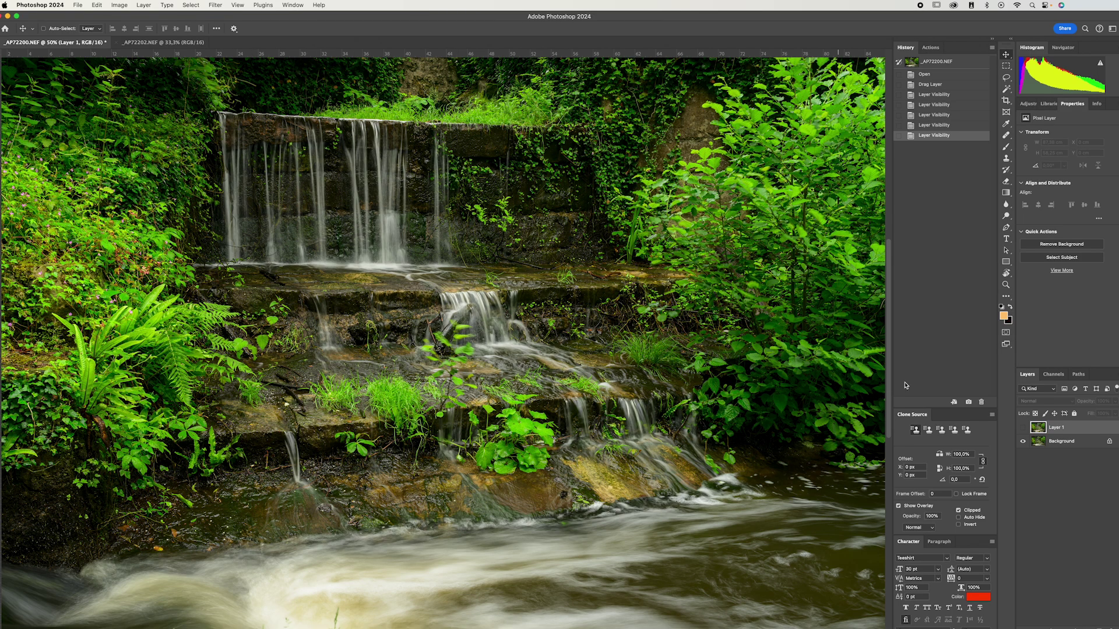
pyautogui.click(1022, 427)
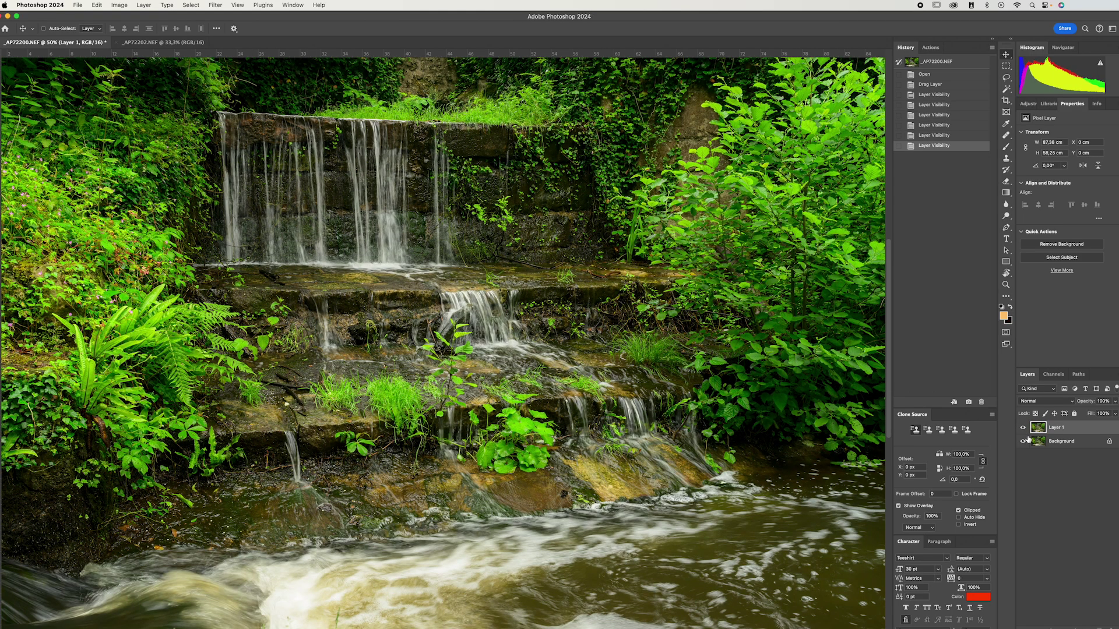
# Select Layer 1 and the Background together and auto-align them using the Auto projection
pyautogui.click(1078, 445)
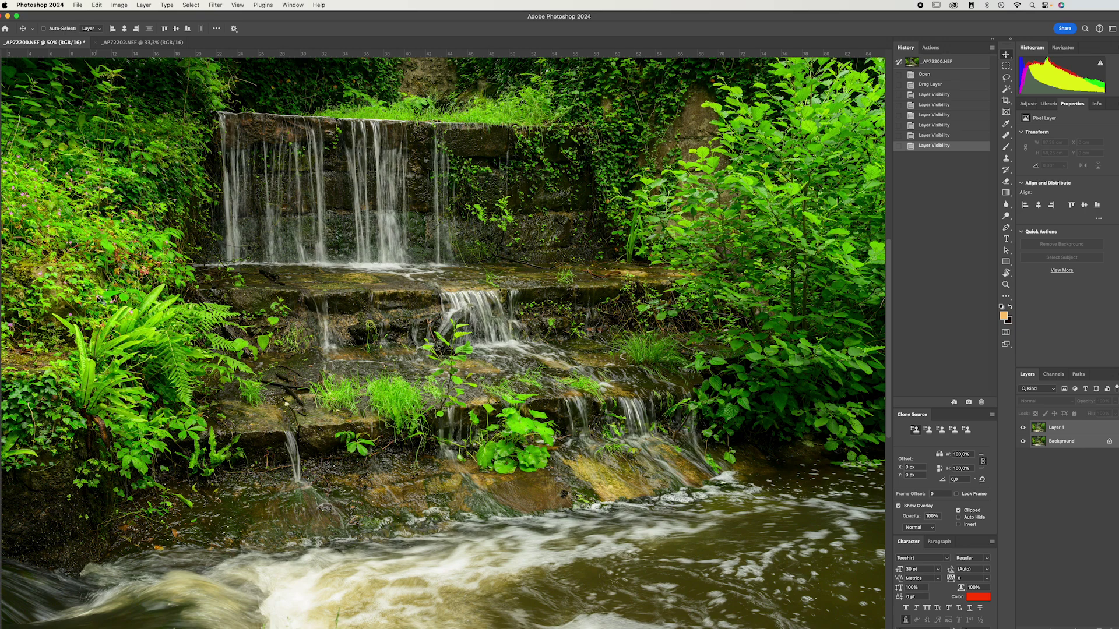
pyautogui.click(97, 5)
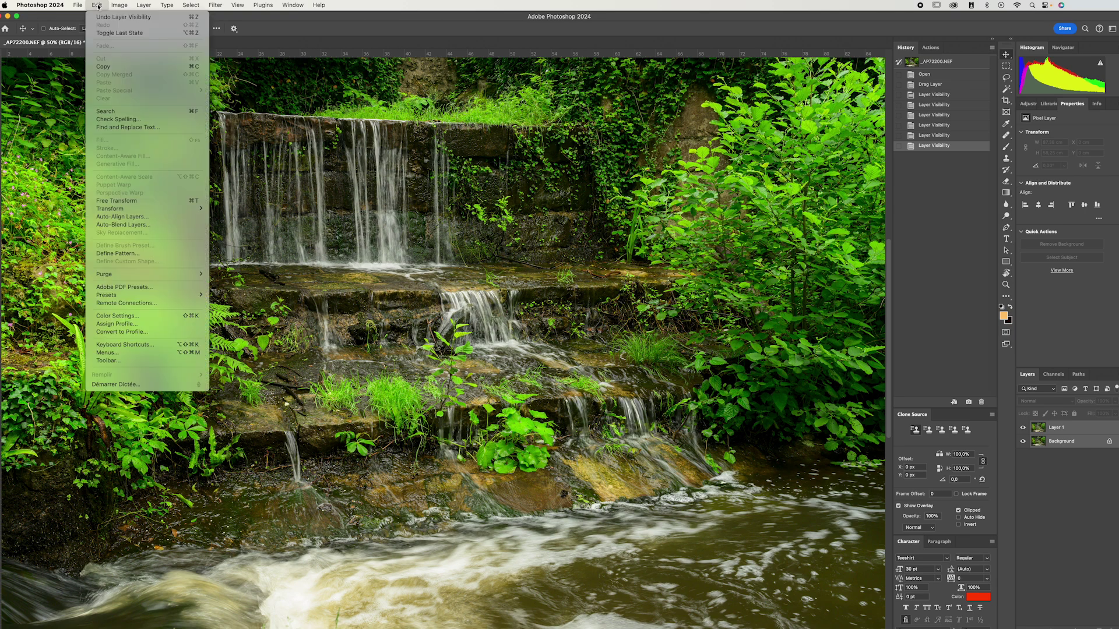
pyautogui.click(122, 217)
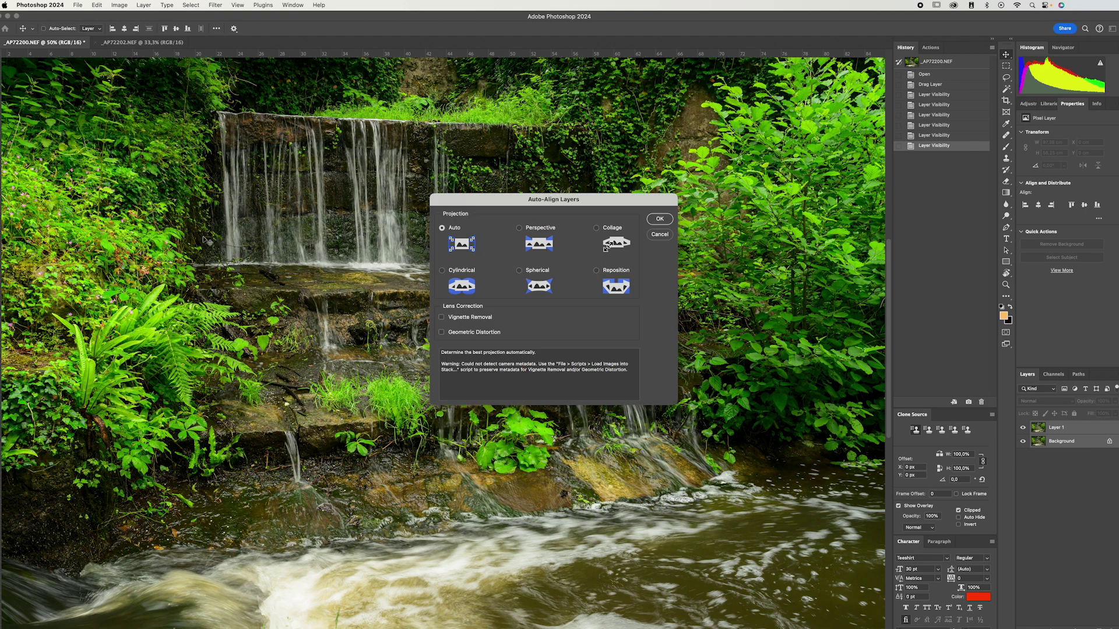
pyautogui.click(659, 219)
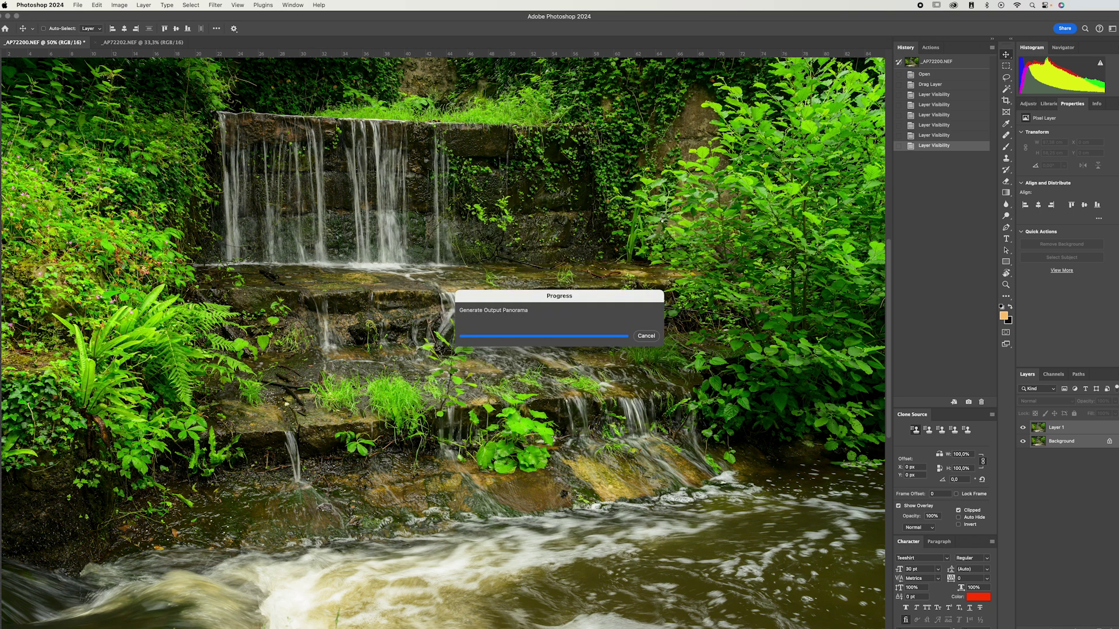
# Add a white layer mask to Layer 1, and invert it to black and back to white
pyautogui.click(1052, 432)
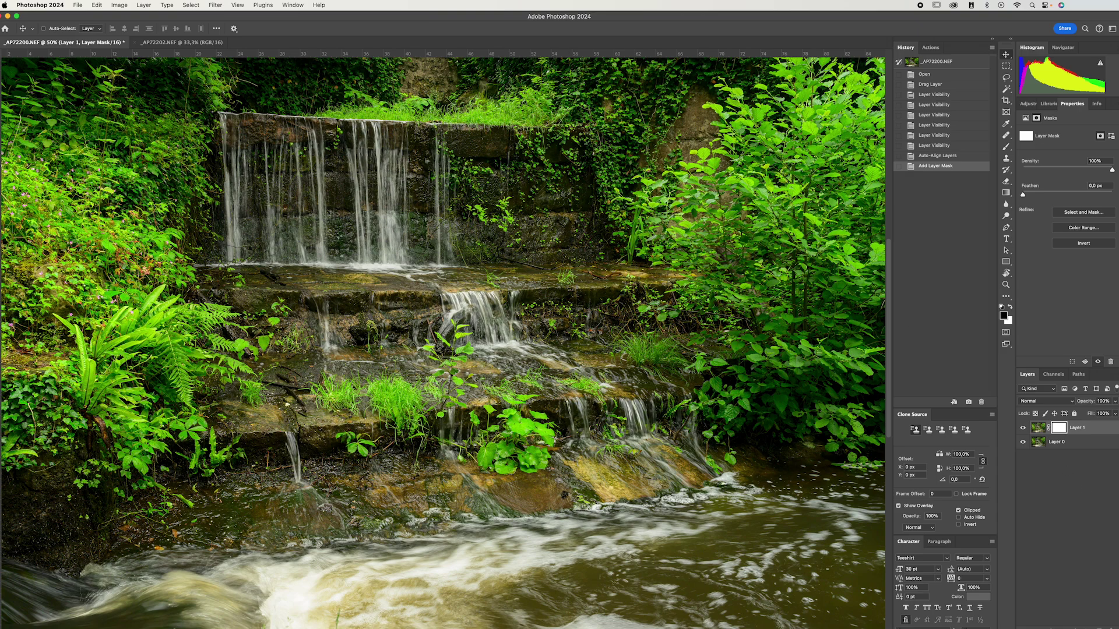
pyautogui.press('super+i')
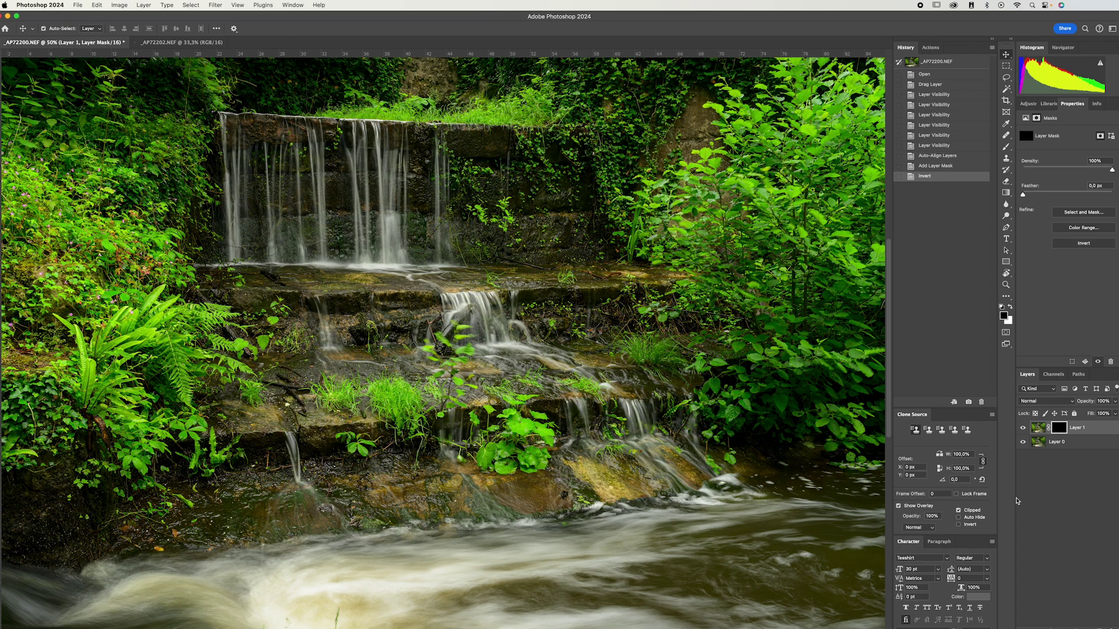
pyautogui.press('super+i')
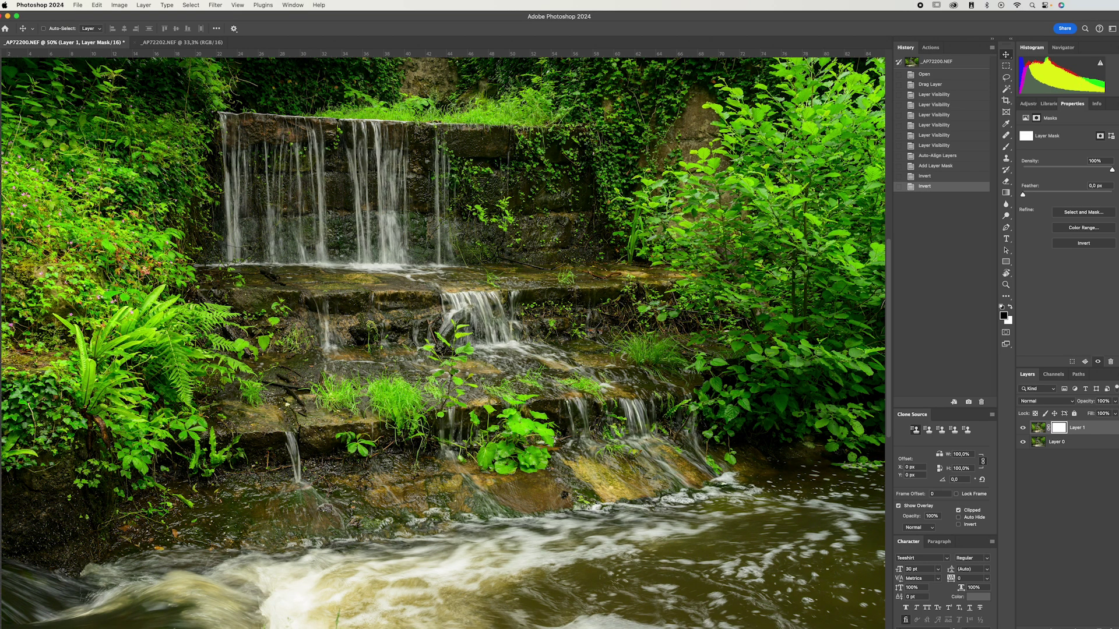
# Paint black on the Layer 1 mask over the upper waterfall with a soft brush at 80% opacity and 37% flow
pyautogui.click(1006, 151)
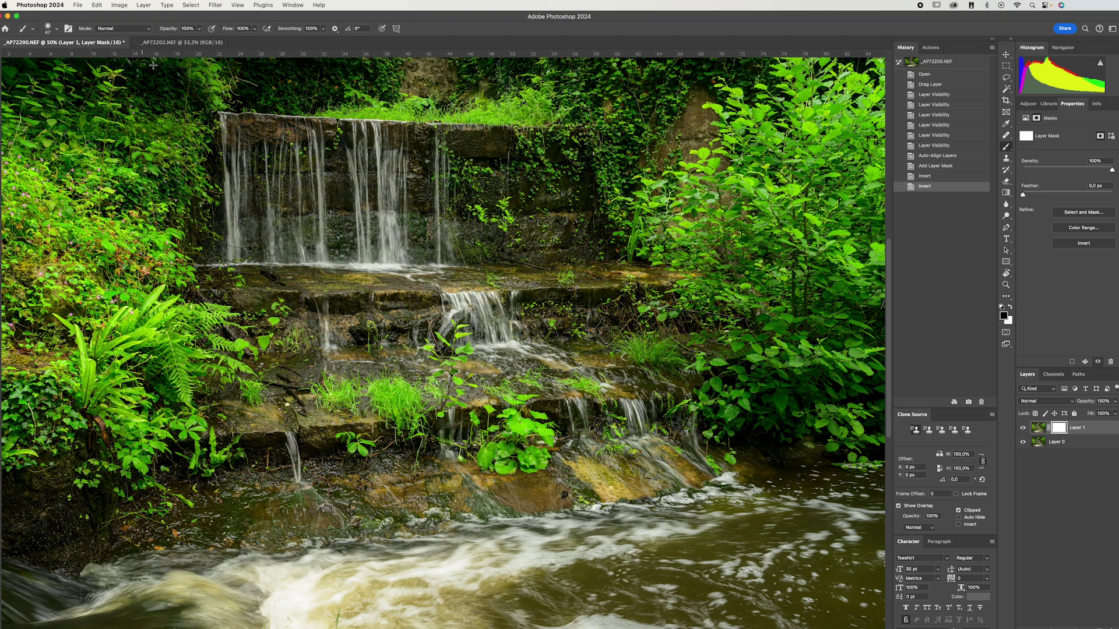
pyautogui.click(199, 28)
pyautogui.moveTo(198, 41); pyautogui.dragTo(229, 41)
pyautogui.click(254, 28)
pyautogui.moveTo(325, 202)
pyautogui.mouseDown()
pyautogui.moveTo(441, 240)
pyautogui.moveTo(407, 224)
pyautogui.mouseUp()
pyautogui.click(324, 172)
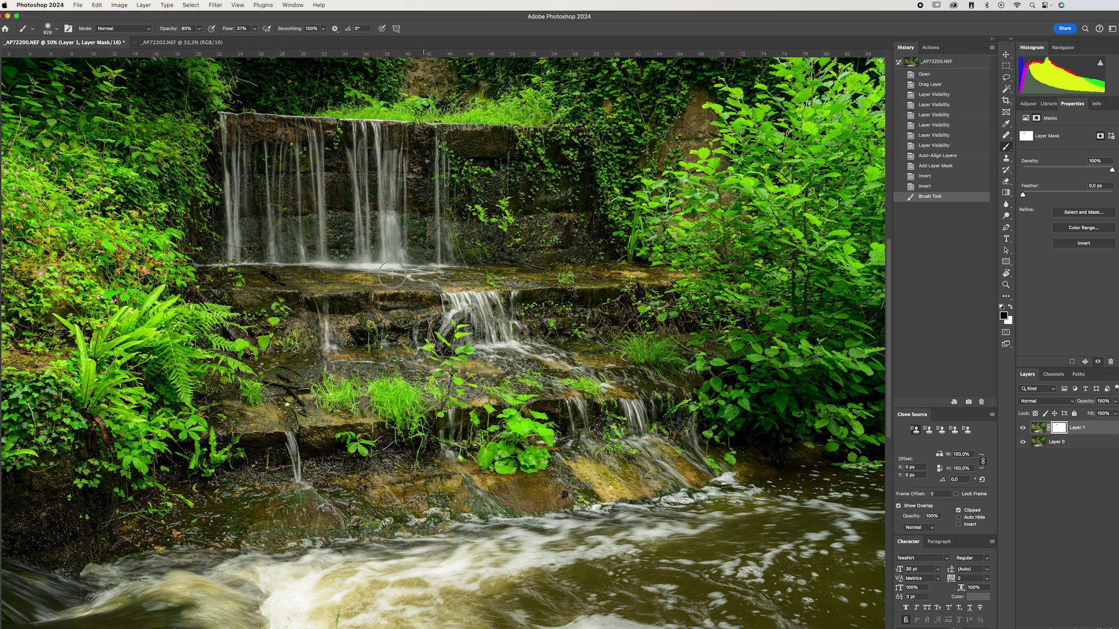
pyautogui.moveTo(343, 150); pyautogui.dragTo(274, 153)
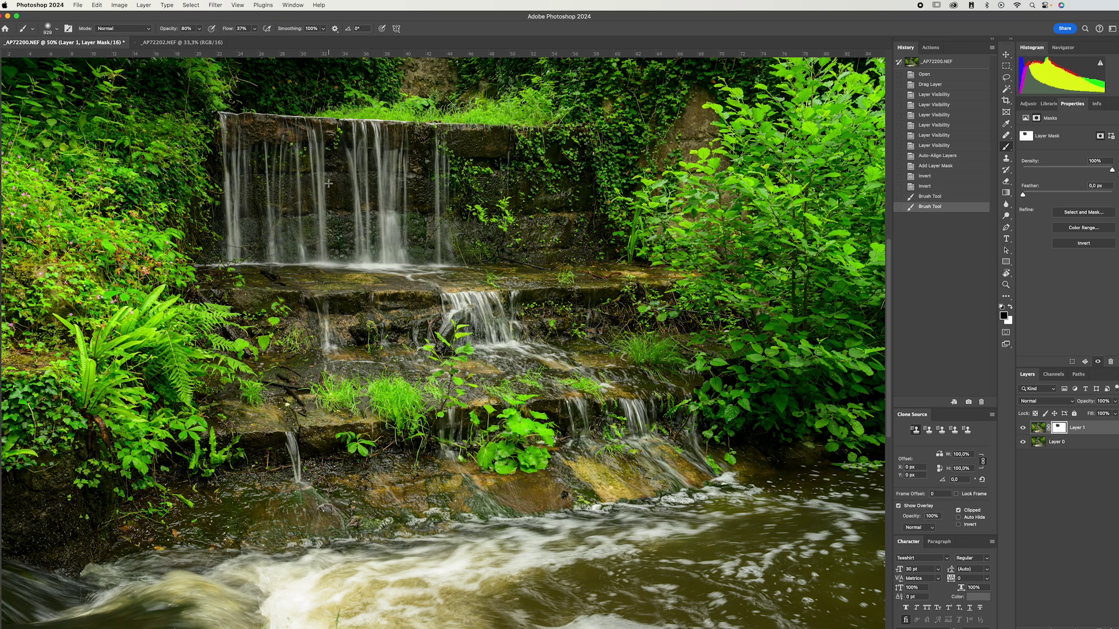
pyautogui.moveTo(329, 184); pyautogui.dragTo(309, 180)
pyautogui.moveTo(376, 224)
pyautogui.mouseDown()
pyautogui.moveTo(470, 257)
pyautogui.moveTo(546, 264)
pyautogui.mouseUp()
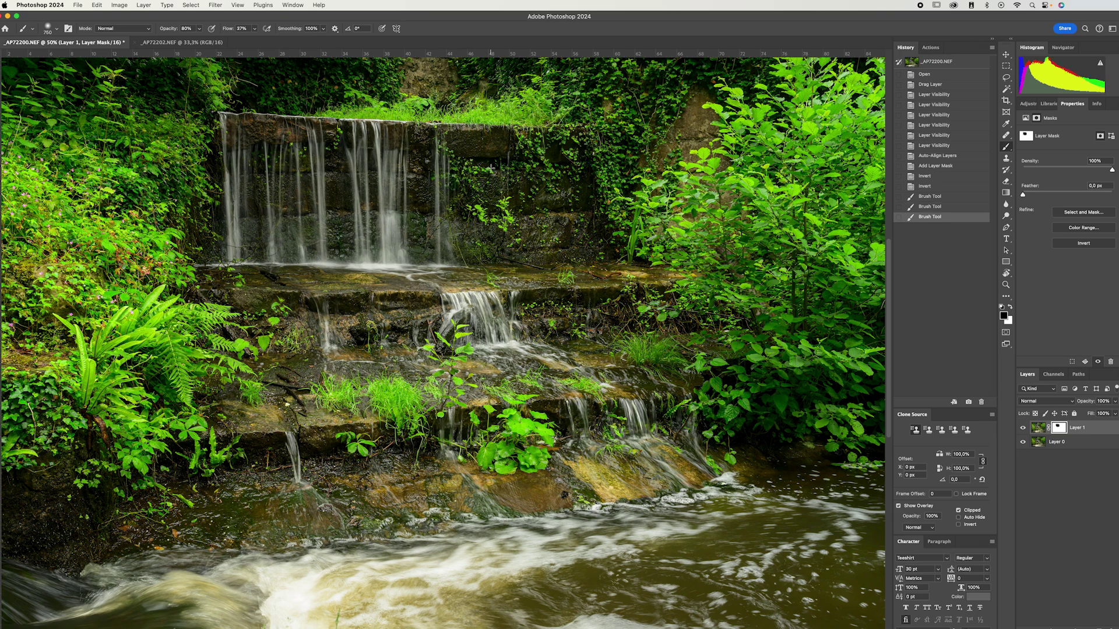
pyautogui.moveTo(499, 162)
pyautogui.mouseDown()
pyautogui.moveTo(450, 158)
pyautogui.moveTo(502, 172)
pyautogui.moveTo(490, 152)
pyautogui.moveTo(439, 134)
pyautogui.moveTo(469, 140)
pyautogui.mouseUp()
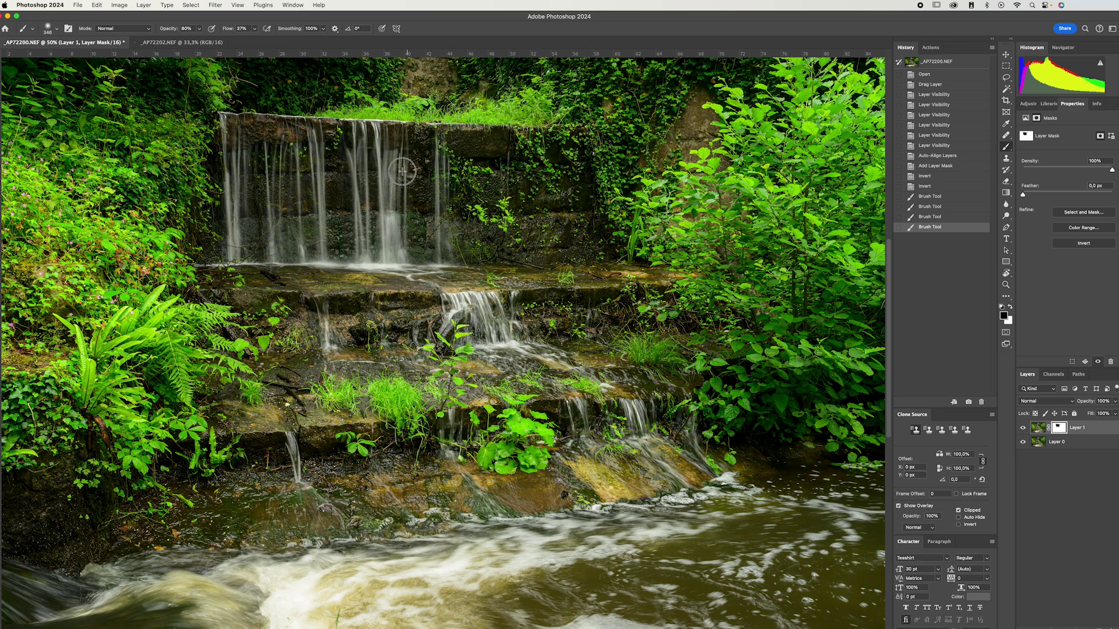
pyautogui.moveTo(223, 233); pyautogui.dragTo(283, 250)
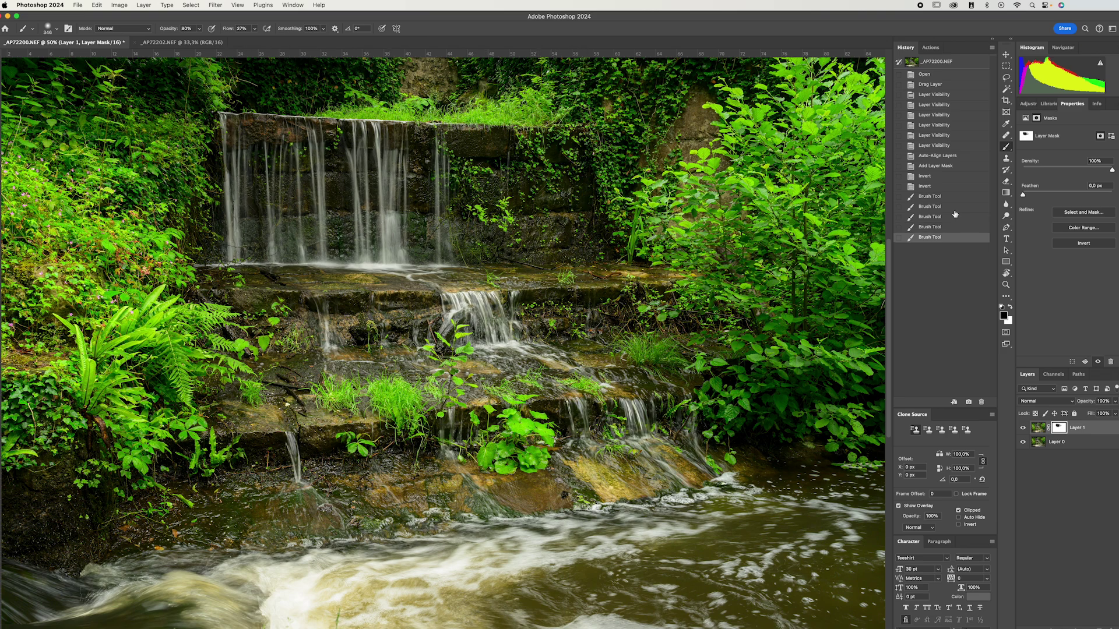
# Compare the blend by toggling the Layer 1 mask and the layer's visibility, and inspect the painted mask in the Select and Mask view
pyautogui.keyDown('shift'); pyautogui.click(1059, 429); pyautogui.keyUp('shift')
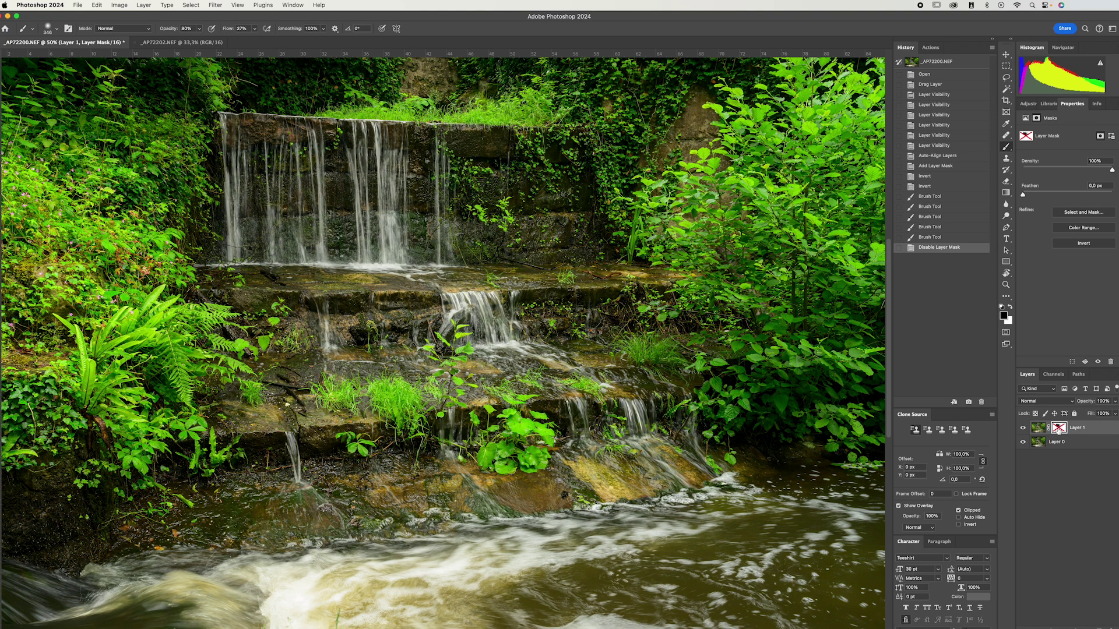
pyautogui.keyDown('shift'); pyautogui.click(1059, 429); pyautogui.keyUp('shift')
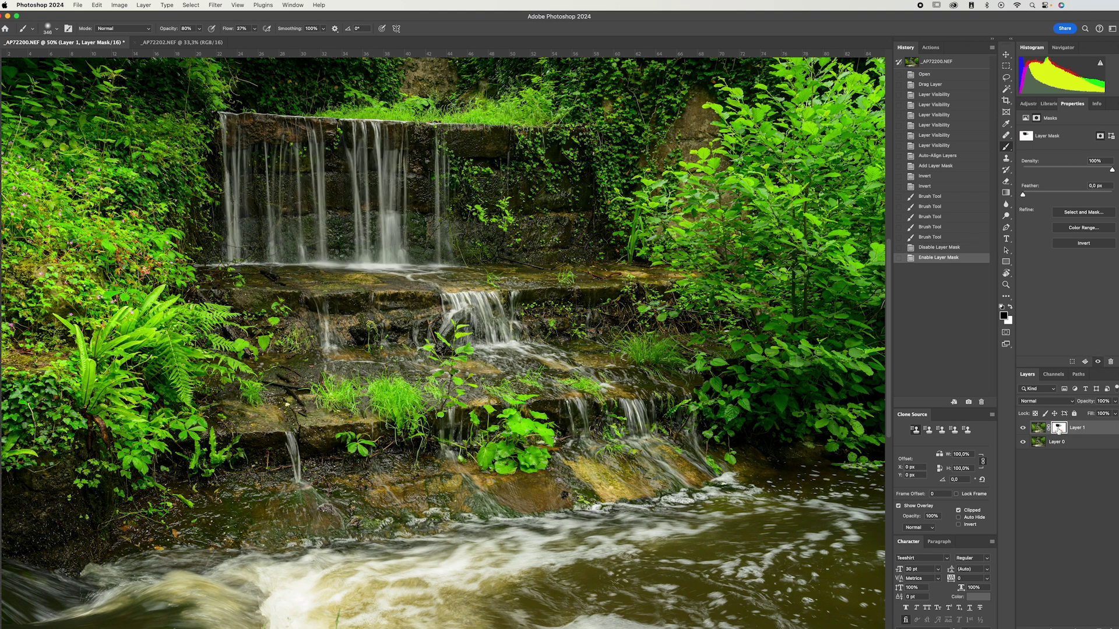
pyautogui.click(1023, 429)
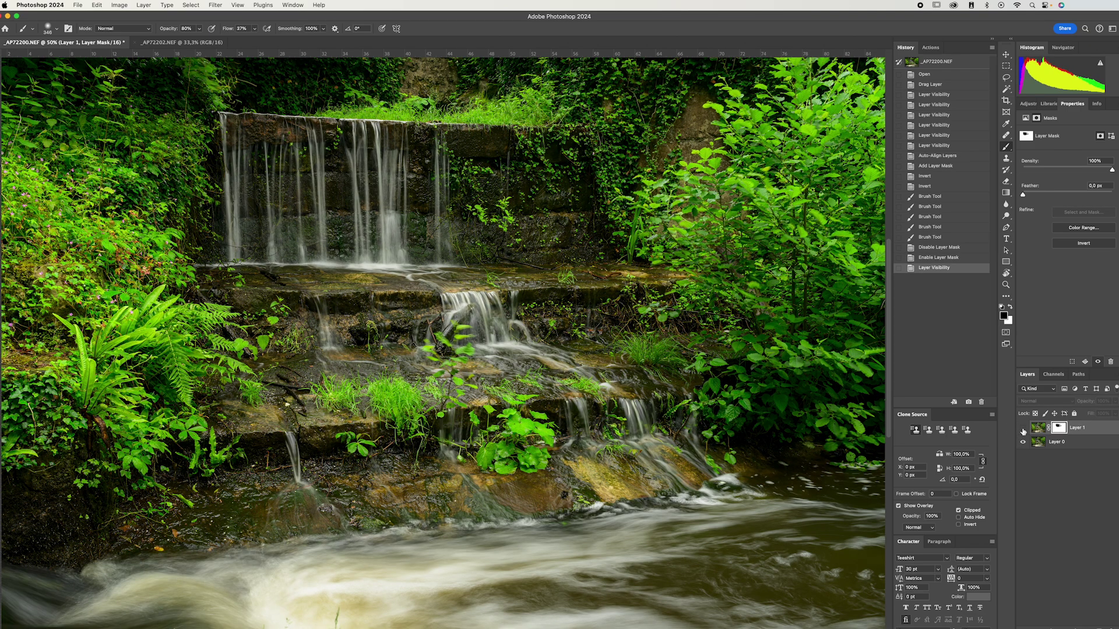
pyautogui.click(1022, 429)
pyautogui.click(1022, 430)
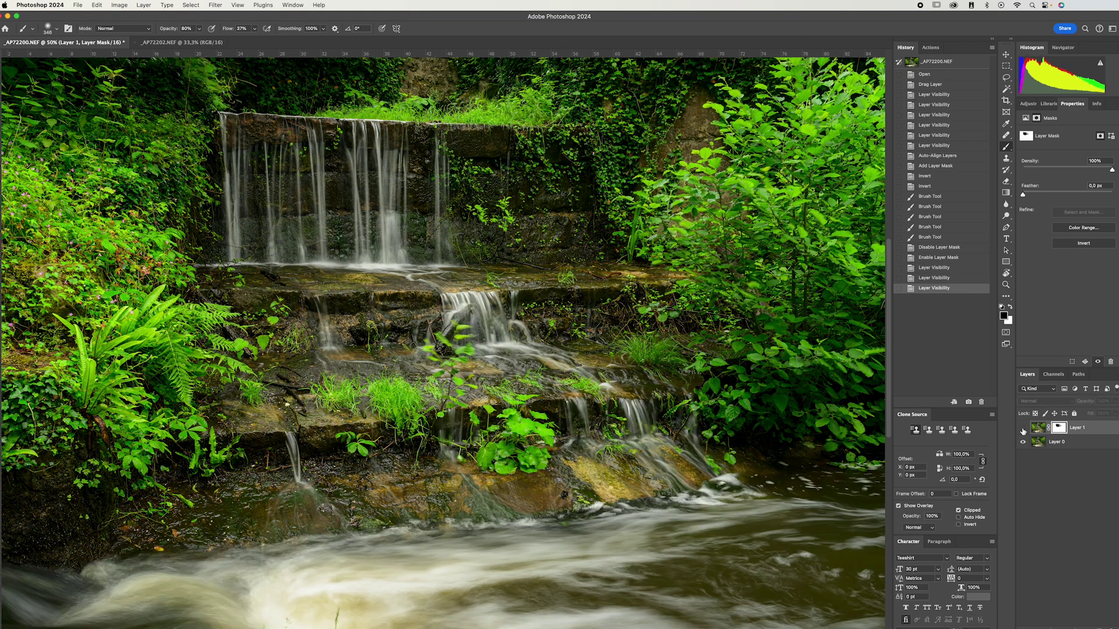
pyautogui.click(1022, 429)
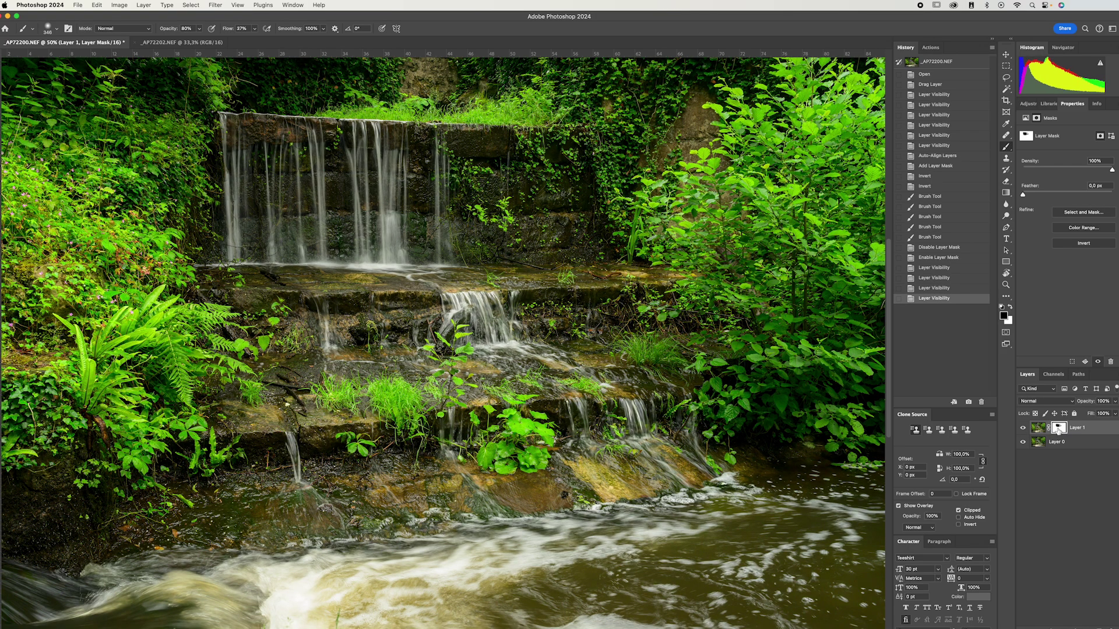
pyautogui.doubleClick(1058, 430)
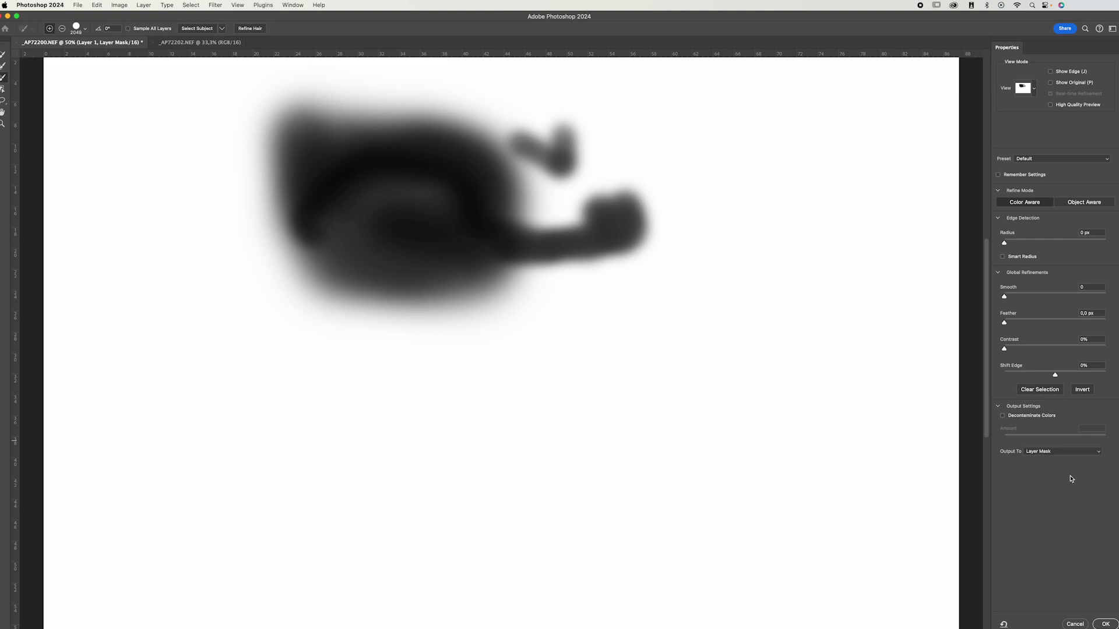
pyautogui.click(1105, 624)
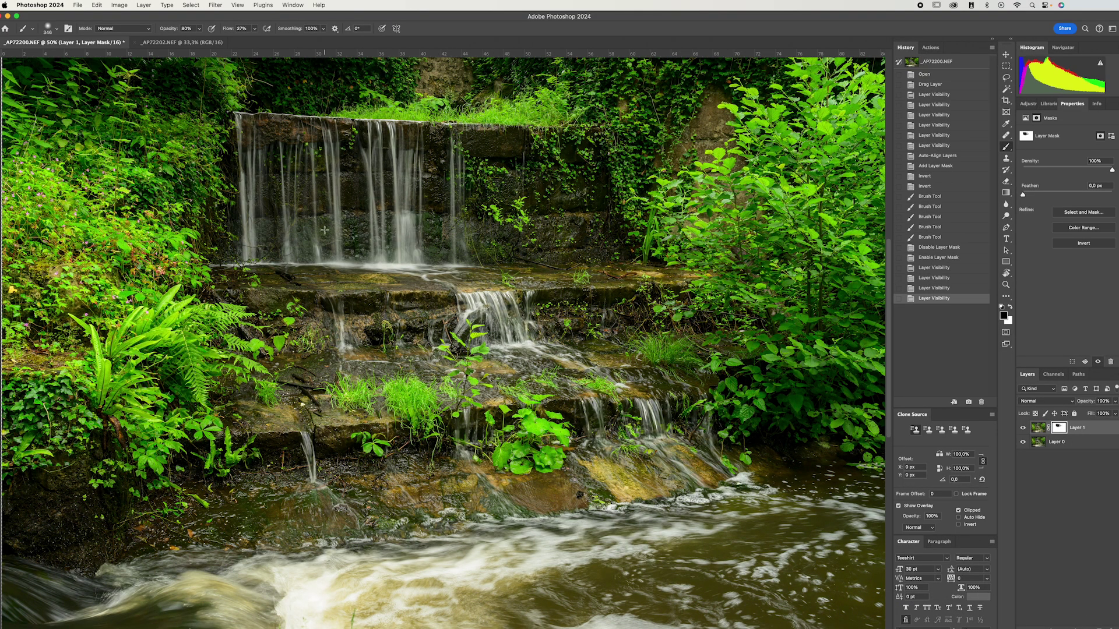
# Paint black on the Layer 1 mask over the upper waterfall's left part and the small cascade at the lower left of the photo
pyautogui.moveTo(313, 194)
pyautogui.mouseDown()
pyautogui.moveTo(342, 197)
pyautogui.moveTo(340, 116)
pyautogui.moveTo(324, 169)
pyautogui.mouseUp()
pyautogui.moveTo(282, 258); pyautogui.dragTo(297, 258)
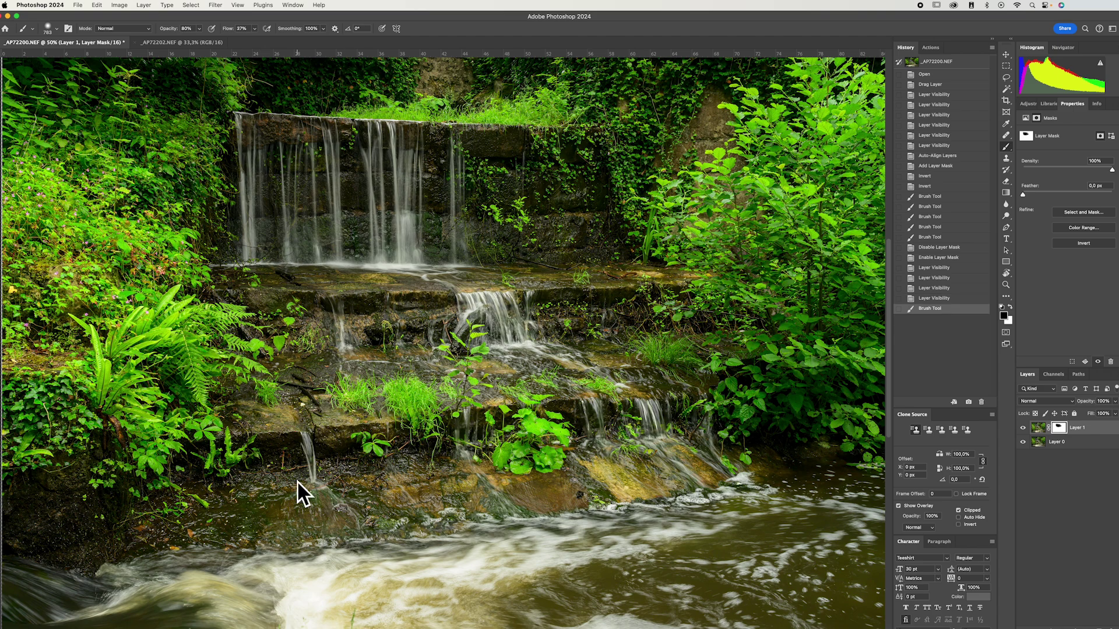
pyautogui.moveTo(329, 483); pyautogui.dragTo(303, 481)
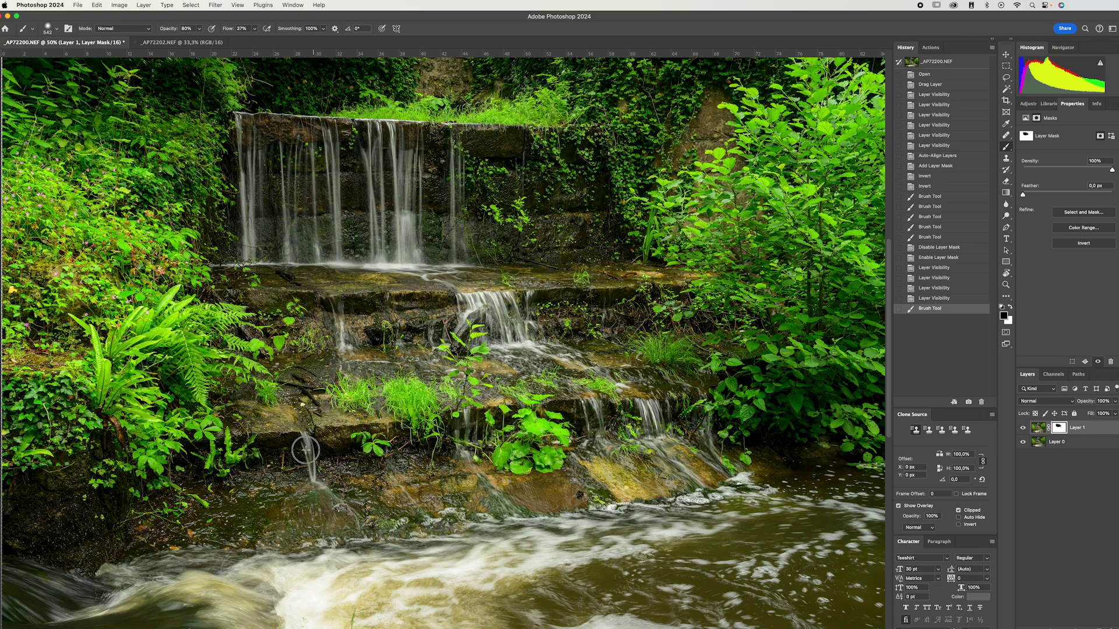
pyautogui.click(320, 500)
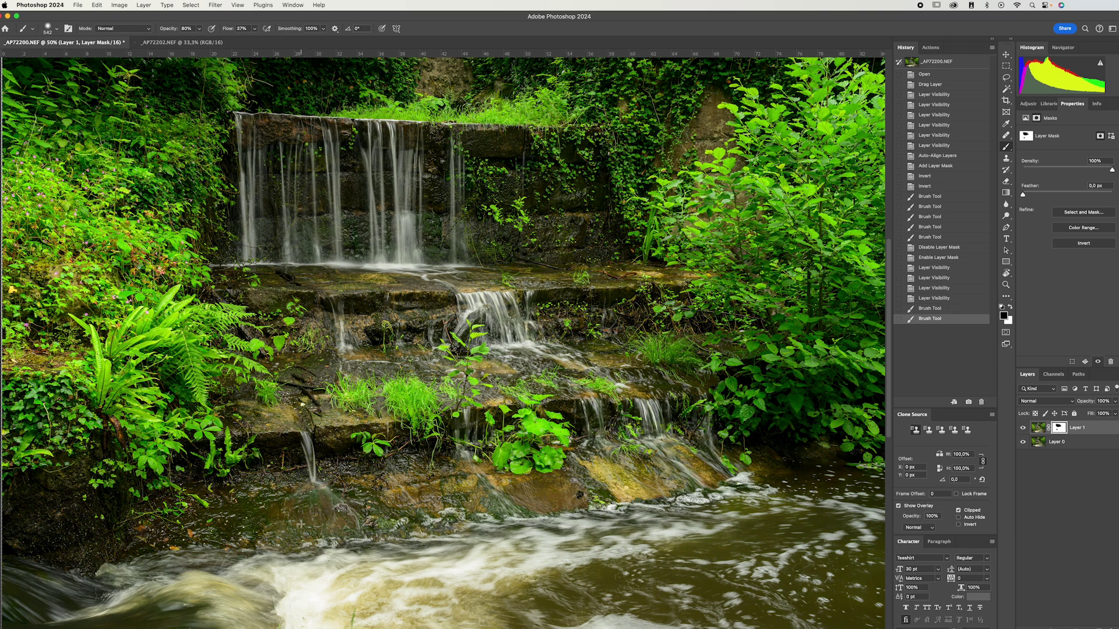
pyautogui.moveTo(278, 512); pyautogui.dragTo(290, 512)
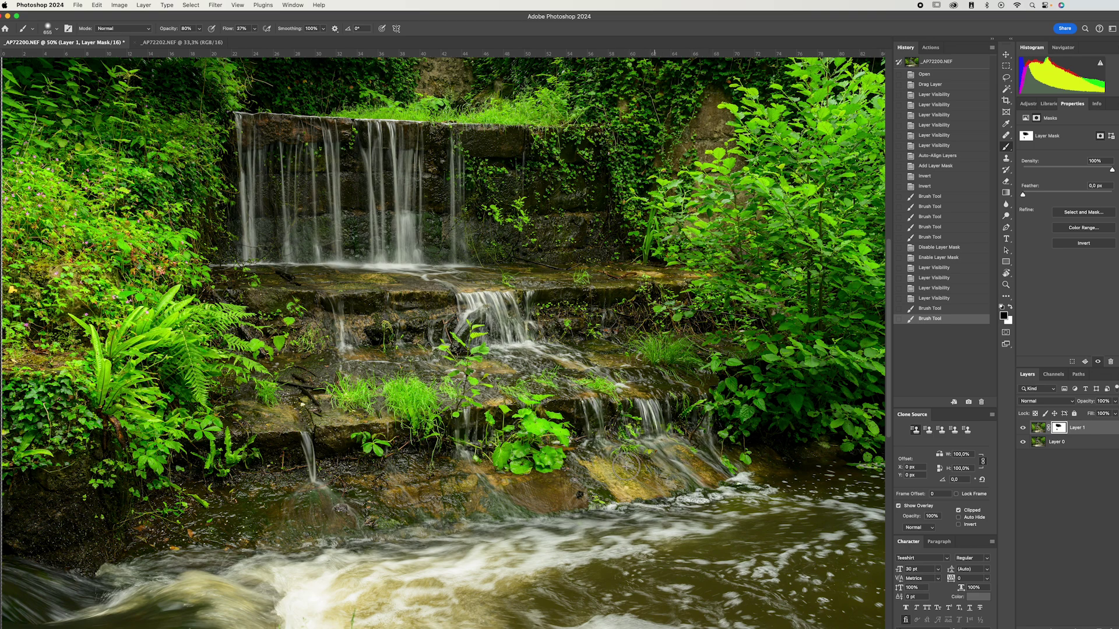
# Extend the black mask painting over the lower-right cascades, the stone steps above them and the left edge of the middle cascade
pyautogui.moveTo(584, 478); pyautogui.dragTo(600, 481)
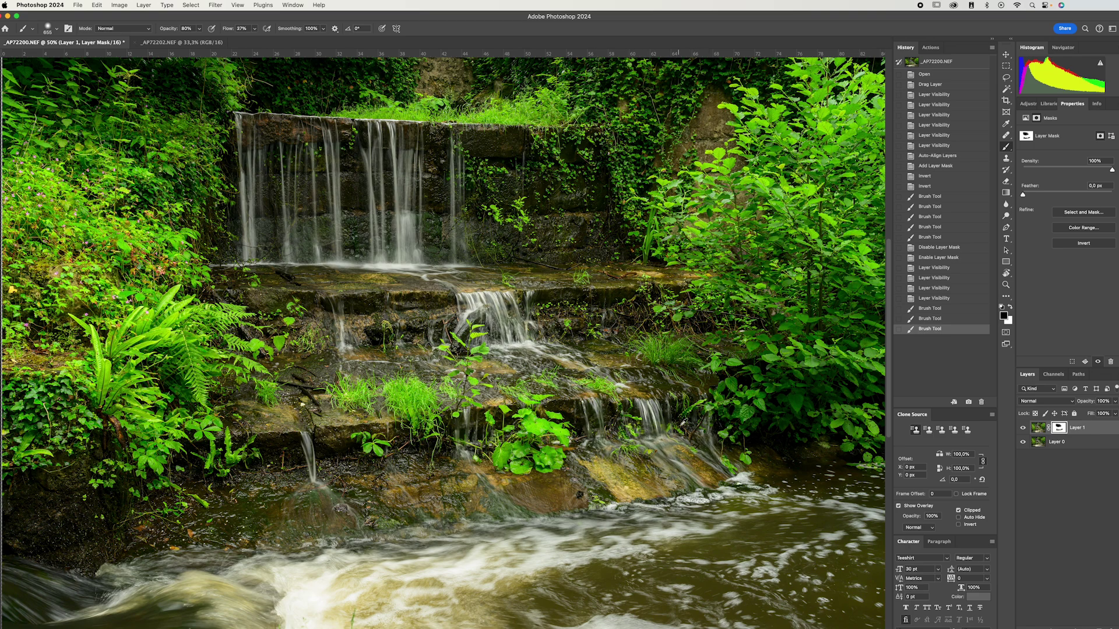
pyautogui.moveTo(658, 425); pyautogui.dragTo(610, 413)
pyautogui.click(655, 421)
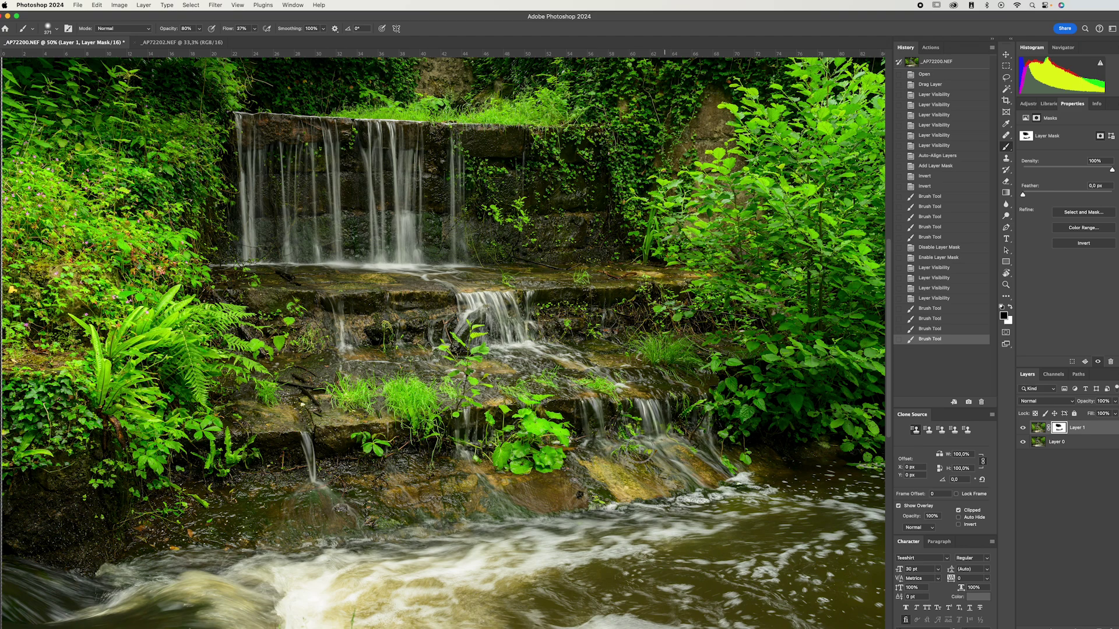
pyautogui.click(638, 449)
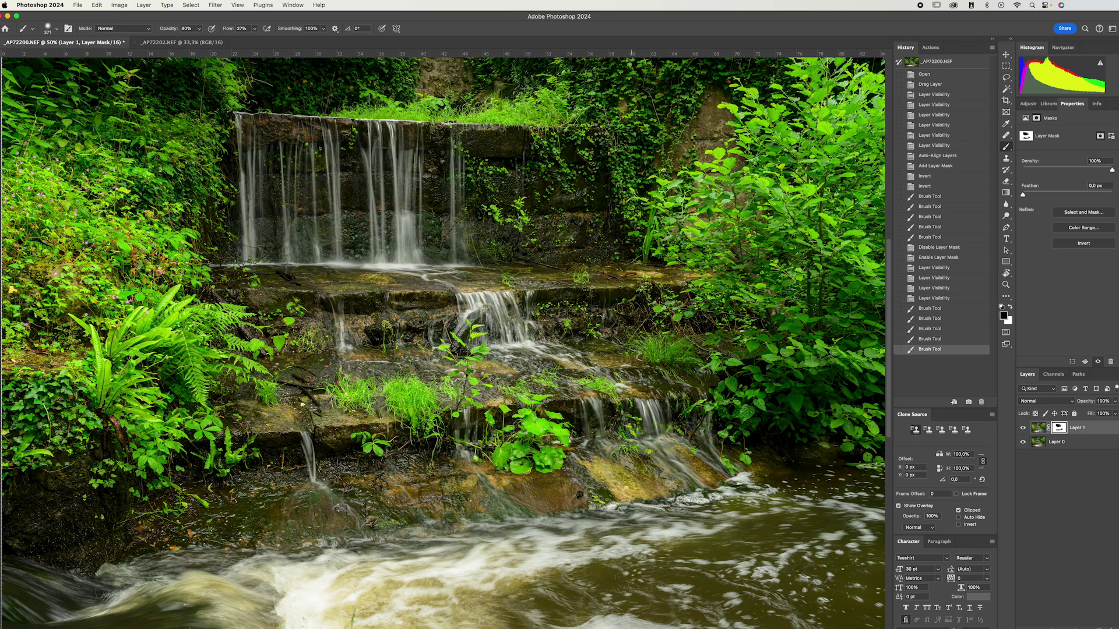
pyautogui.click(669, 385)
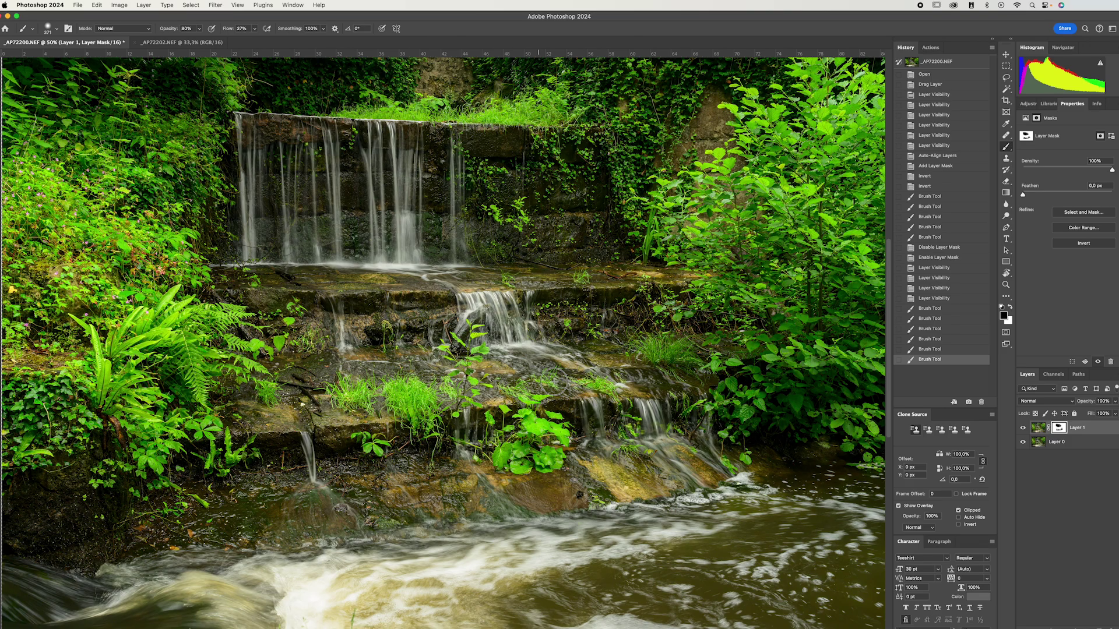
pyautogui.click(573, 396)
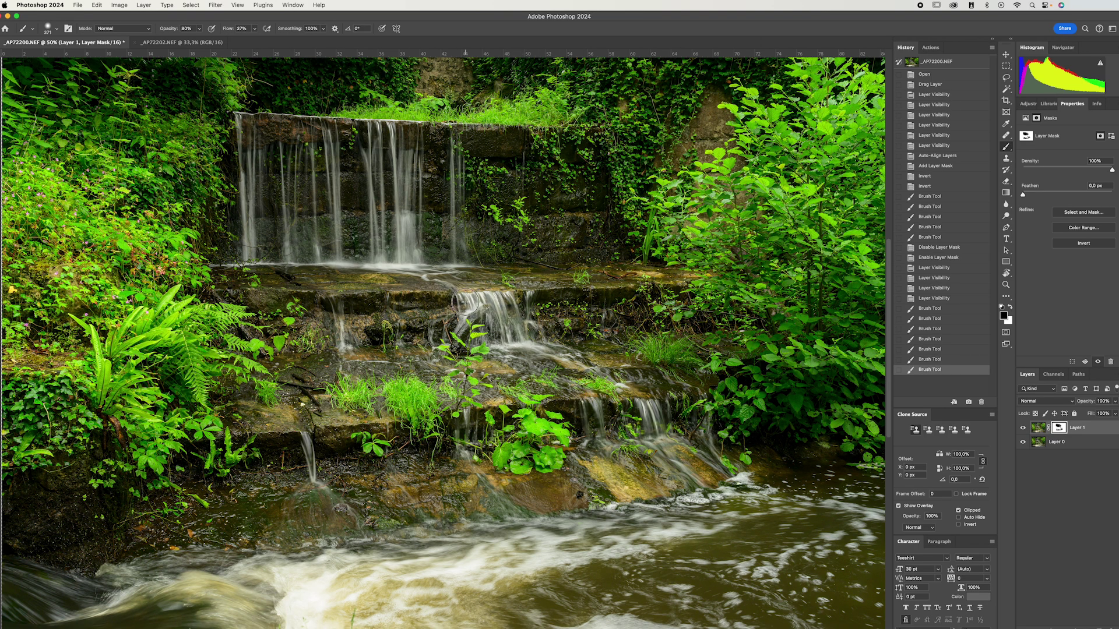
pyautogui.click(464, 301)
# Try painting the mask at 100% flow over the leafy plant in front of the middle cascade, and undo that stroke
pyautogui.press('super+plus')
pyautogui.press('super+plus')
pyautogui.press('super+plus')
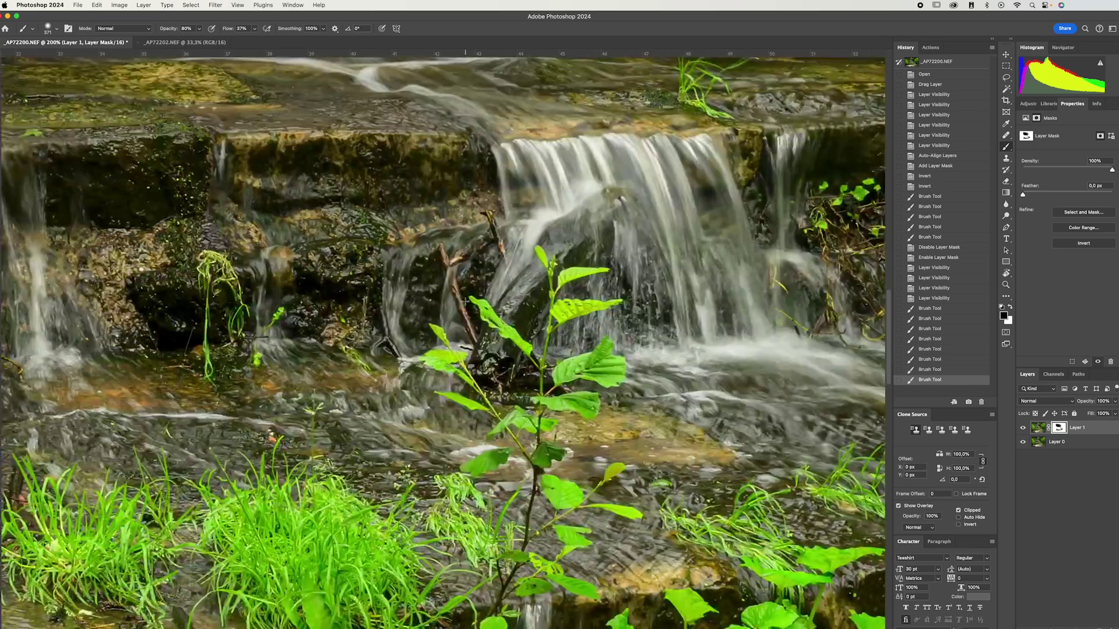
pyautogui.moveTo(593, 374); pyautogui.dragTo(533, 335)
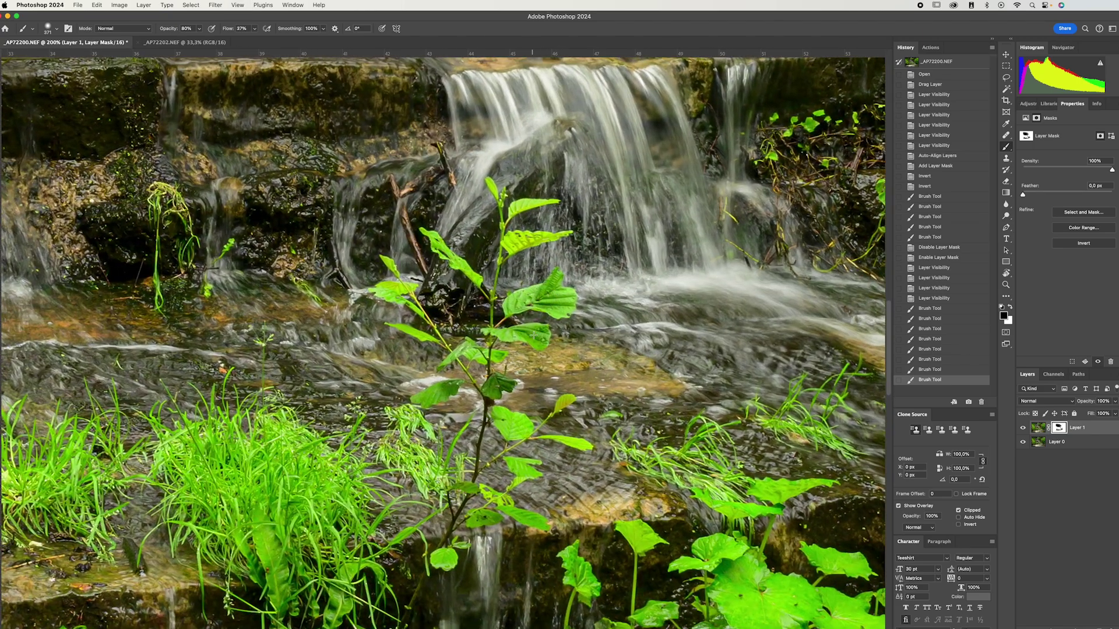
pyautogui.moveTo(500, 286); pyautogui.dragTo(507, 286)
pyautogui.moveTo(470, 239); pyautogui.dragTo(486, 247)
pyautogui.moveTo(541, 274)
pyautogui.mouseDown()
pyautogui.moveTo(529, 337)
pyautogui.moveTo(477, 355)
pyautogui.moveTo(406, 303)
pyautogui.mouseUp()
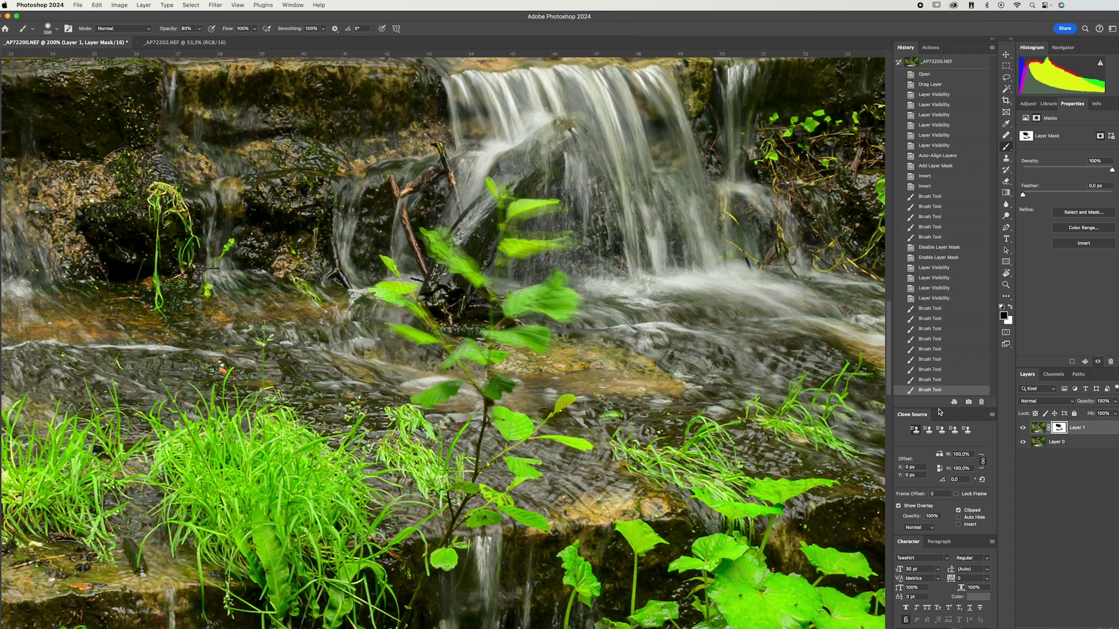
pyautogui.click(932, 380)
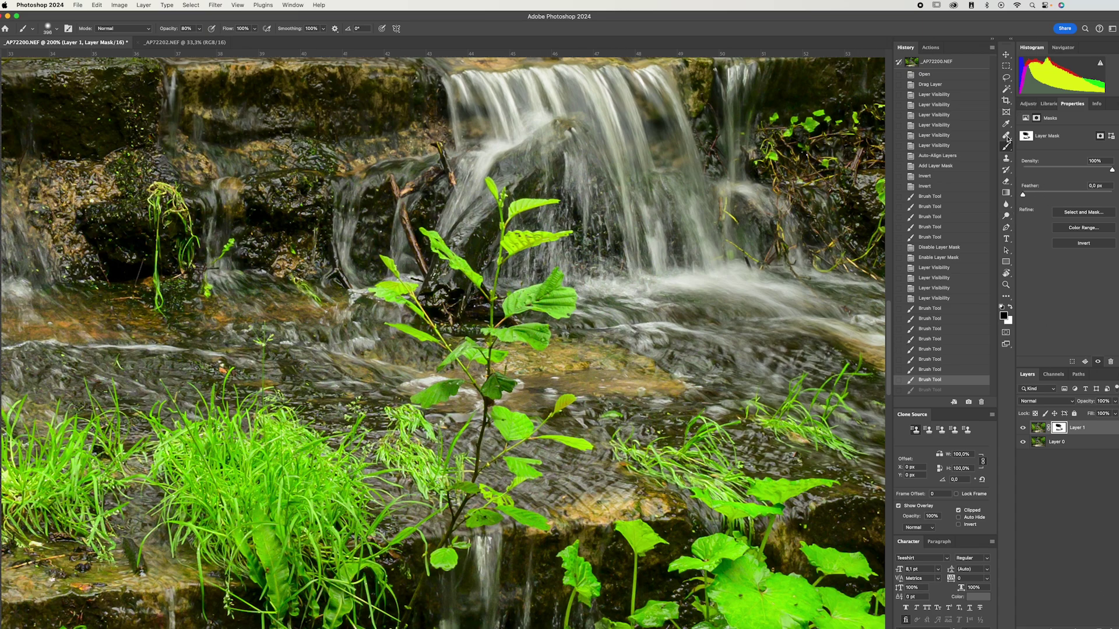
# Select the leafy plant in front of the middle cascade with the Object Selection tool, using a rectangle around its stems and upper leaves
pyautogui.click(1006, 90)
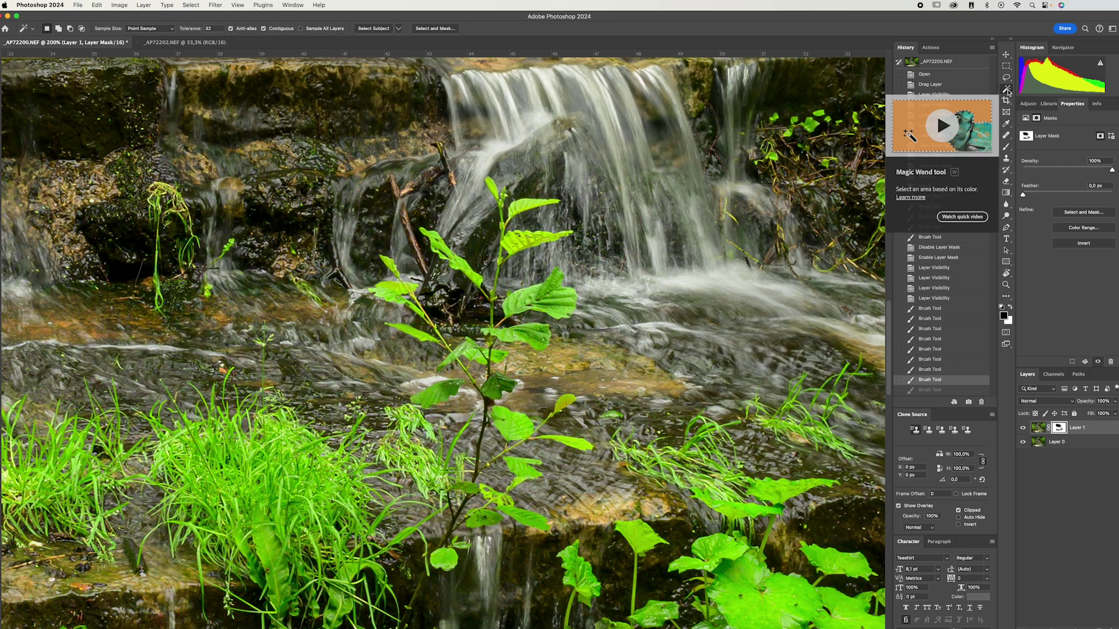
pyautogui.rightClick(1007, 91)
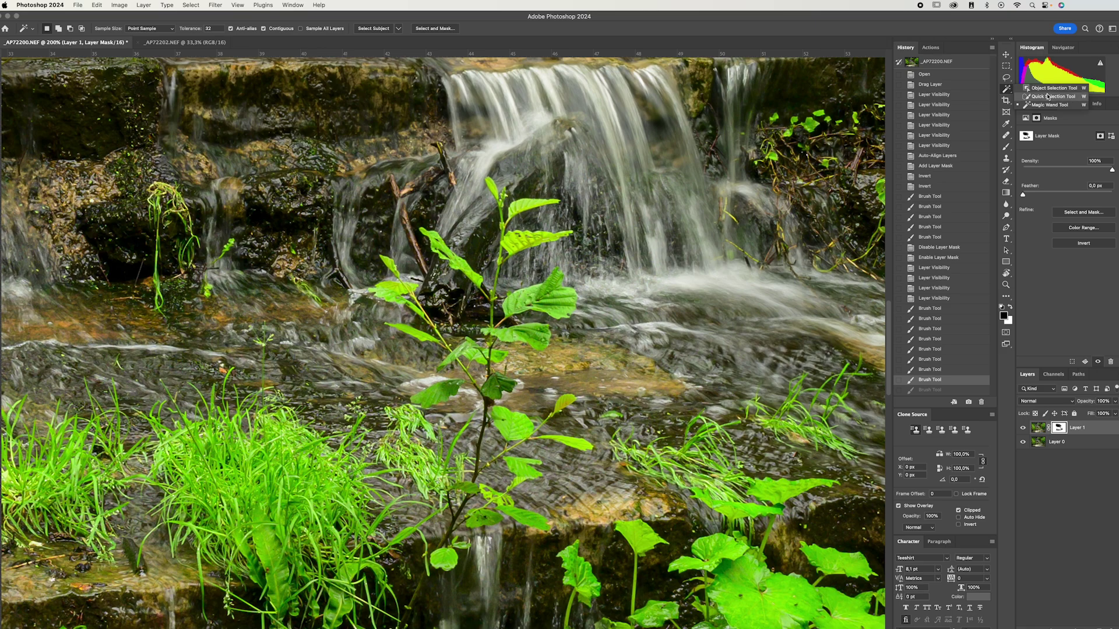
pyautogui.click(1027, 88)
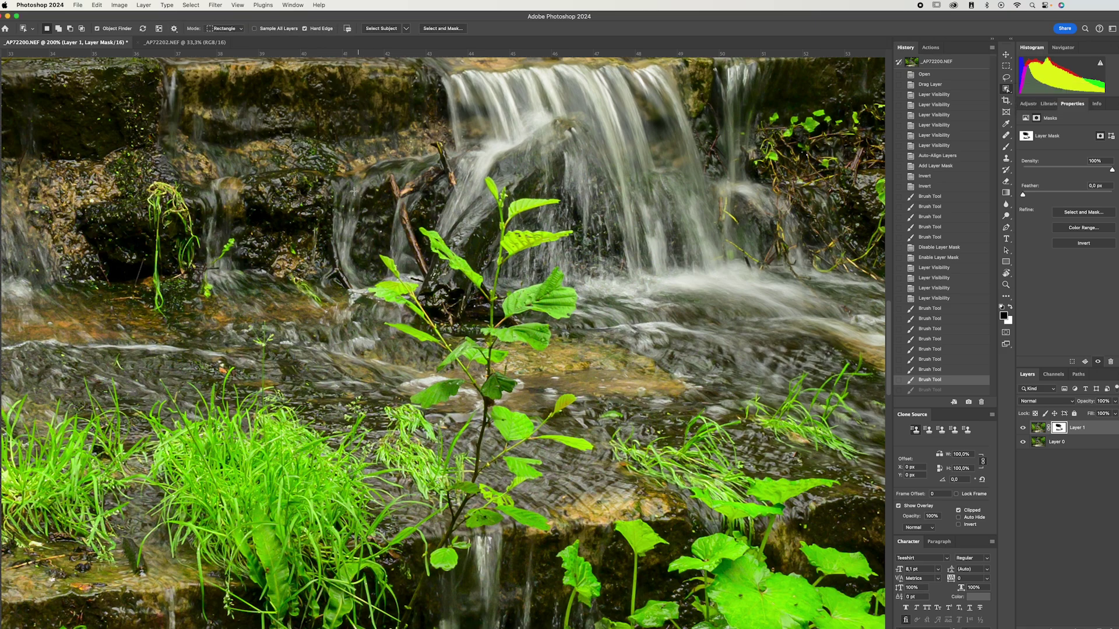
pyautogui.moveTo(362, 178); pyautogui.dragTo(622, 396)
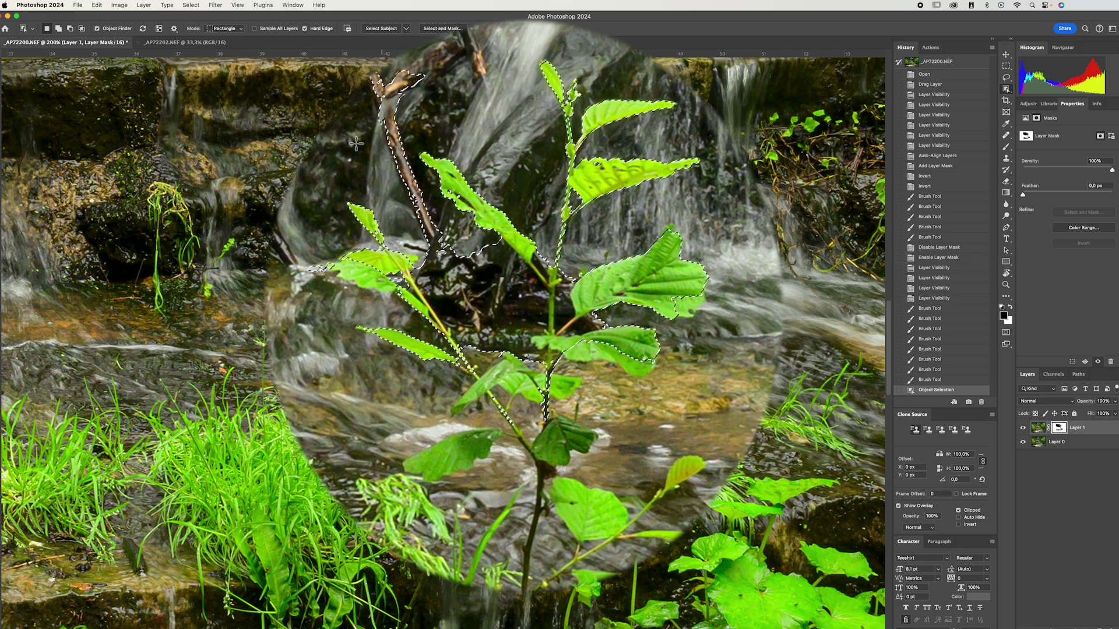
# Subtract the dead branch behind the plant and part of the dark debris at its foot from the selection with the Lasso
pyautogui.press('l')
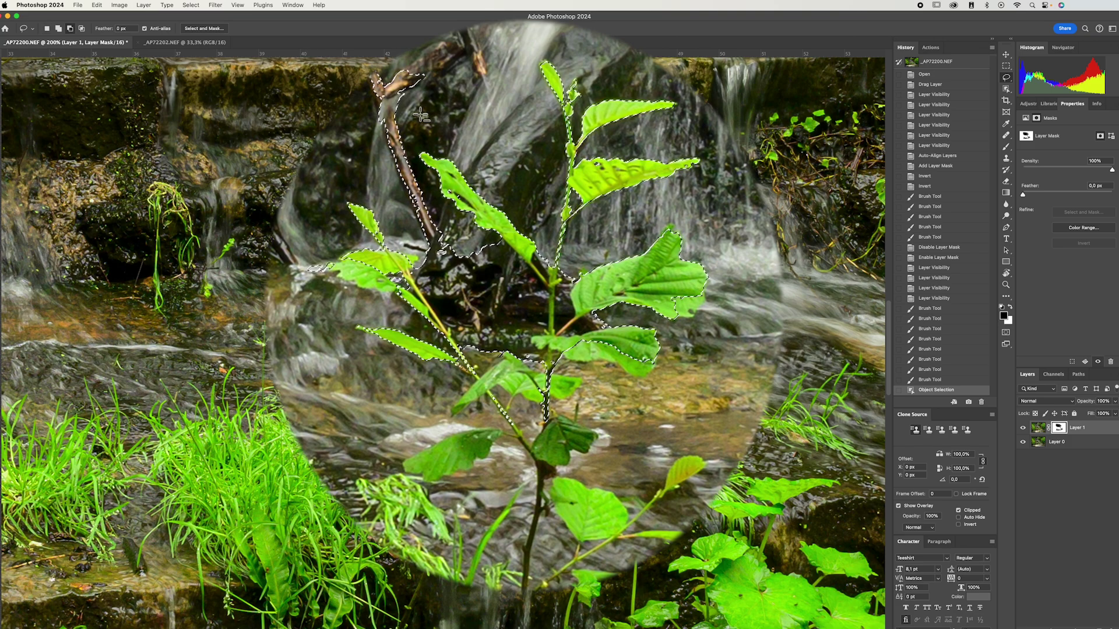
pyautogui.moveTo(421, 116); pyautogui.dragTo(430, 57)
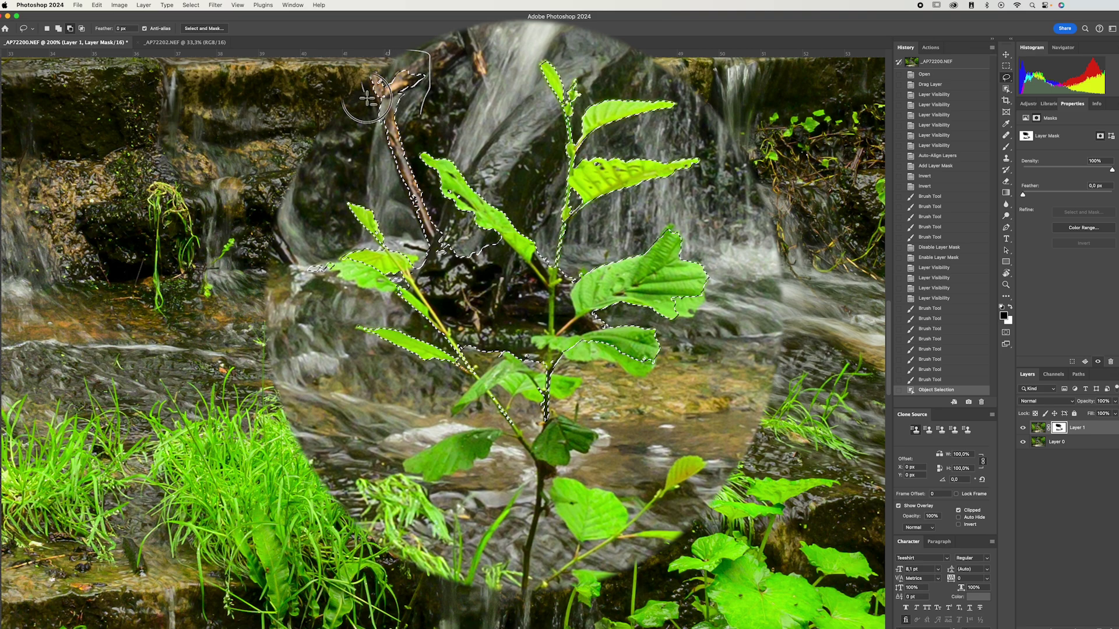
pyautogui.moveTo(367, 98)
pyautogui.mouseDown()
pyautogui.moveTo(424, 264)
pyautogui.moveTo(474, 353)
pyautogui.moveTo(521, 345)
pyautogui.moveTo(543, 300)
pyautogui.moveTo(501, 238)
pyautogui.moveTo(464, 243)
pyautogui.moveTo(433, 213)
pyautogui.moveTo(411, 146)
pyautogui.moveTo(416, 108)
pyautogui.moveTo(502, 240)
pyautogui.mouseUp()
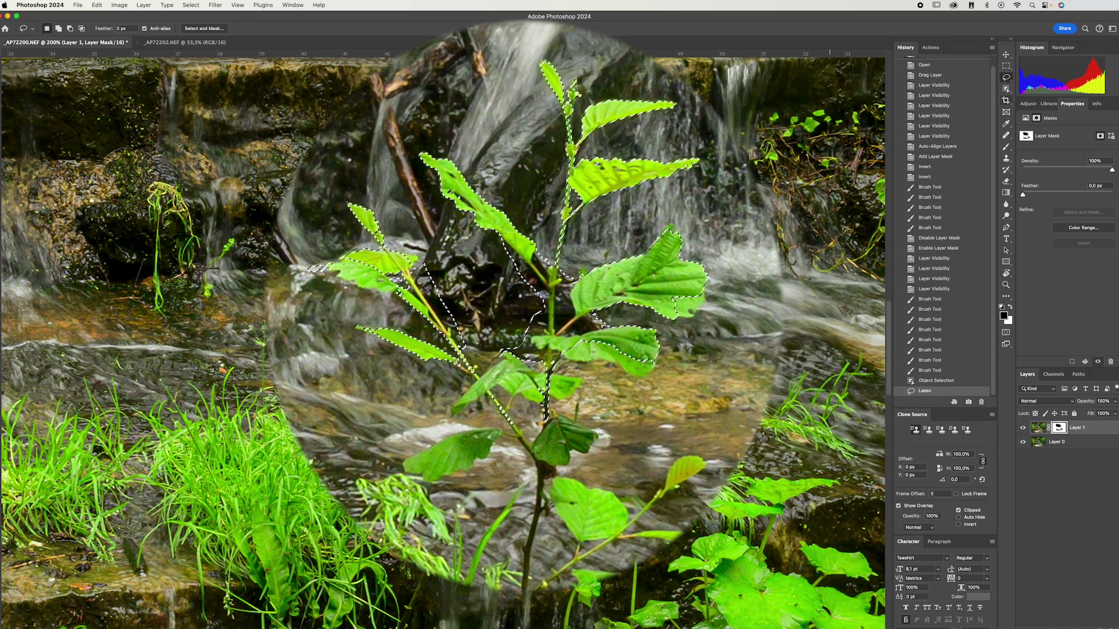
# Subtract the remaining dark background between the plant's two stems from the selection, following the stem and leaf edges with the Lasso
pyautogui.press('super+equal')
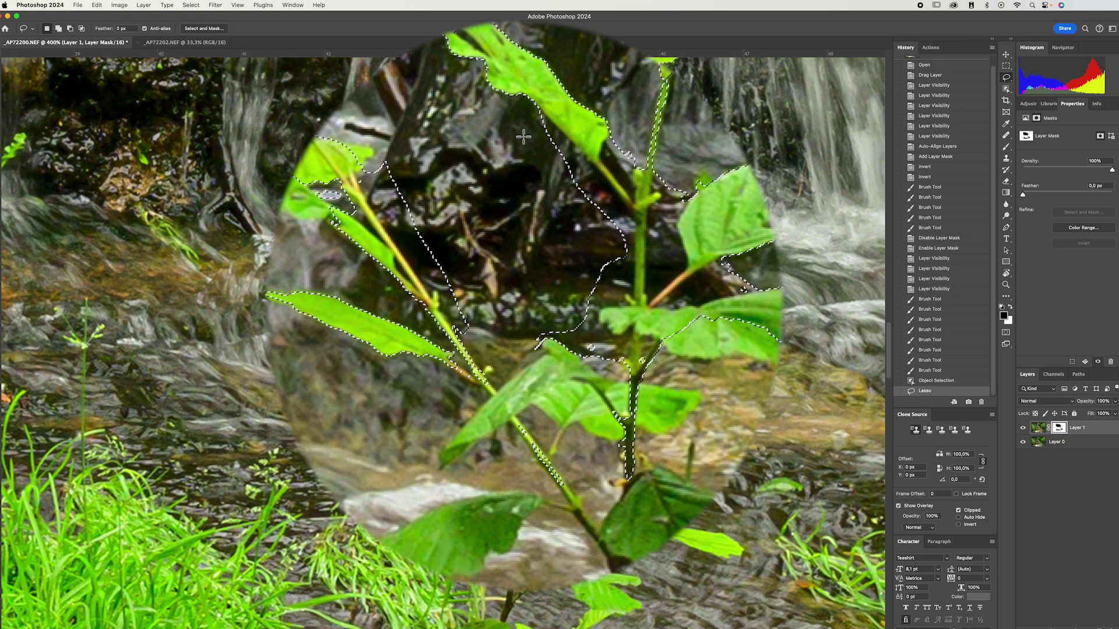
pyautogui.press('alt')
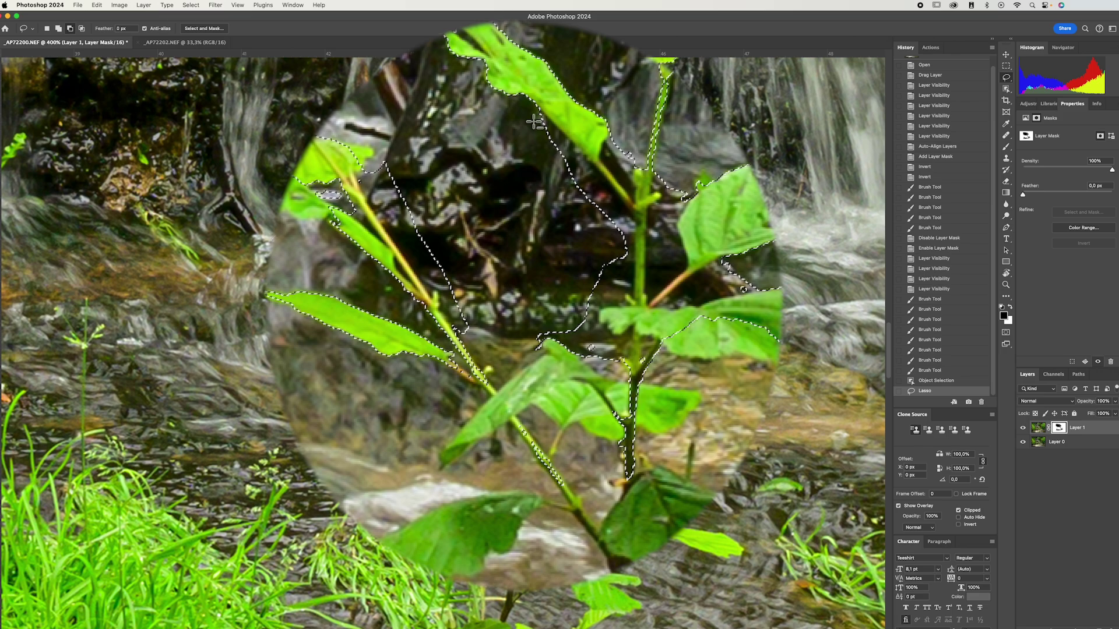
pyautogui.moveTo(542, 118)
pyautogui.mouseDown()
pyautogui.moveTo(636, 224)
pyautogui.moveTo(630, 291)
pyautogui.moveTo(598, 306)
pyautogui.moveTo(601, 329)
pyautogui.moveTo(631, 340)
pyautogui.moveTo(624, 376)
pyautogui.moveTo(552, 338)
pyautogui.moveTo(495, 354)
pyautogui.moveTo(472, 345)
pyautogui.moveTo(368, 196)
pyautogui.moveTo(362, 176)
pyautogui.moveTo(379, 155)
pyautogui.moveTo(544, 118)
pyautogui.mouseUp()
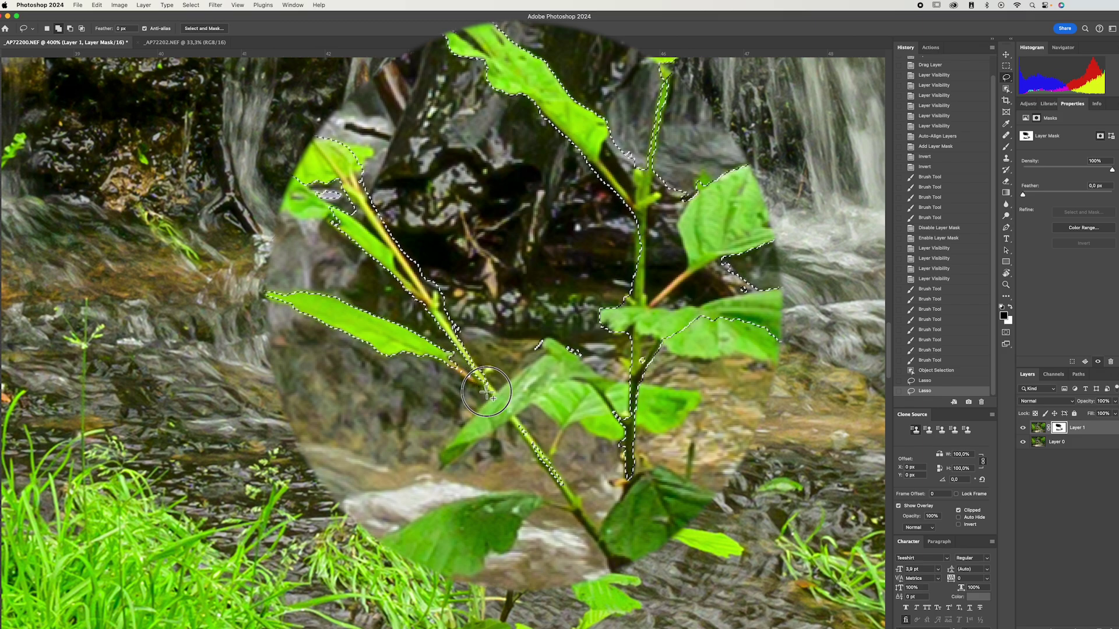
# Add the leaves between the plant's two stems, just above where the stems meet, to the selection with the Lasso
pyautogui.moveTo(491, 393)
pyautogui.mouseDown()
pyautogui.moveTo(433, 449)
pyautogui.moveTo(430, 468)
pyautogui.moveTo(449, 473)
pyautogui.moveTo(514, 433)
pyautogui.mouseUp()
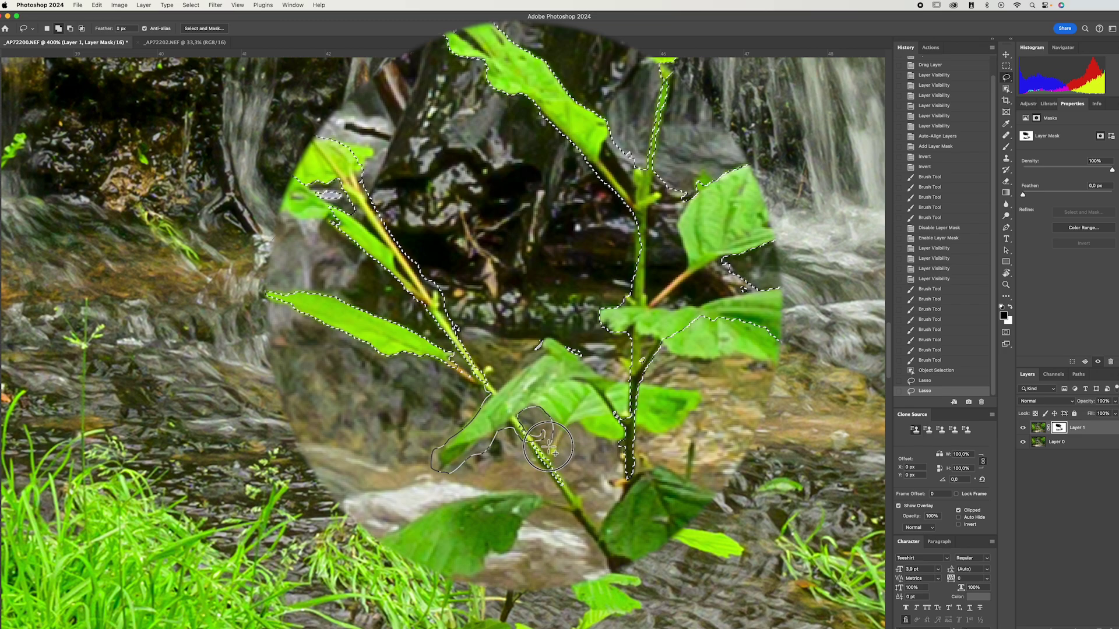
pyautogui.moveTo(549, 448)
pyautogui.mouseDown()
pyautogui.moveTo(550, 461)
pyautogui.moveTo(582, 427)
pyautogui.moveTo(622, 445)
pyautogui.moveTo(629, 377)
pyautogui.moveTo(545, 340)
pyautogui.moveTo(491, 394)
pyautogui.moveTo(560, 473)
pyautogui.mouseUp()
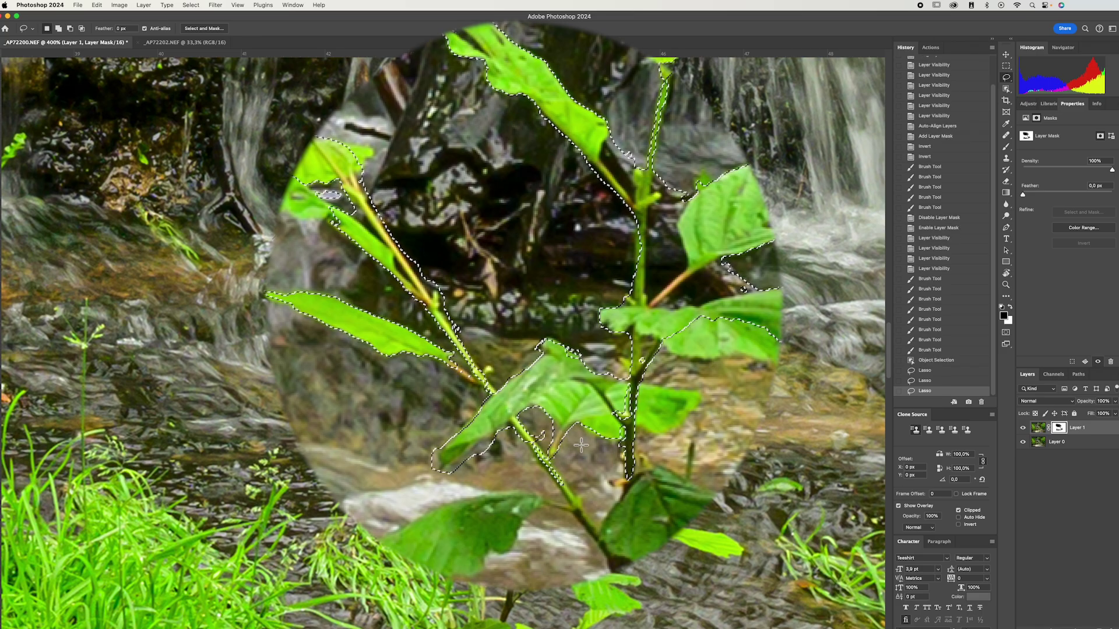
pyautogui.press('super+equal')
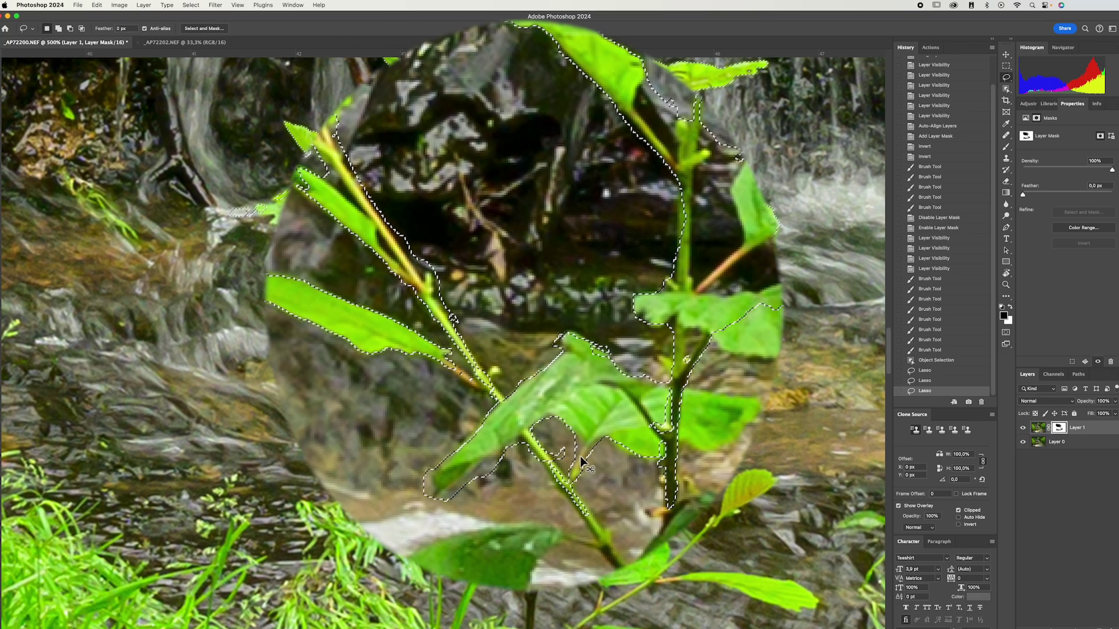
pyautogui.press('super+minus')
pyautogui.press('super+minus')
pyautogui.press('super+minus')
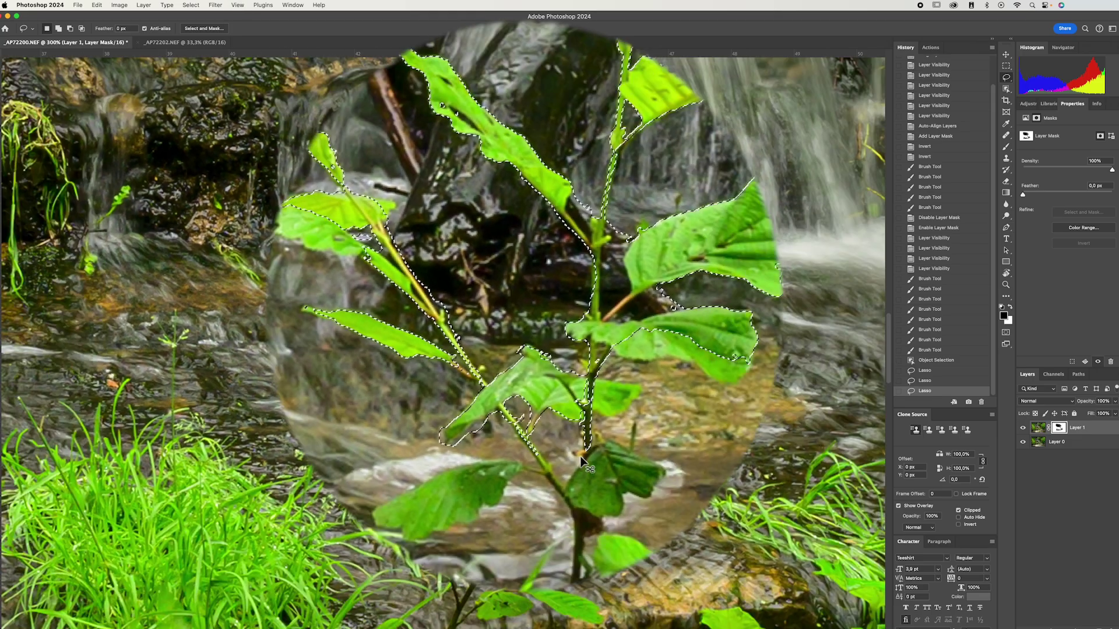
pyautogui.moveTo(637, 428); pyautogui.dragTo(614, 475)
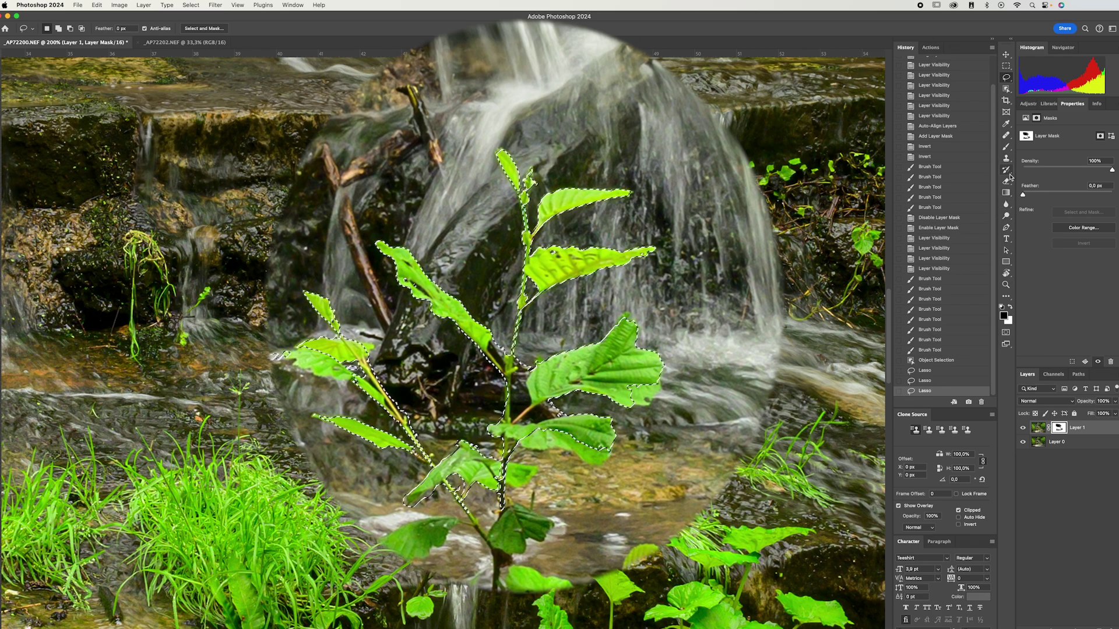
# Try painting black on the Layer 1 mask inside the plant selection, and undo that stroke
pyautogui.click(1006, 147)
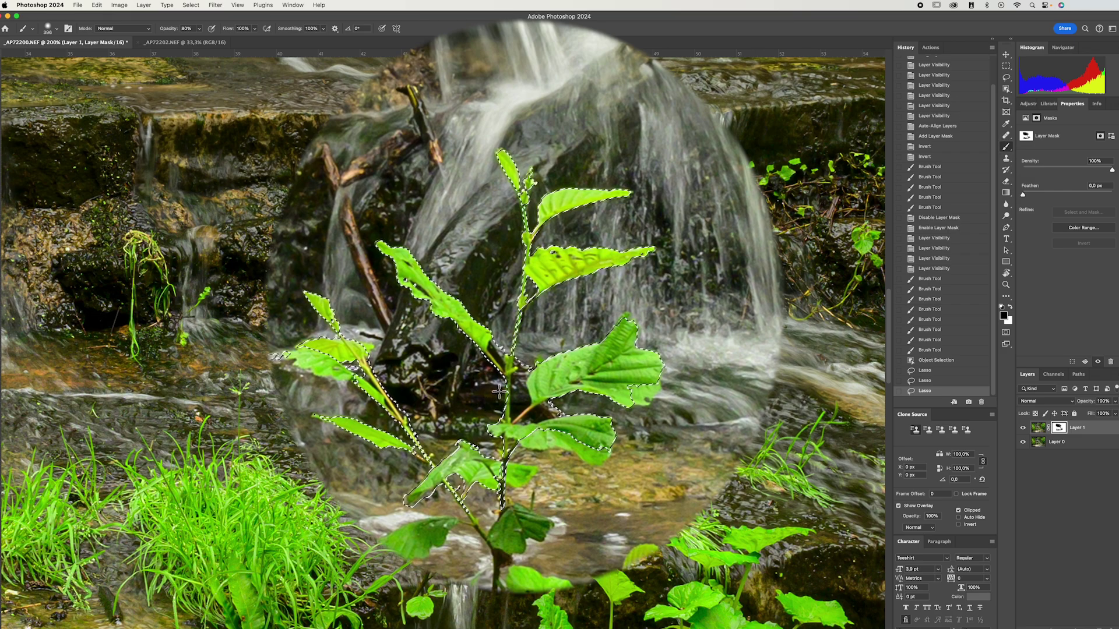
pyautogui.moveTo(513, 367); pyautogui.dragTo(534, 374)
pyautogui.moveTo(463, 377); pyautogui.dragTo(484, 380)
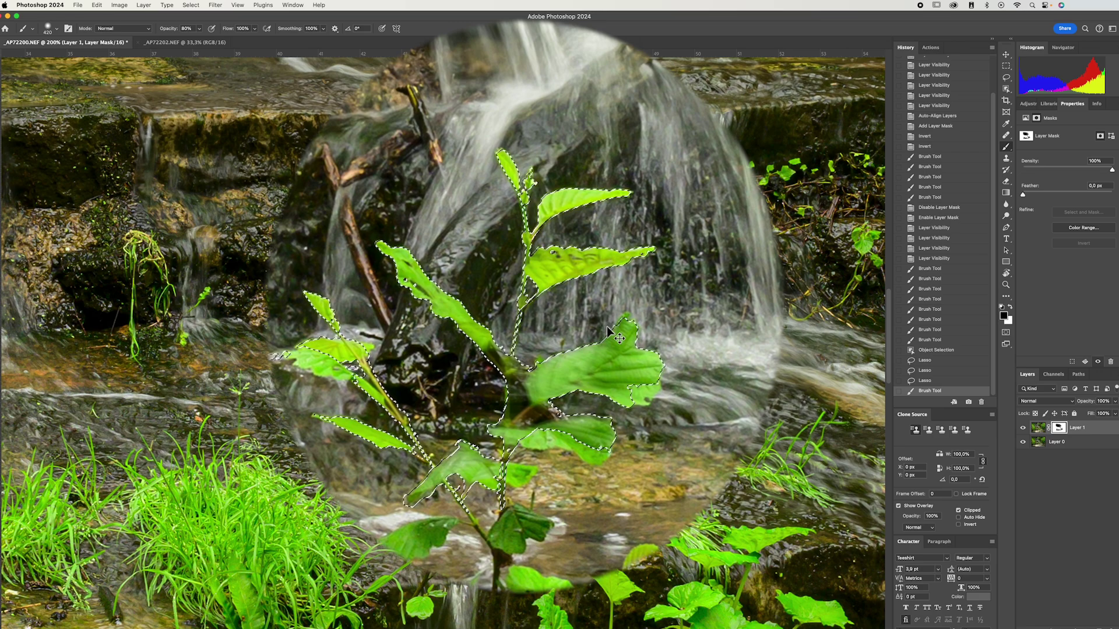
pyautogui.press('super+z')
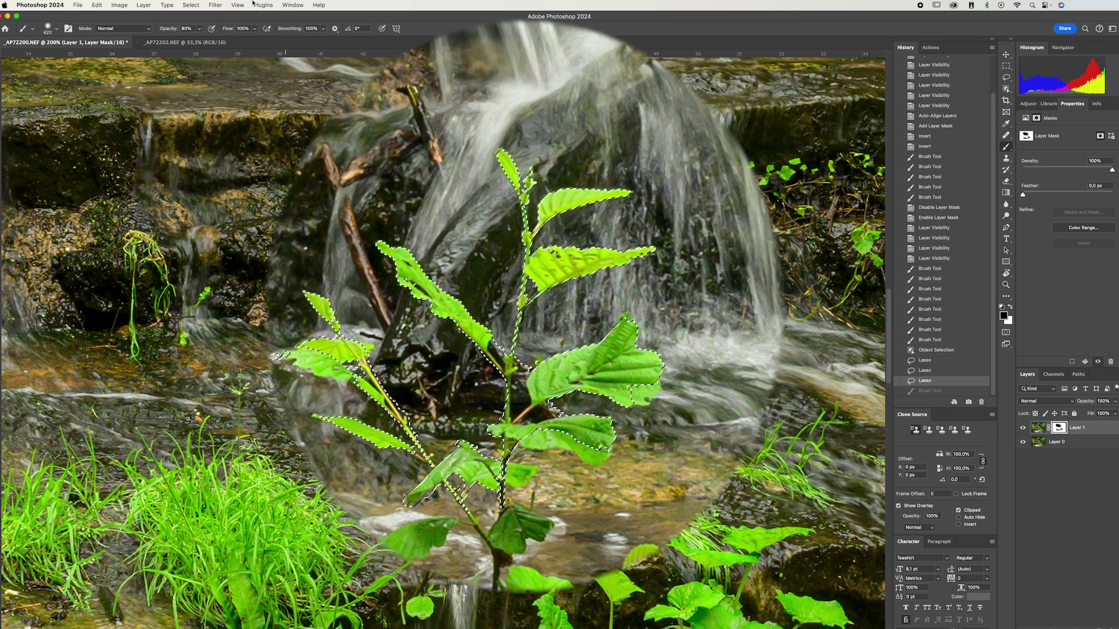
# Invert the selection to protect the plant, and set up a smaller brush with 65% flow
pyautogui.click(190, 5)
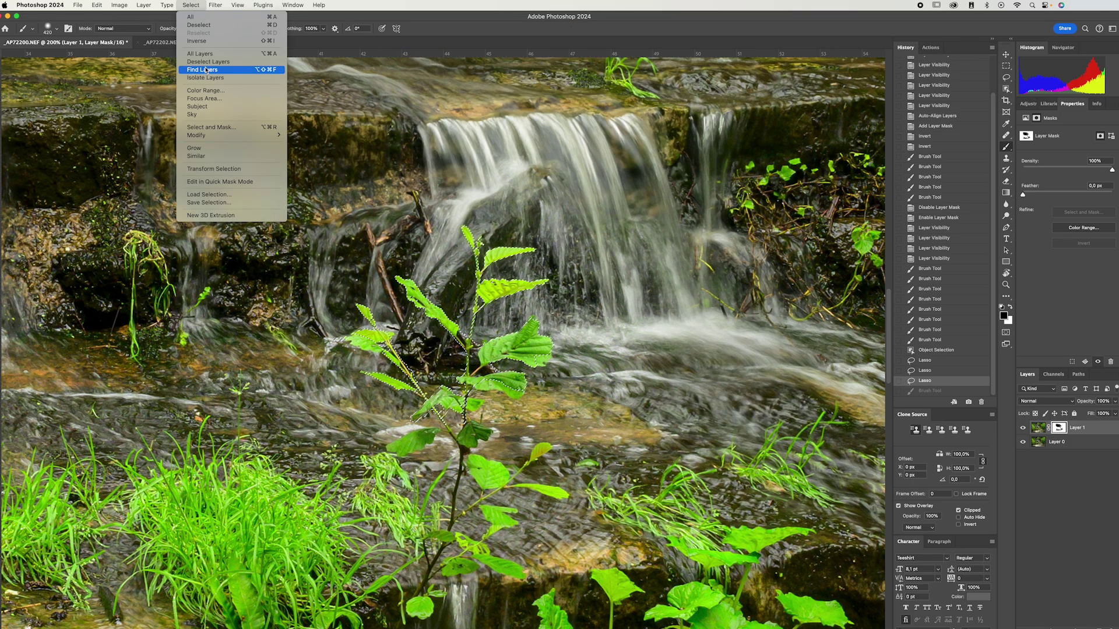
pyautogui.click(203, 42)
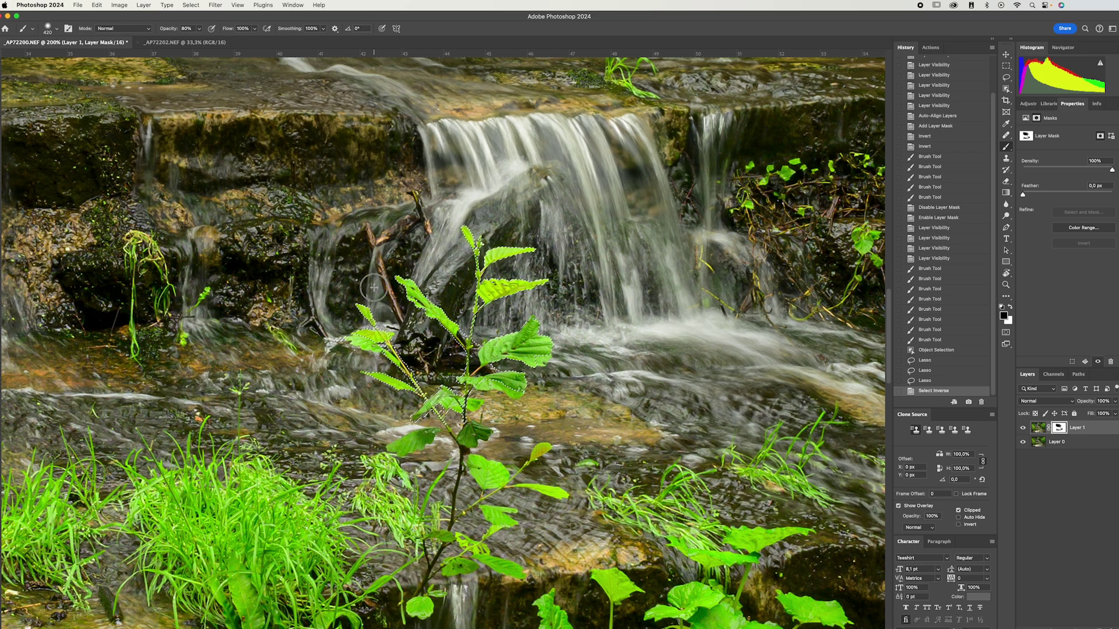
pyautogui.moveTo(374, 288); pyautogui.dragTo(335, 287)
pyautogui.click(255, 29)
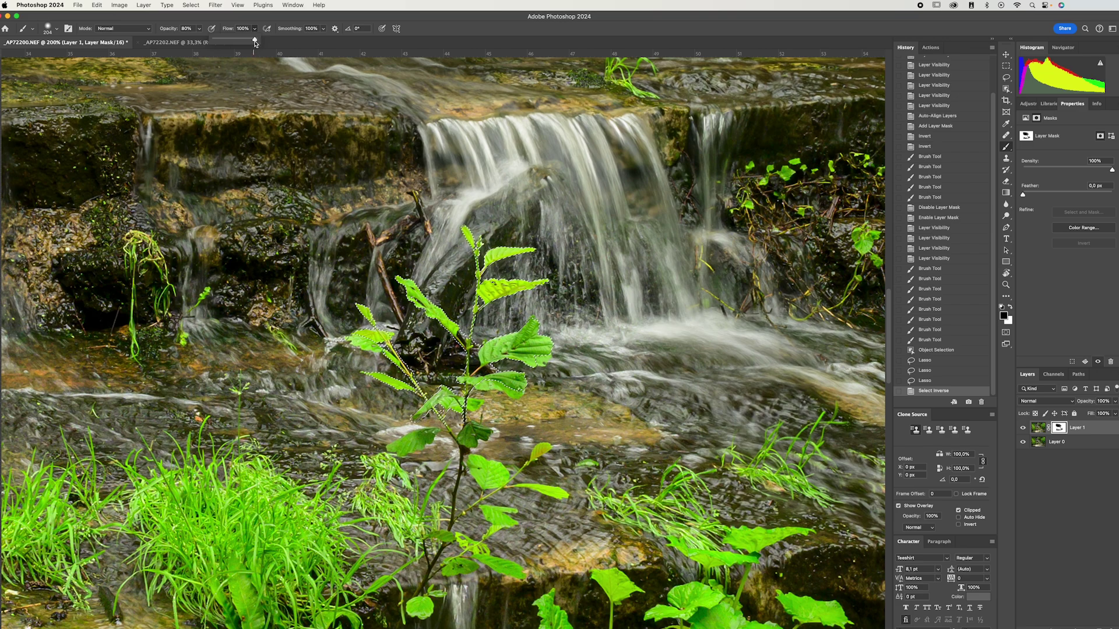
pyautogui.moveTo(254, 42); pyautogui.dragTo(241, 42)
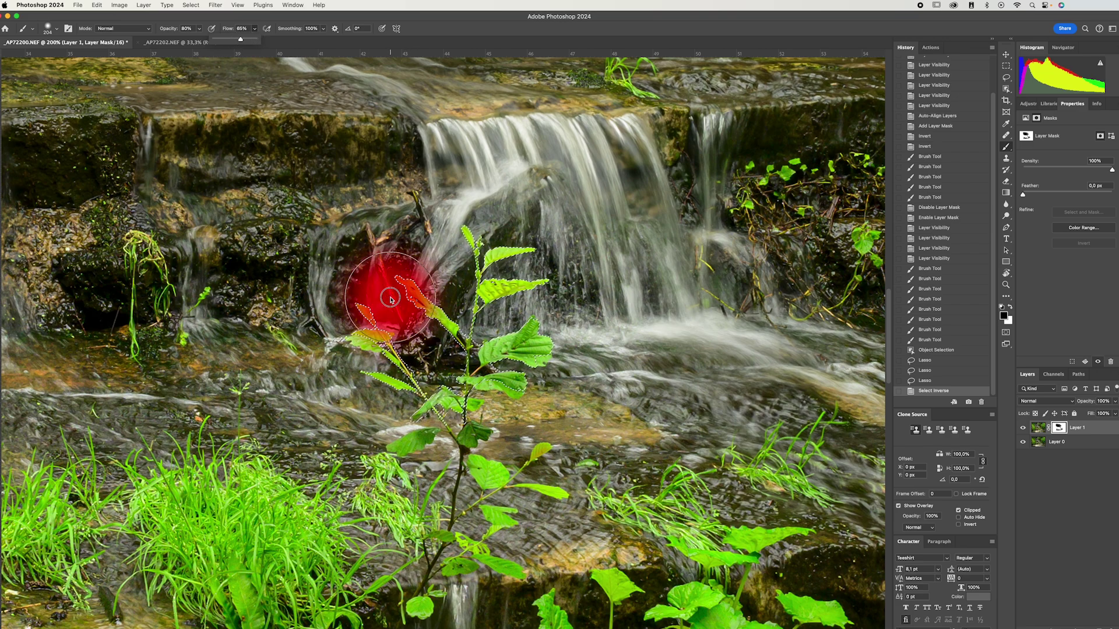
pyautogui.moveTo(391, 298); pyautogui.dragTo(389, 297)
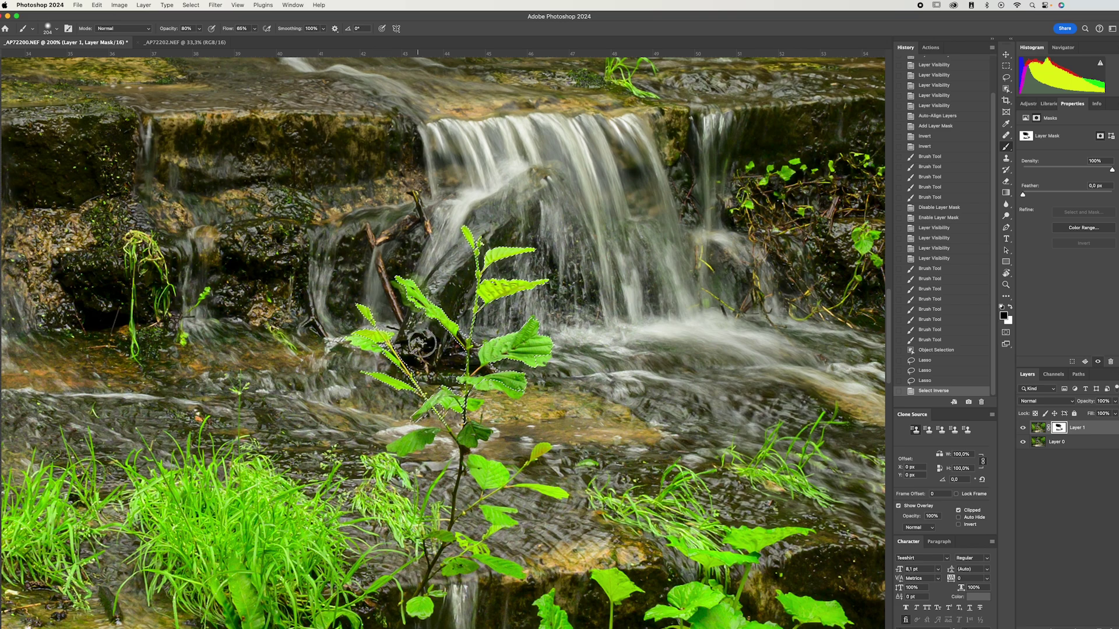
# Paint black on the Layer 1 mask over the water around the plant's leaves and the rocks beside the middle cascade
pyautogui.moveTo(407, 344)
pyautogui.mouseDown()
pyautogui.moveTo(443, 192)
pyautogui.moveTo(461, 177)
pyautogui.moveTo(479, 220)
pyautogui.moveTo(559, 242)
pyautogui.moveTo(567, 260)
pyautogui.moveTo(496, 271)
pyautogui.moveTo(540, 264)
pyautogui.moveTo(565, 279)
pyautogui.moveTo(568, 307)
pyautogui.moveTo(489, 315)
pyautogui.moveTo(490, 328)
pyautogui.moveTo(564, 320)
pyautogui.moveTo(574, 370)
pyautogui.moveTo(538, 379)
pyautogui.moveTo(505, 365)
pyautogui.moveTo(532, 391)
pyautogui.moveTo(530, 408)
pyautogui.moveTo(489, 389)
pyautogui.moveTo(493, 418)
pyautogui.moveTo(378, 401)
pyautogui.mouseUp()
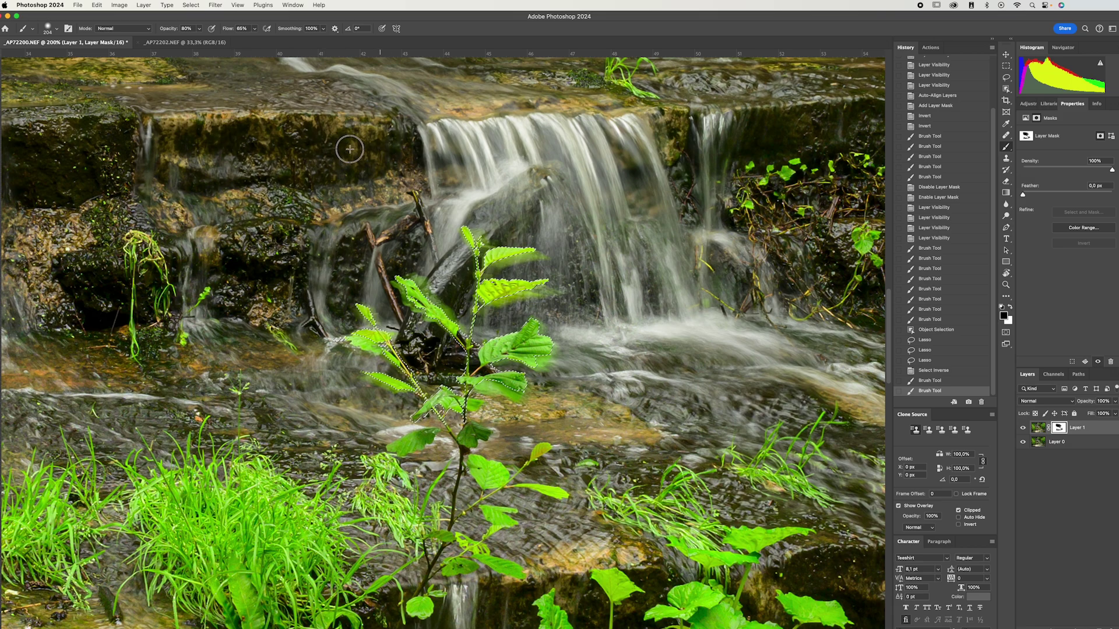
pyautogui.moveTo(346, 151)
pyautogui.mouseDown()
pyautogui.moveTo(308, 167)
pyautogui.moveTo(296, 250)
pyautogui.mouseUp()
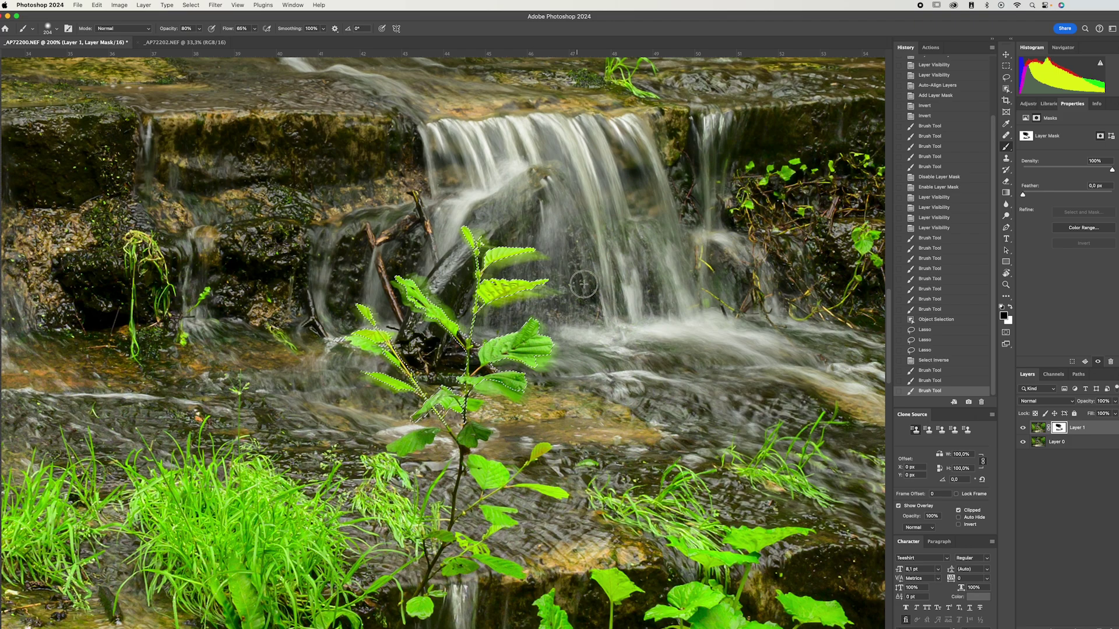
pyautogui.moveTo(442, 415)
pyautogui.mouseDown()
pyautogui.moveTo(382, 348)
pyautogui.moveTo(441, 415)
pyautogui.mouseUp()
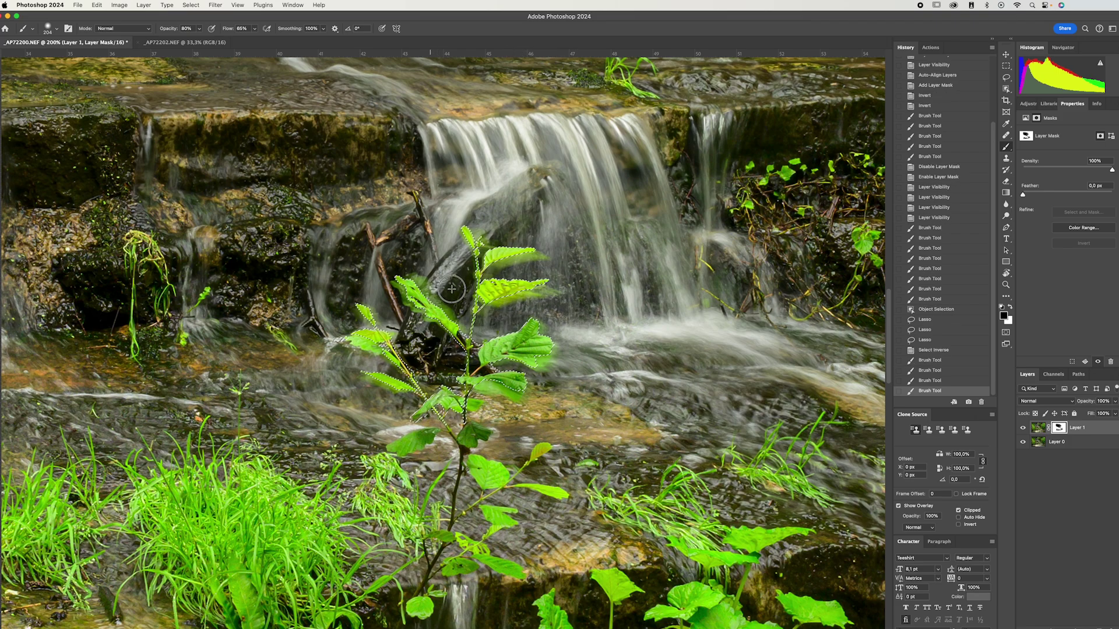
pyautogui.moveTo(460, 298)
pyautogui.mouseDown()
pyautogui.moveTo(416, 339)
pyautogui.moveTo(436, 371)
pyautogui.moveTo(407, 339)
pyautogui.mouseUp()
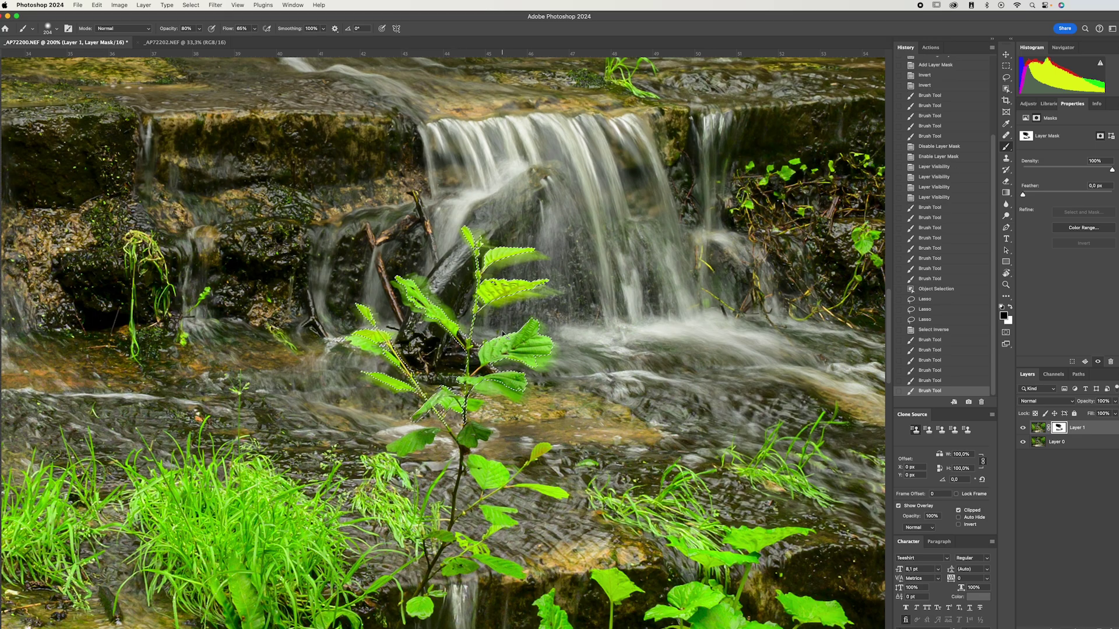
# Paint white on the Layer 1 mask at 100% flow with a smaller brush along the underside of the plant's second upper-right leaf
pyautogui.press('super+plus')
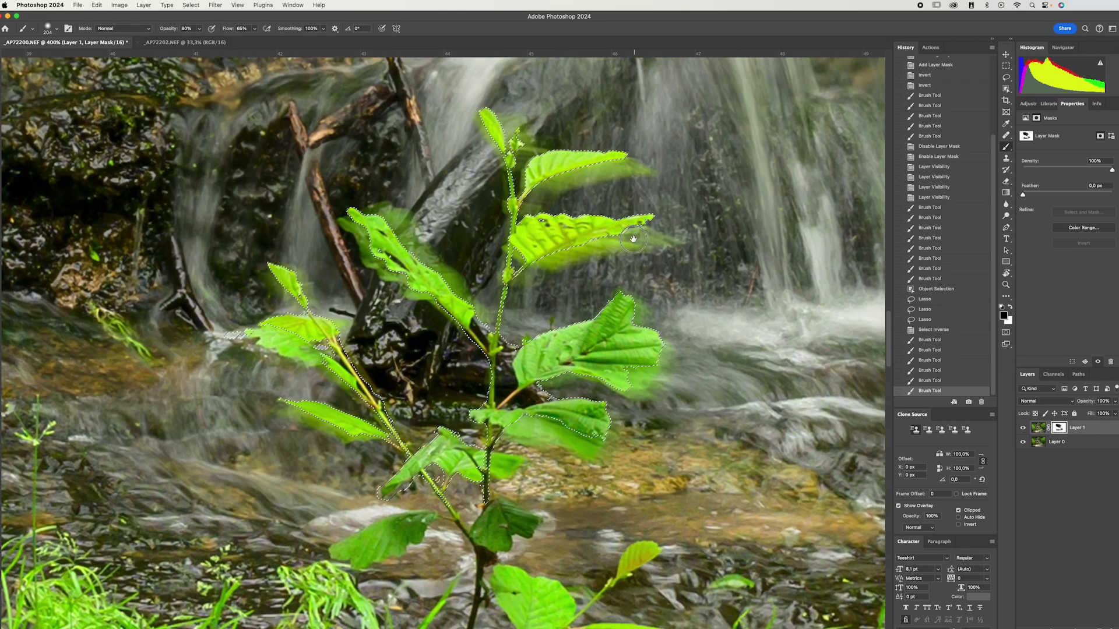
pyautogui.moveTo(651, 265); pyautogui.dragTo(588, 257)
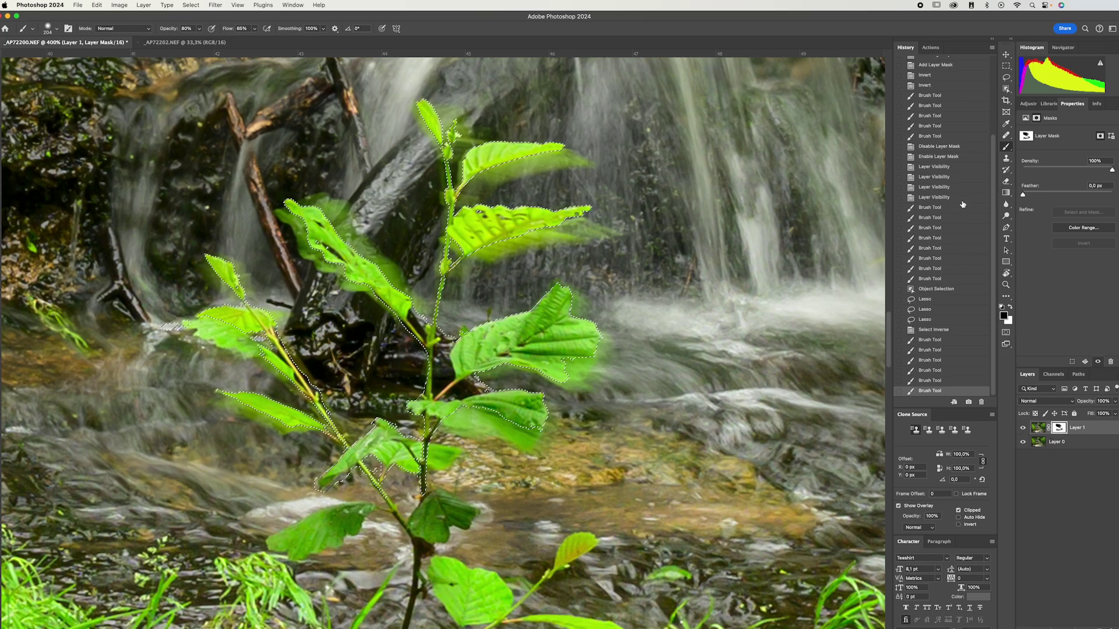
pyautogui.click(1011, 308)
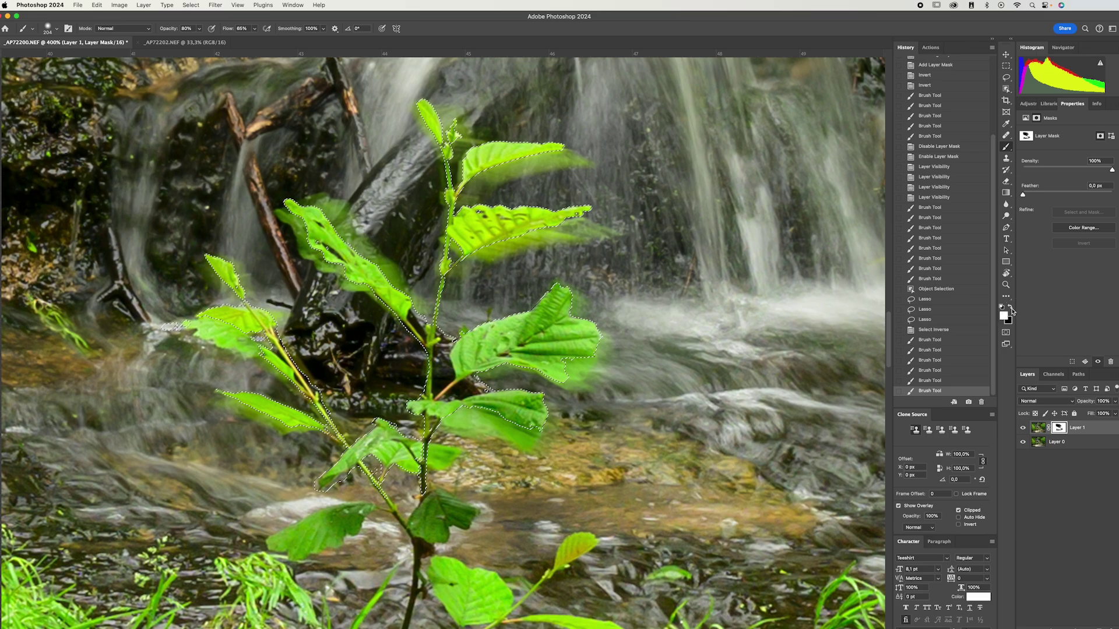
pyautogui.click(255, 30)
pyautogui.moveTo(253, 39); pyautogui.dragTo(269, 39)
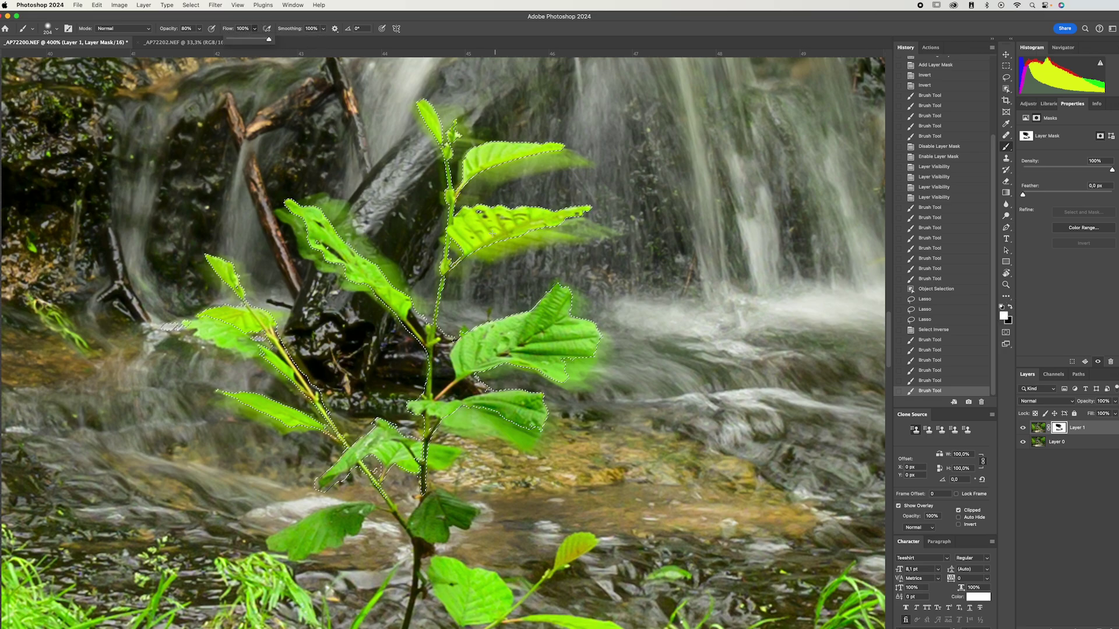
pyautogui.moveTo(604, 243); pyautogui.dragTo(454, 252)
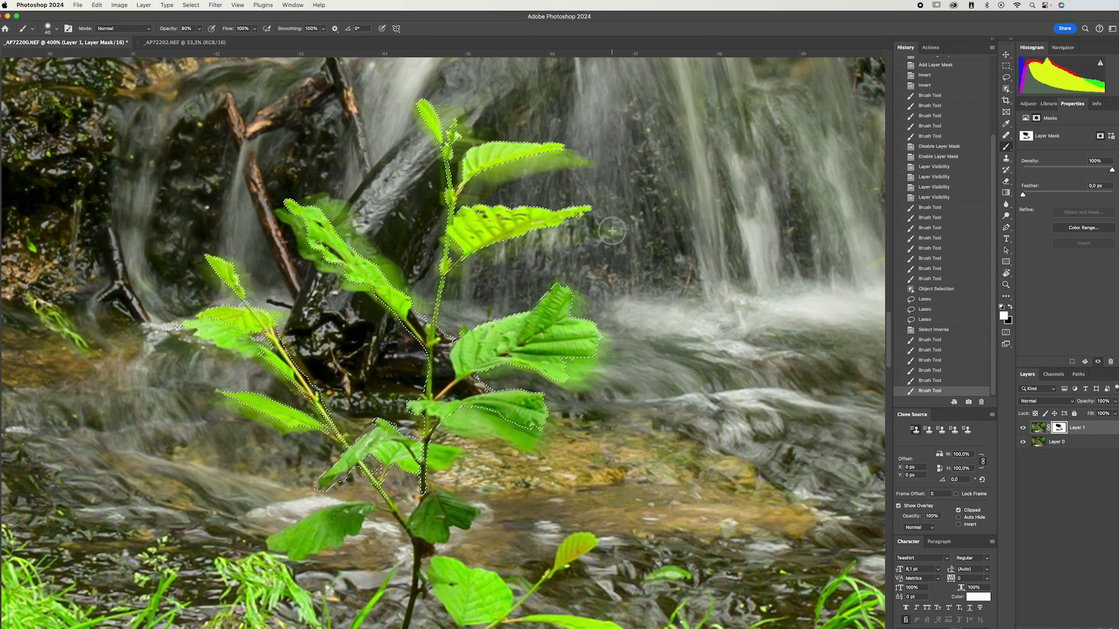
# Paint white on the Layer 1 mask around the plant's large middle-right leaf and along the underside of the leaf below it
pyautogui.moveTo(612, 232); pyautogui.dragTo(621, 338)
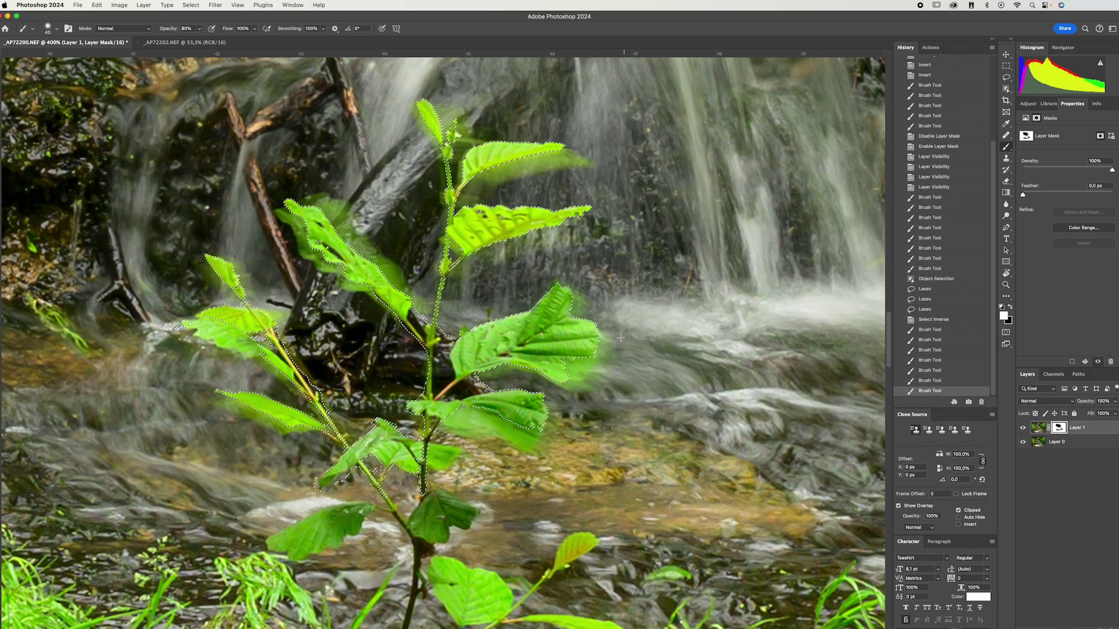
pyautogui.click(585, 313)
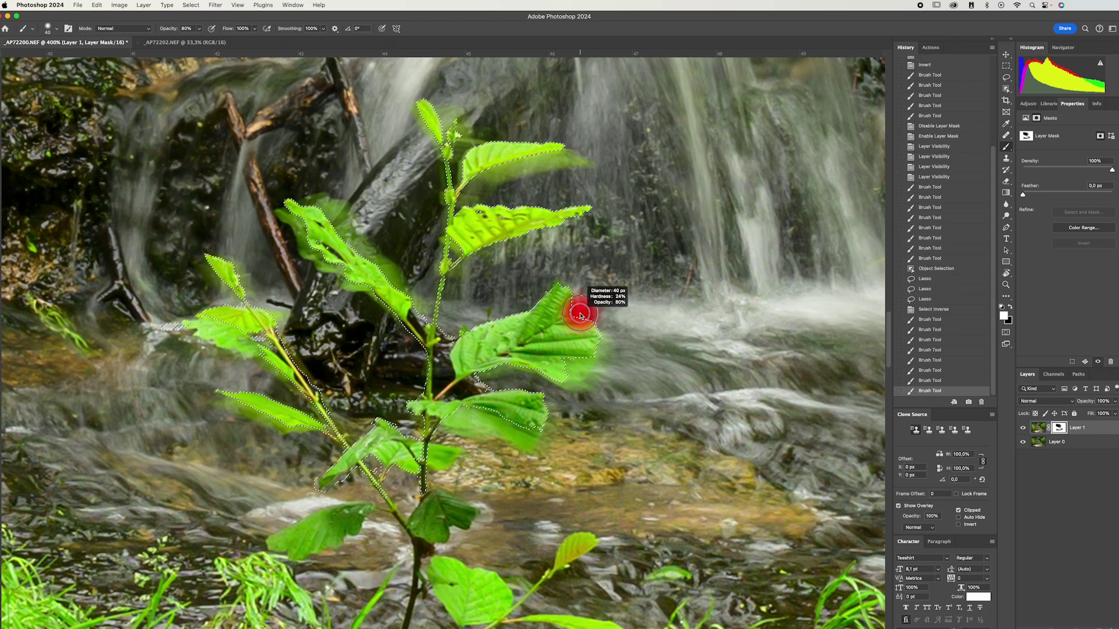
pyautogui.moveTo(562, 312); pyautogui.dragTo(564, 312)
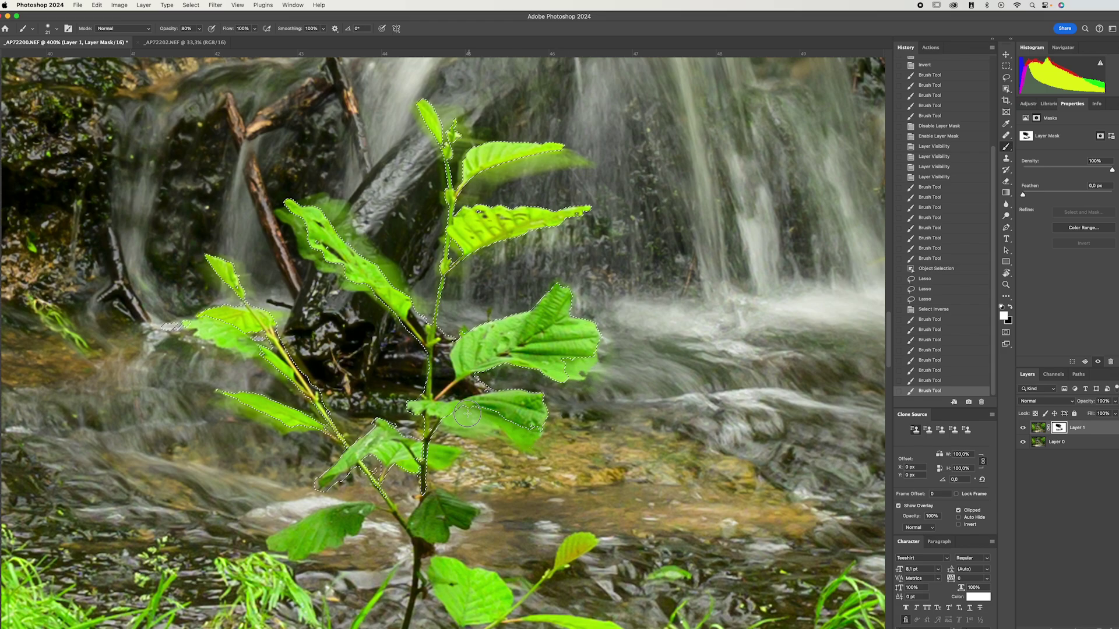
pyautogui.moveTo(490, 433)
pyautogui.mouseDown()
pyautogui.moveTo(340, 385)
pyautogui.moveTo(402, 436)
pyautogui.mouseUp()
# Paint white on the Layer 1 mask around the plant's left-hand leaves, up to the edges of its long upper-left leaf
pyautogui.moveTo(361, 440); pyautogui.dragTo(318, 447)
pyautogui.moveTo(309, 404)
pyautogui.mouseDown()
pyautogui.moveTo(216, 331)
pyautogui.moveTo(265, 341)
pyautogui.mouseUp()
pyautogui.moveTo(233, 295)
pyautogui.mouseDown()
pyautogui.moveTo(216, 282)
pyautogui.moveTo(239, 291)
pyautogui.mouseUp()
pyautogui.moveTo(243, 294); pyautogui.dragTo(256, 307)
pyautogui.press(']')
pyautogui.moveTo(295, 222); pyautogui.dragTo(296, 226)
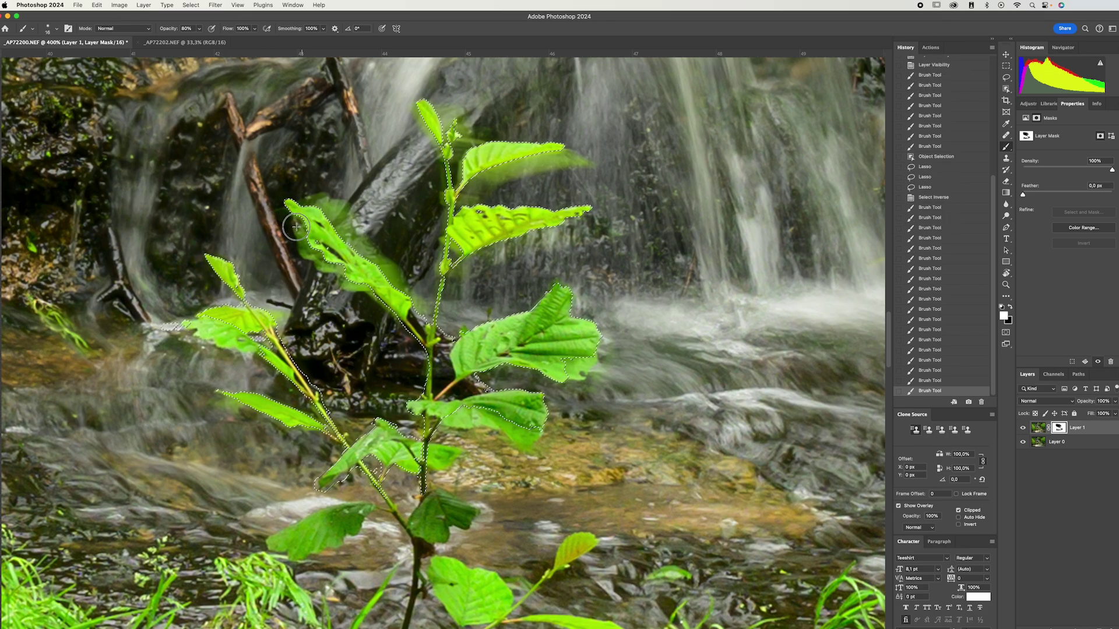
pyautogui.moveTo(369, 291); pyautogui.dragTo(378, 273)
# Paint white on the Layer 1 mask with a larger brush around the upper stem, the tip leaf and the highest right-hand leaf
pyautogui.press(']')
pyautogui.press(']')
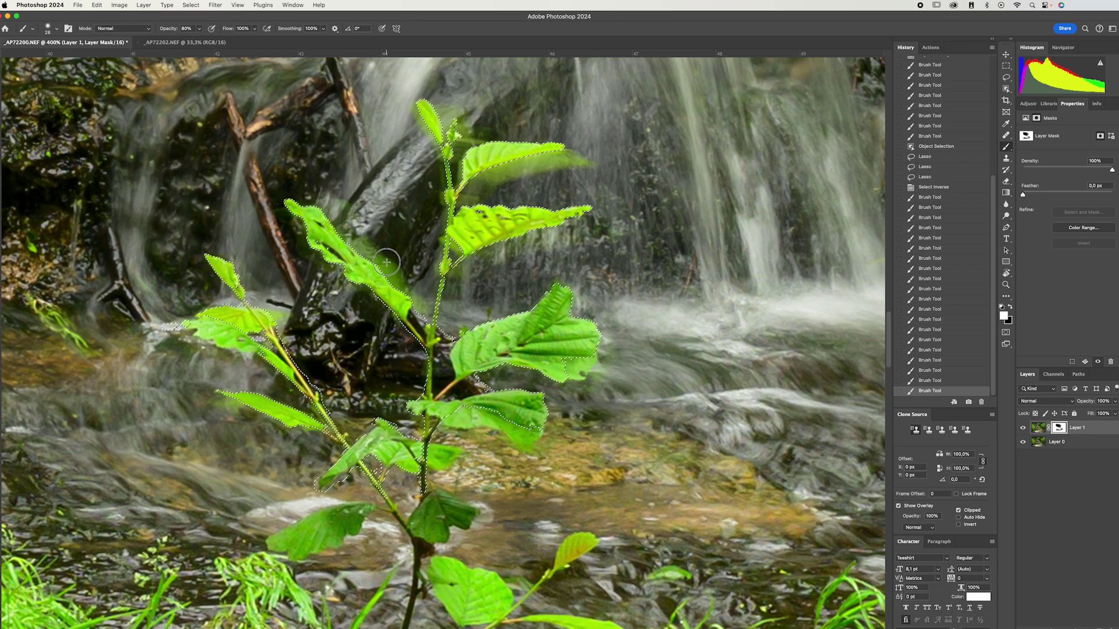
pyautogui.moveTo(433, 155); pyautogui.dragTo(446, 170)
pyautogui.moveTo(446, 171); pyautogui.dragTo(452, 178)
pyautogui.moveTo(454, 179); pyautogui.dragTo(457, 182)
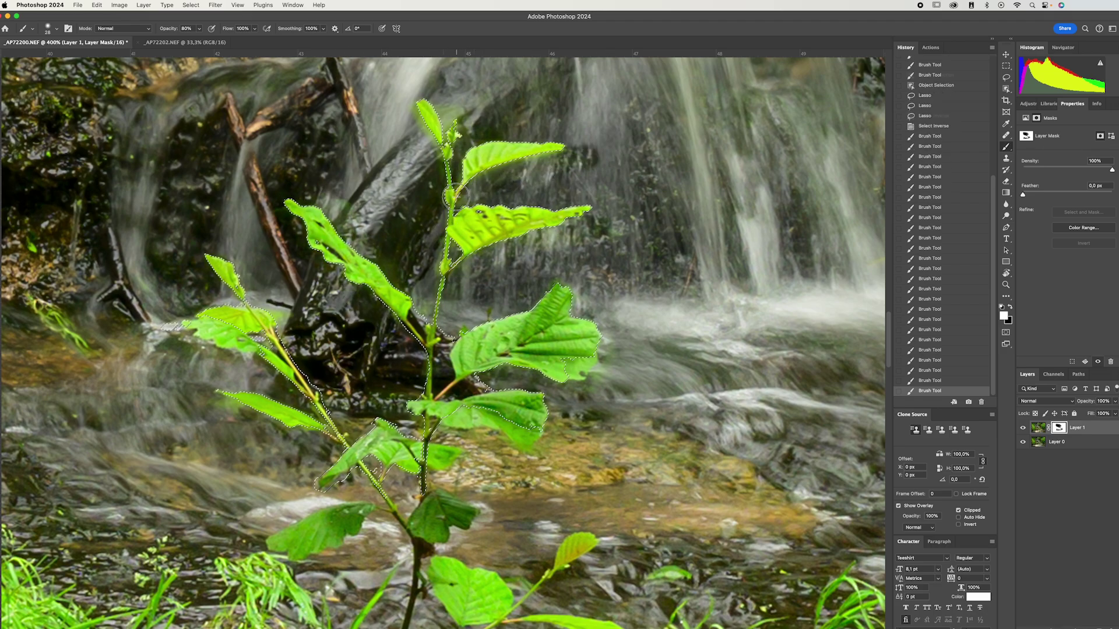
pyautogui.click(455, 113)
pyautogui.click(445, 110)
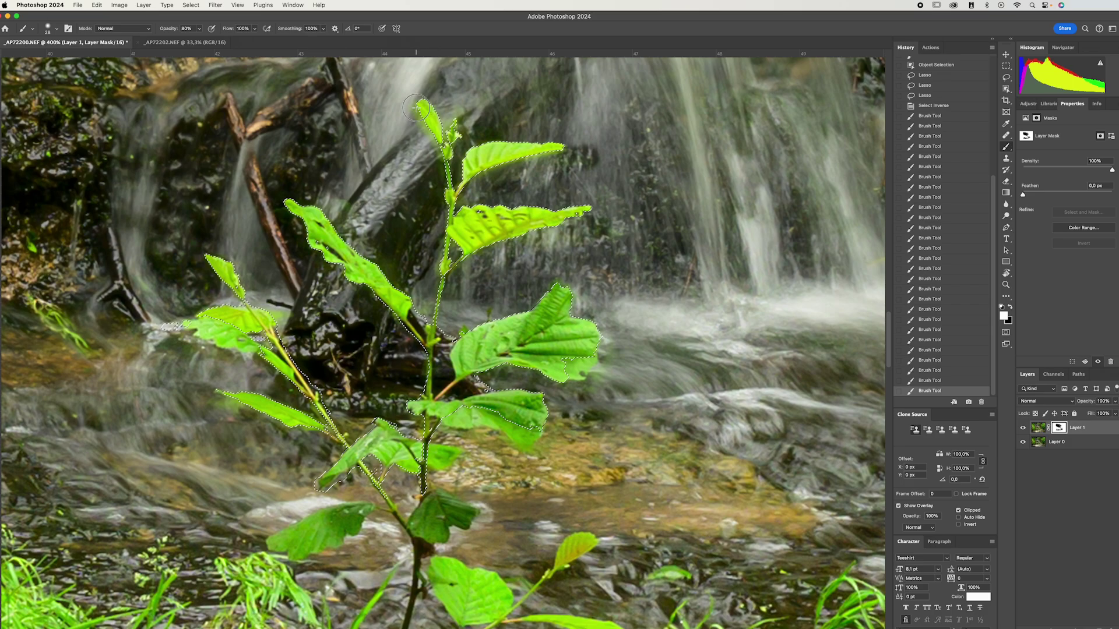
pyautogui.moveTo(446, 183); pyautogui.dragTo(454, 170)
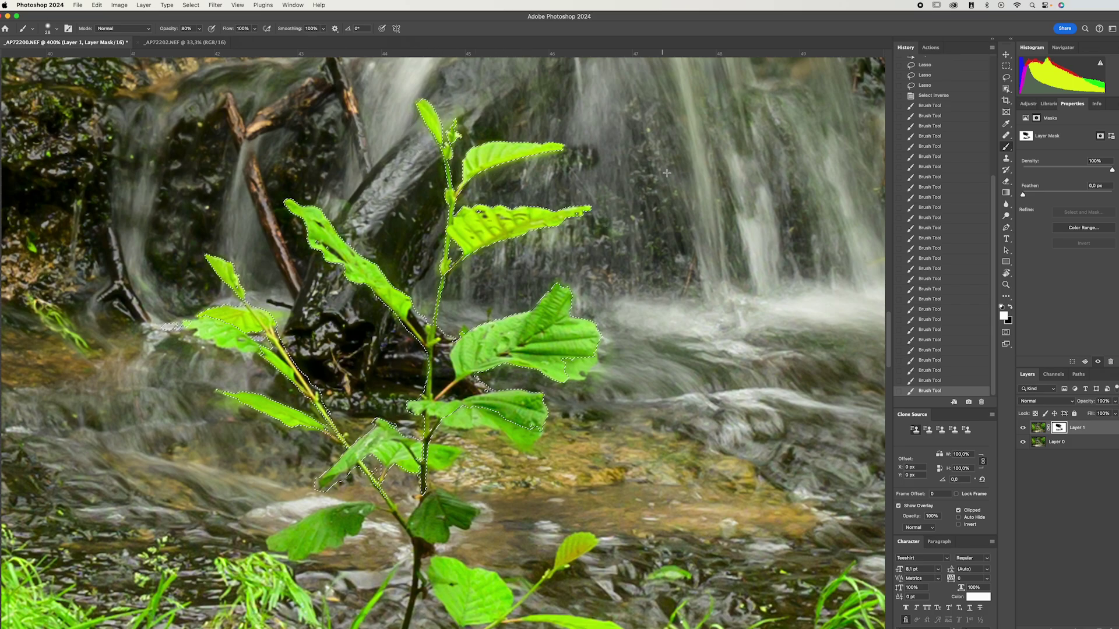
pyautogui.press('super+minus')
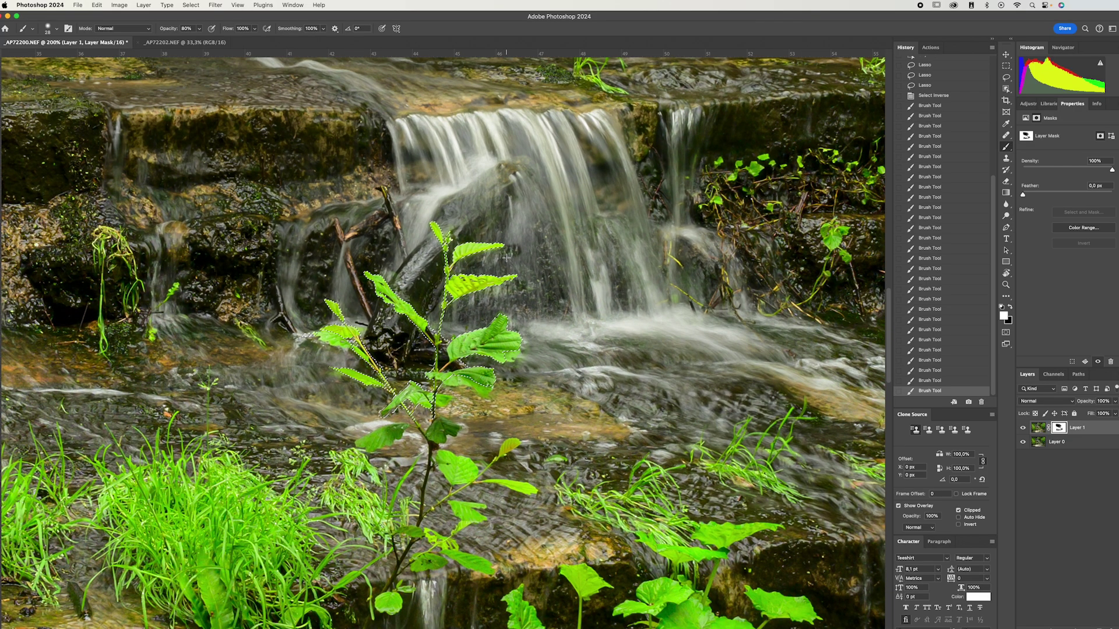
pyautogui.press('super+plus')
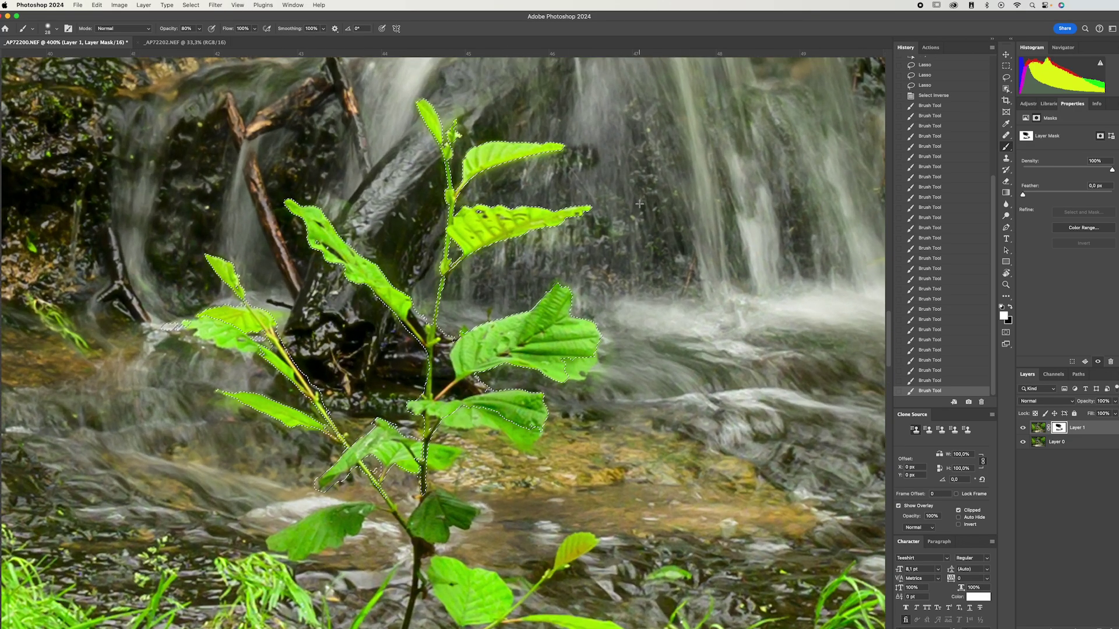
pyautogui.scroll(3, 641, 251)
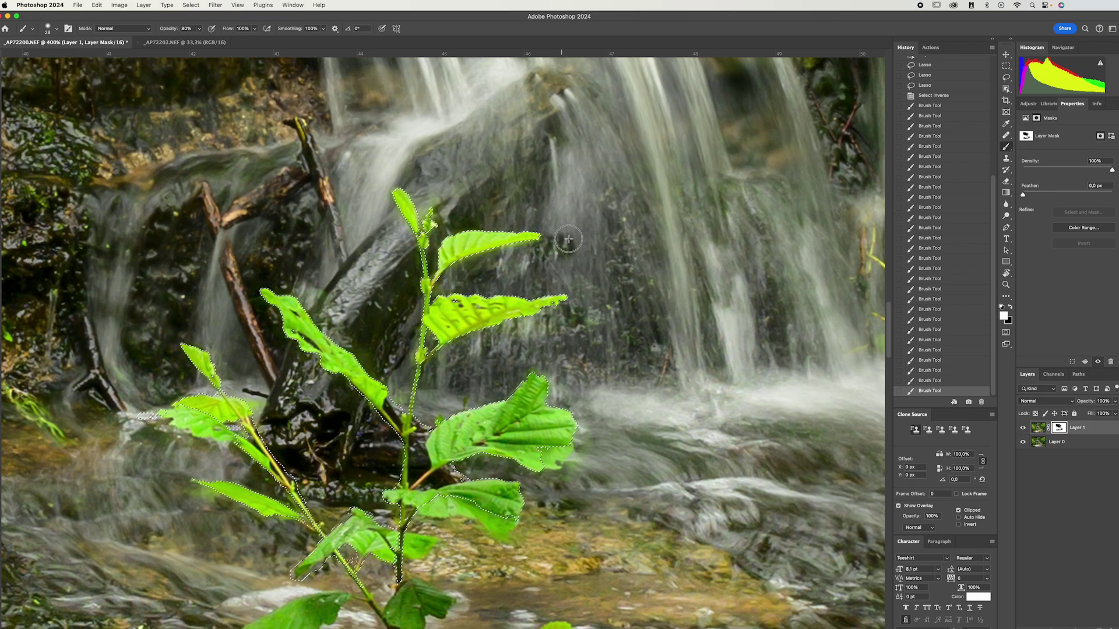
pyautogui.click(520, 252)
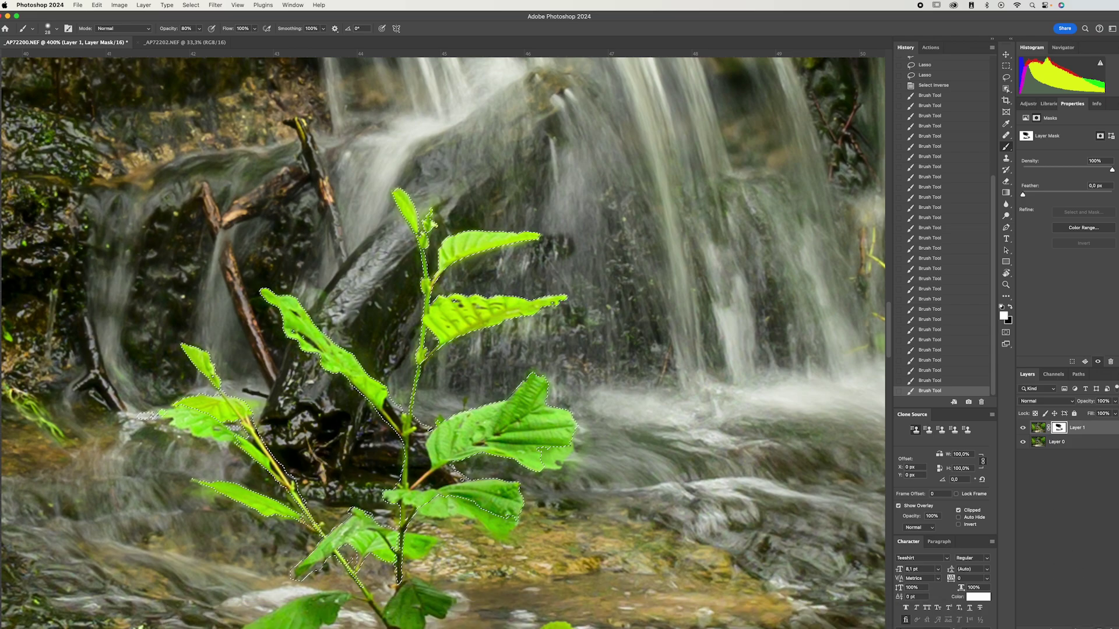
# Add an empty layer above Layer 1 and set the Healing Brush to sample Current & Below
pyautogui.press('super+shift+alt+n')
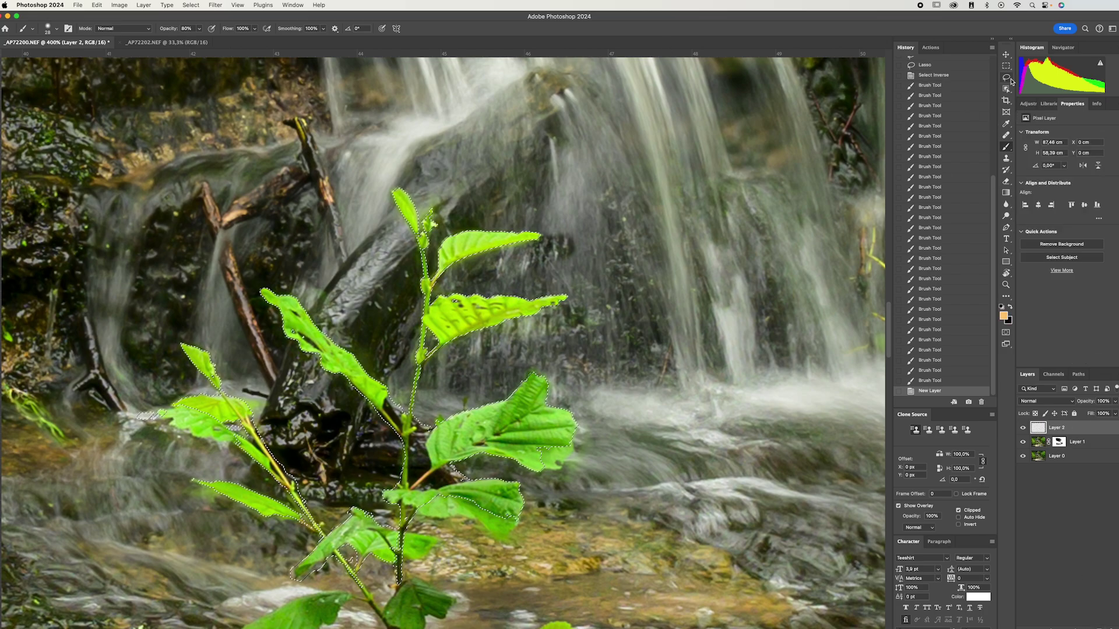
pyautogui.click(1006, 137)
pyautogui.click(342, 28)
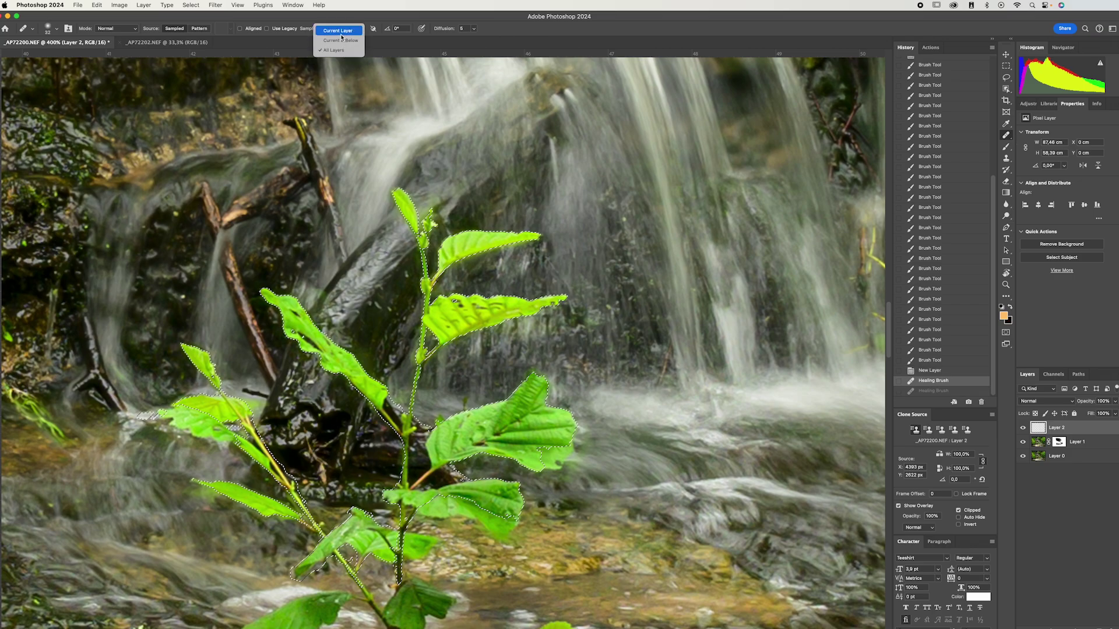
pyautogui.click(343, 41)
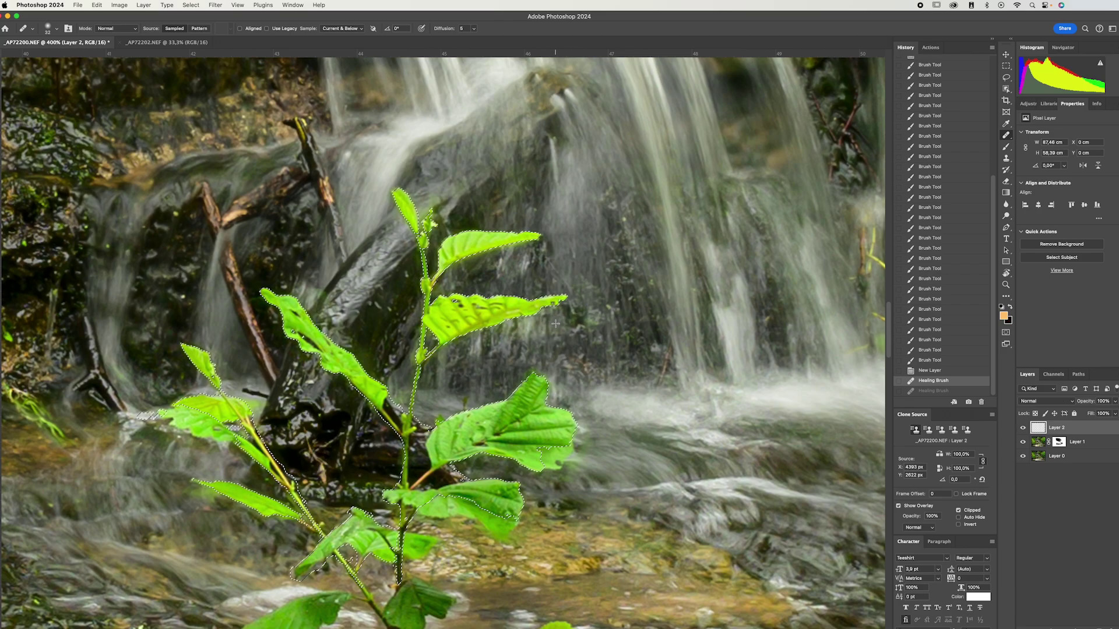
# Heal the leftover blur beneath the plant's second upper-right leaf on Layer 2, sampling the nearby dark rock and water
pyautogui.keyDown('alt'); pyautogui.click(575, 323); pyautogui.keyUp('alt')
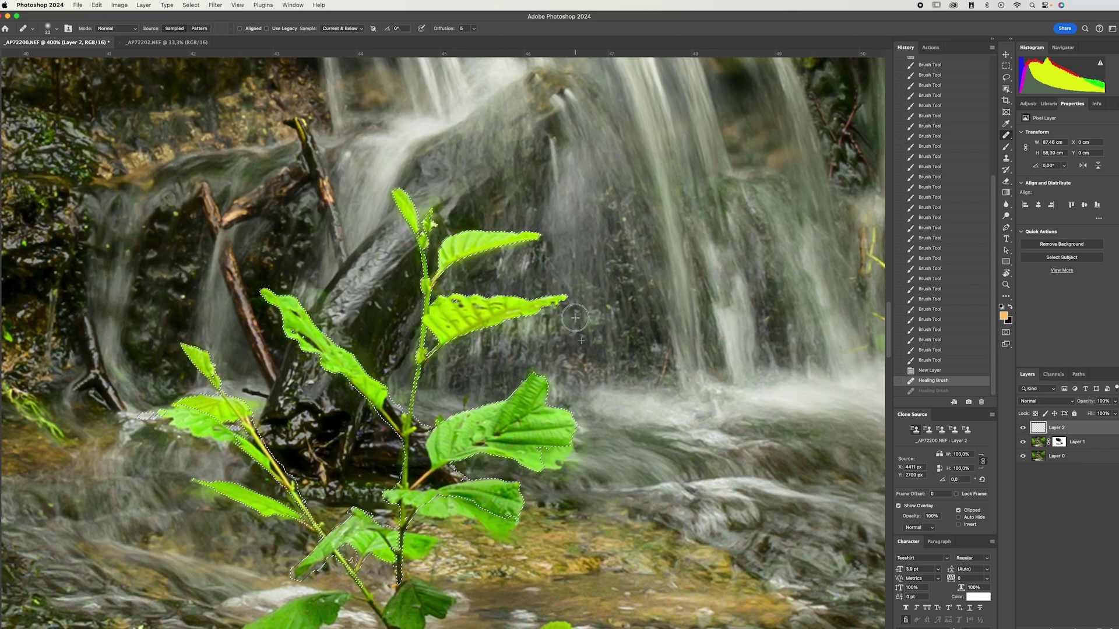
pyautogui.click(575, 328)
pyautogui.keyDown('alt'); pyautogui.click(554, 322); pyautogui.keyUp('alt')
pyautogui.click(547, 322)
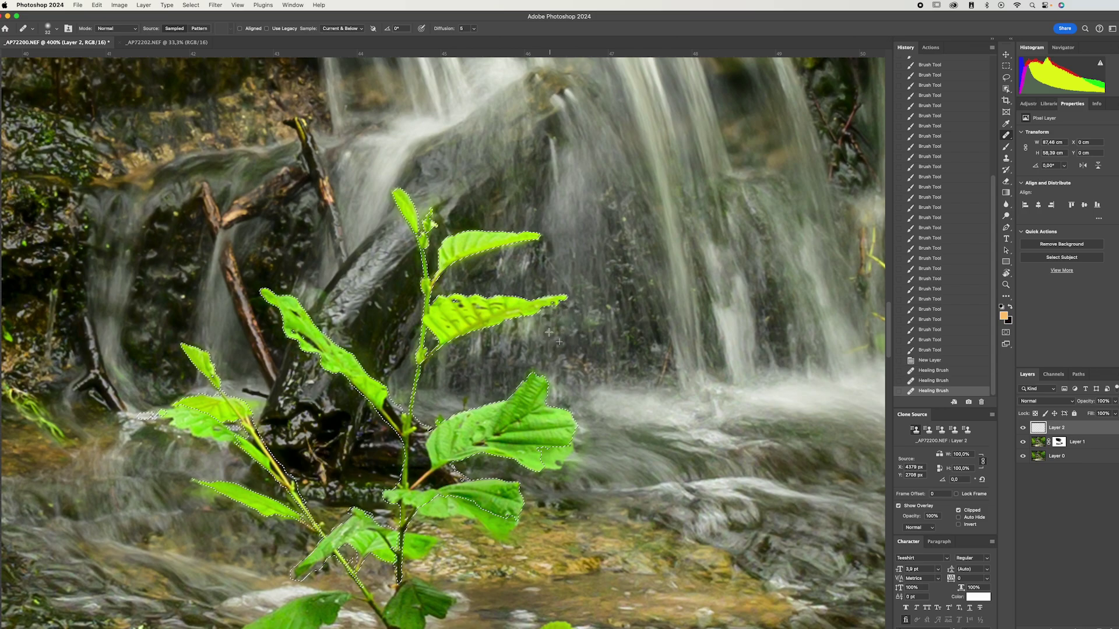
pyautogui.click(516, 332)
pyautogui.keyDown('alt'); pyautogui.click(580, 331); pyautogui.keyUp('alt')
pyautogui.click(516, 350)
pyautogui.click(528, 320)
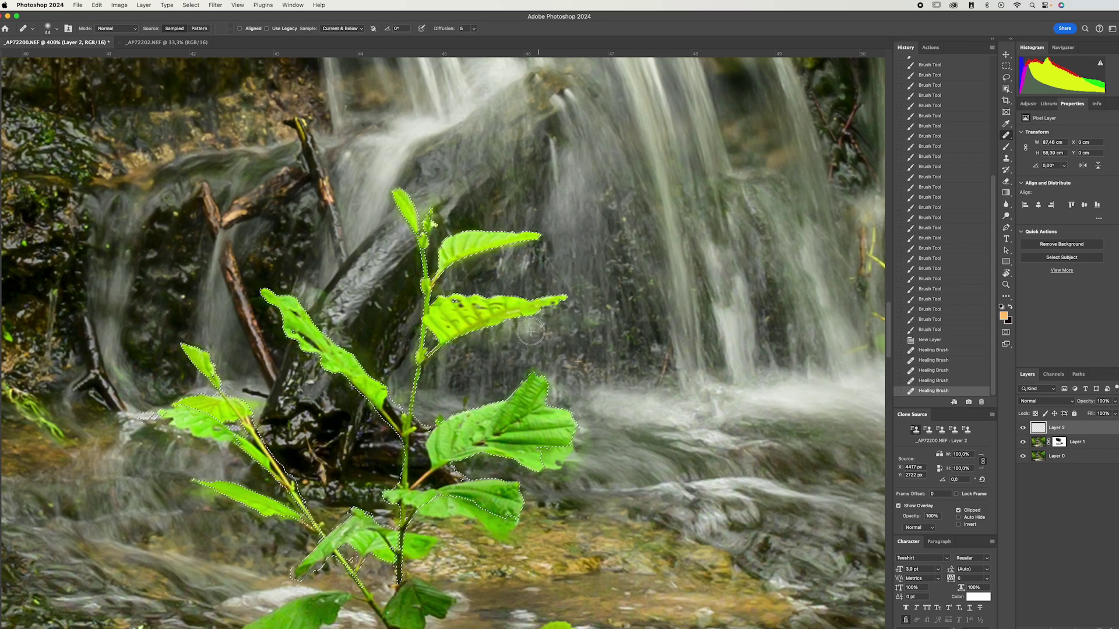
# Try healing the area beneath the highest right-hand leaf from a waterfall sample, and undo both strokes
pyautogui.keyDown('alt'); pyautogui.click(574, 262); pyautogui.keyUp('alt')
pyautogui.click(527, 256)
pyautogui.click(507, 257)
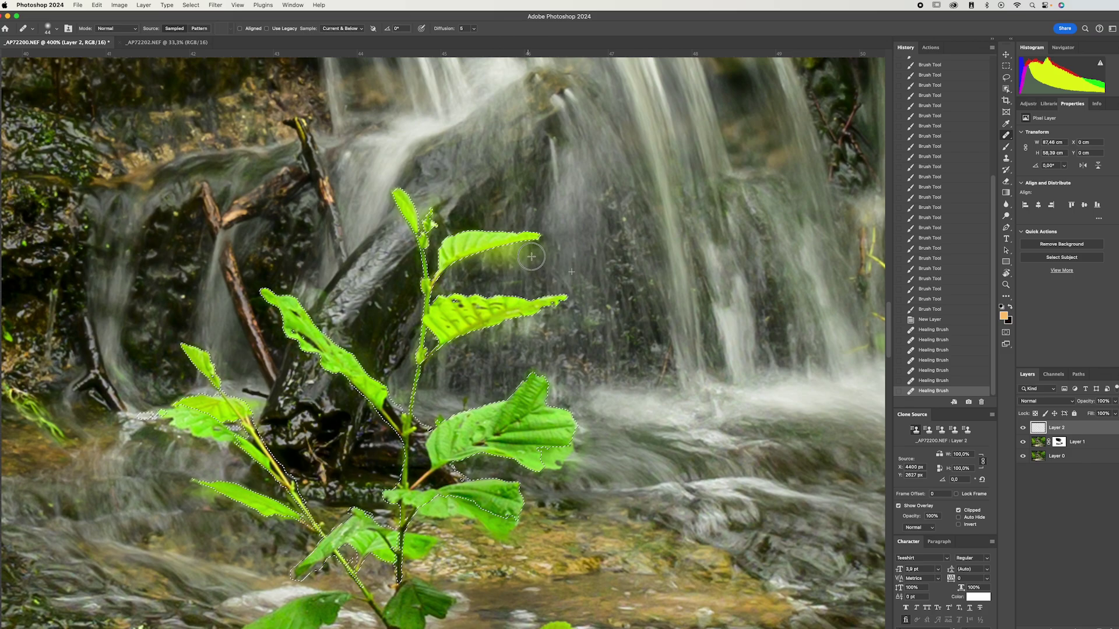
pyautogui.press('super+z')
pyautogui.press('super+z')
# Heal the area beneath the highest right-hand leaf from a closer sample, and a spot beside the long upper-left leaf
pyautogui.keyDown('alt'); pyautogui.click(553, 255); pyautogui.keyUp('alt')
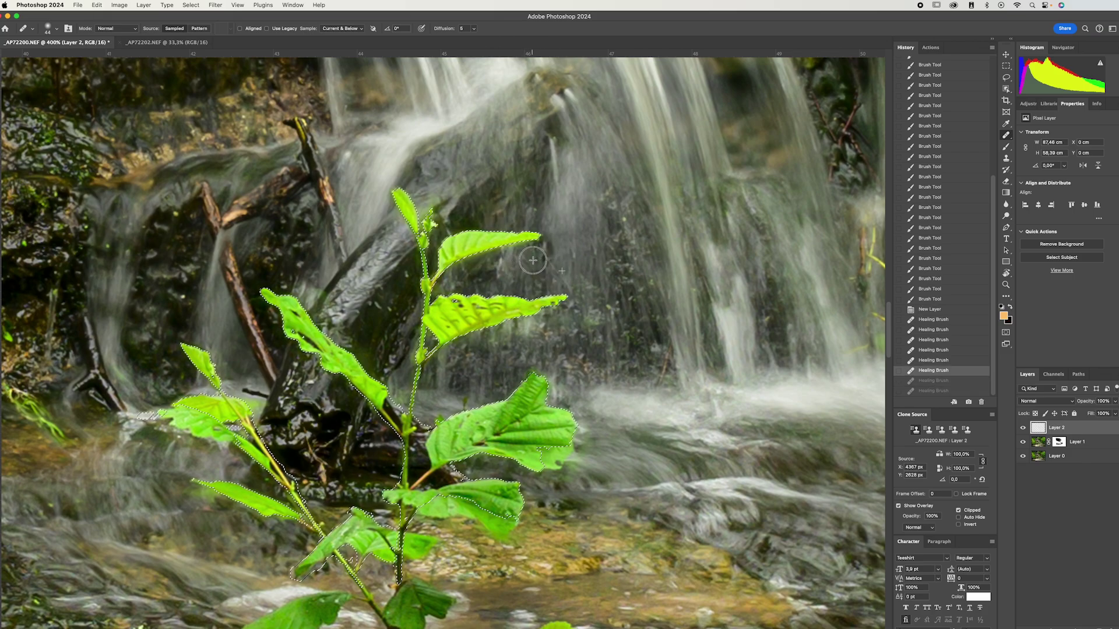
pyautogui.click(516, 273)
pyautogui.moveTo(492, 268); pyautogui.dragTo(492, 275)
pyautogui.click(501, 261)
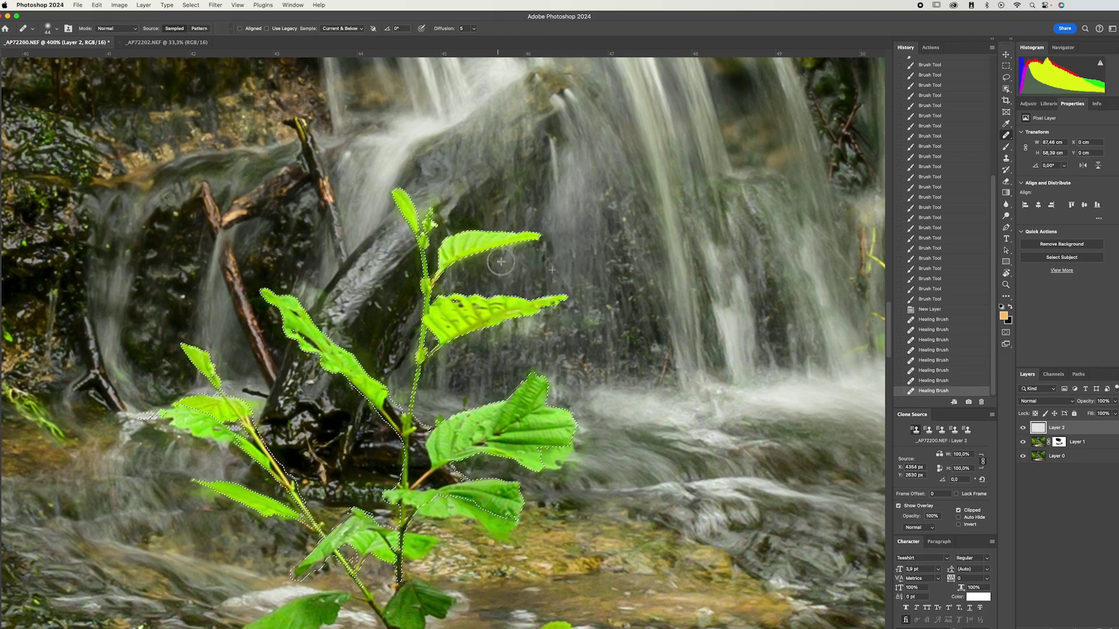
pyautogui.keyDown('alt'); pyautogui.click(376, 350); pyautogui.keyUp('alt')
pyautogui.click(396, 365)
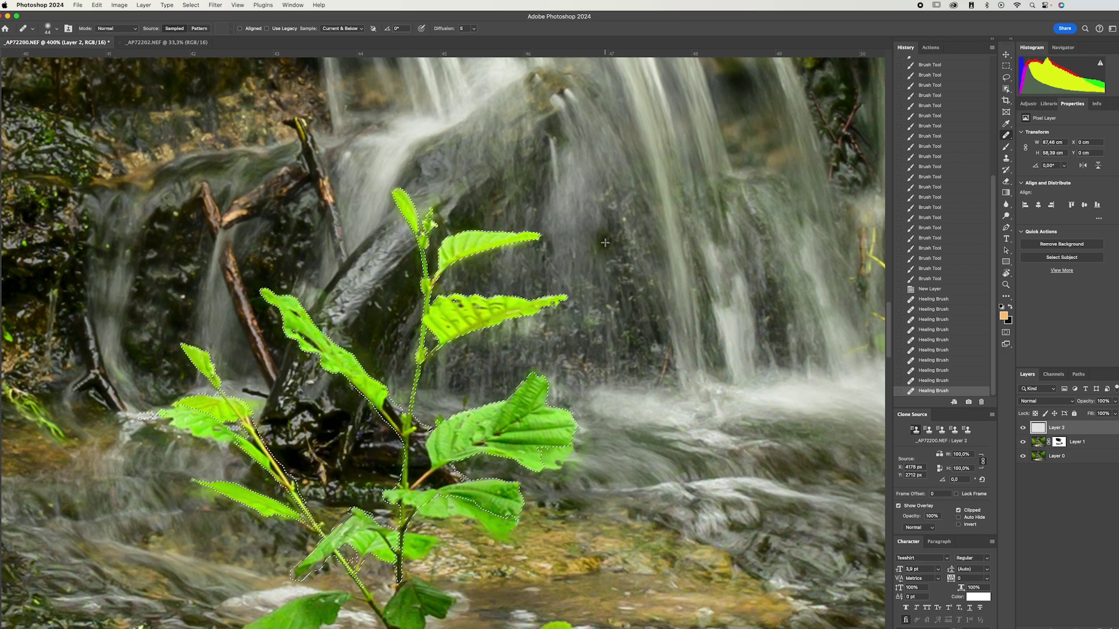
# Lock Layer 2 and clear the plant selection
pyautogui.press('super+plus')
pyautogui.press('super+plus')
pyautogui.press('super+minus')
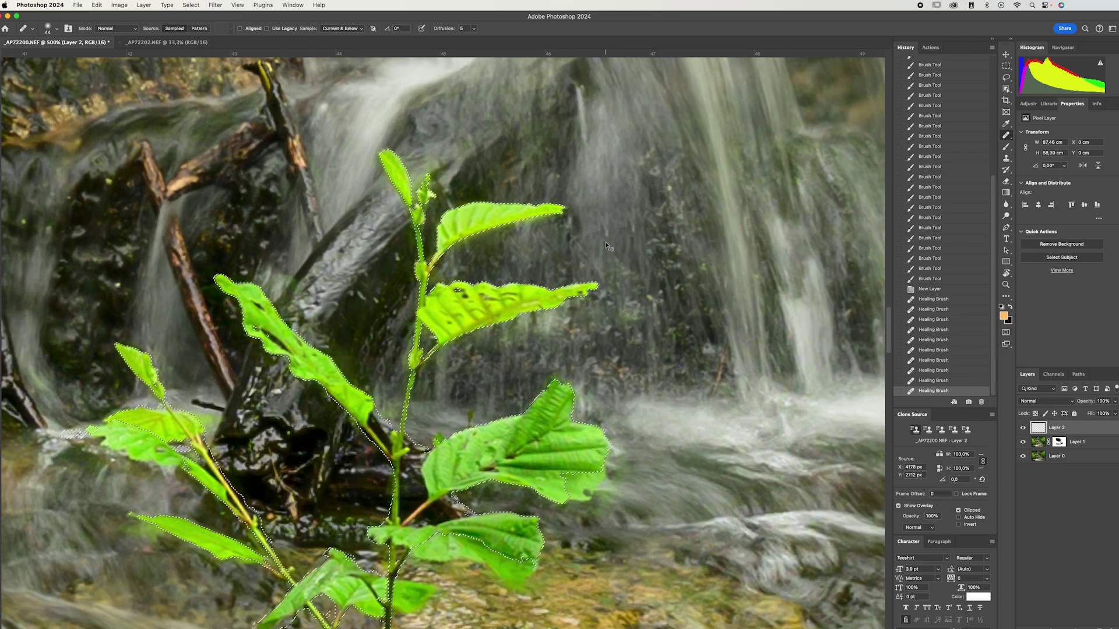
pyautogui.press('super+slash')
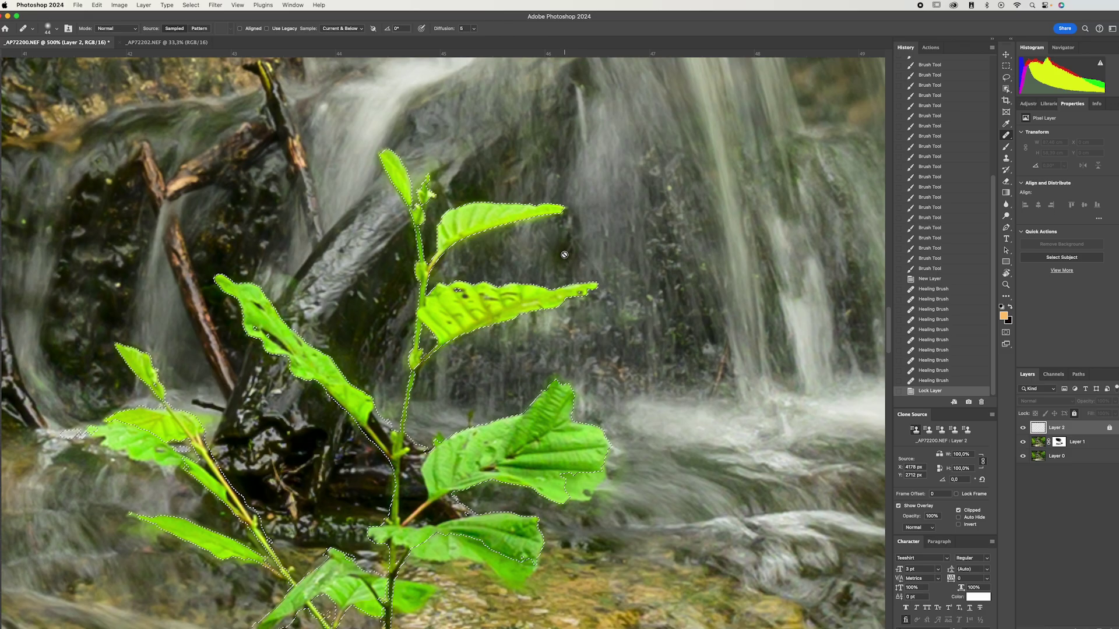
pyautogui.press('super+minus')
pyautogui.press('super+minus')
pyautogui.press('super+minus')
pyautogui.press('super+minus')
pyautogui.press('super+minus')
pyautogui.press('super+minus')
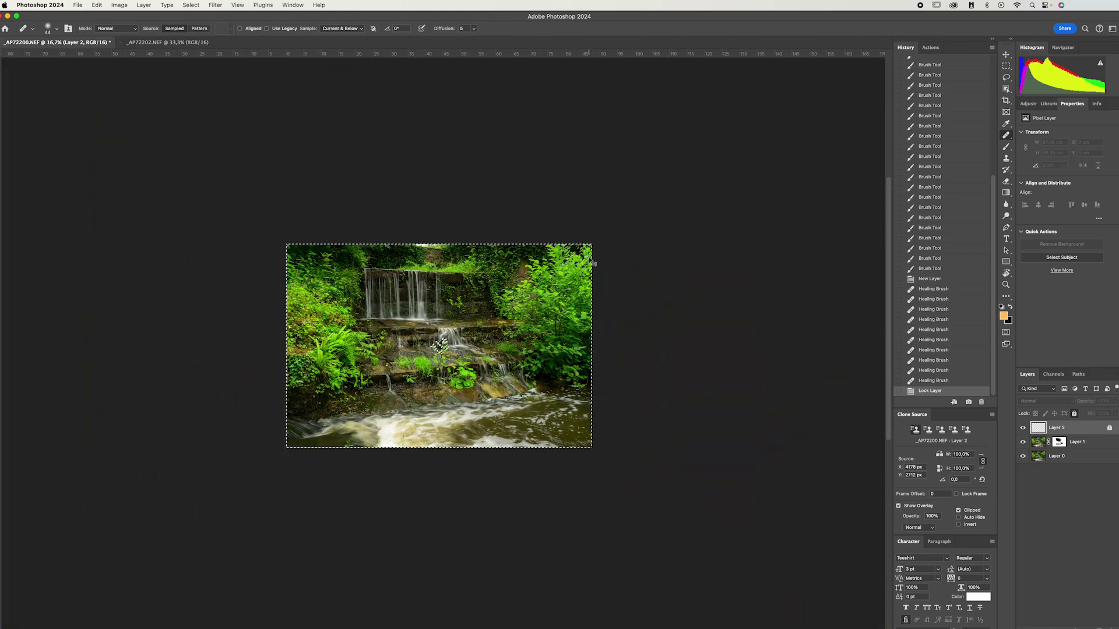
pyautogui.press('super+plus')
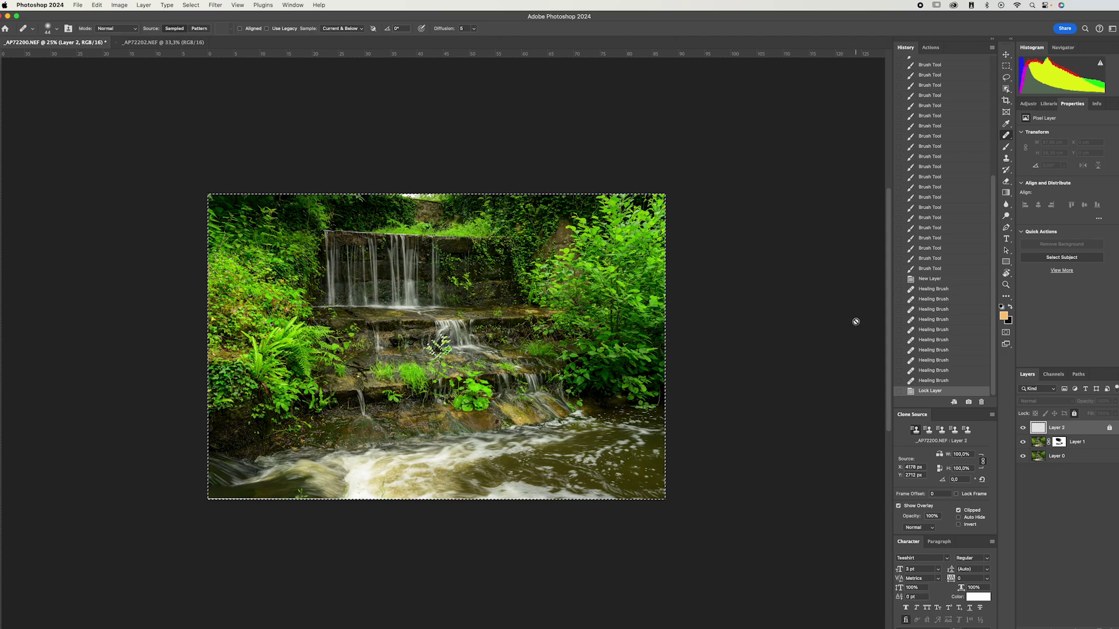
pyautogui.press('super+d')
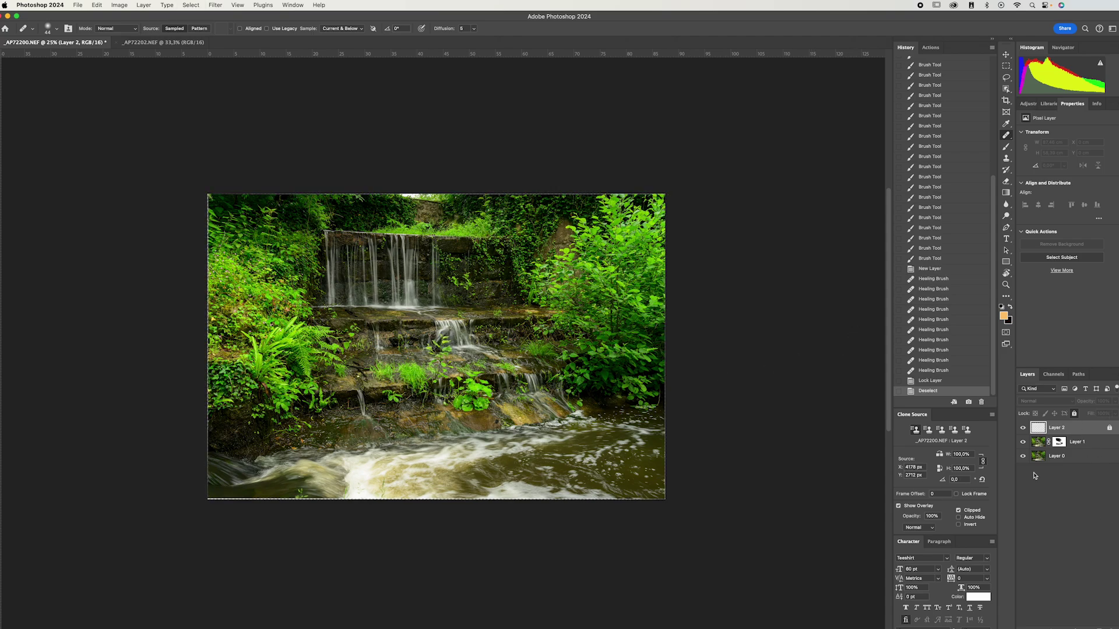
# Compare the image with Layer 2 and Layer 1 each hidden and shown to check the retouching around the plant
pyautogui.click(1022, 429)
pyautogui.click(1022, 429)
pyautogui.click(1023, 429)
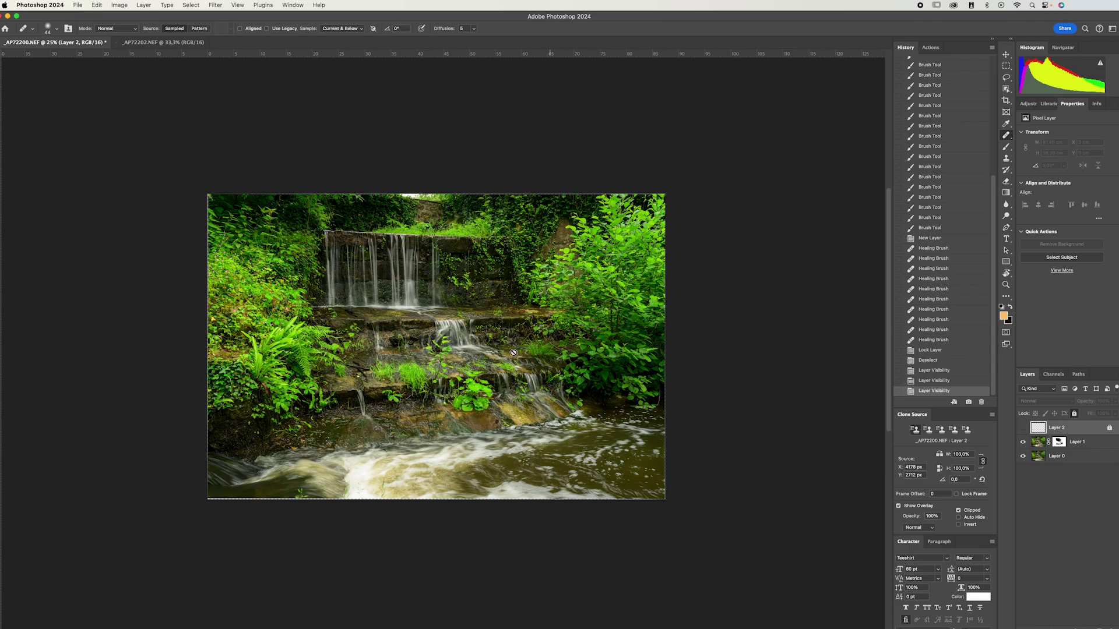
pyautogui.press('super+equal')
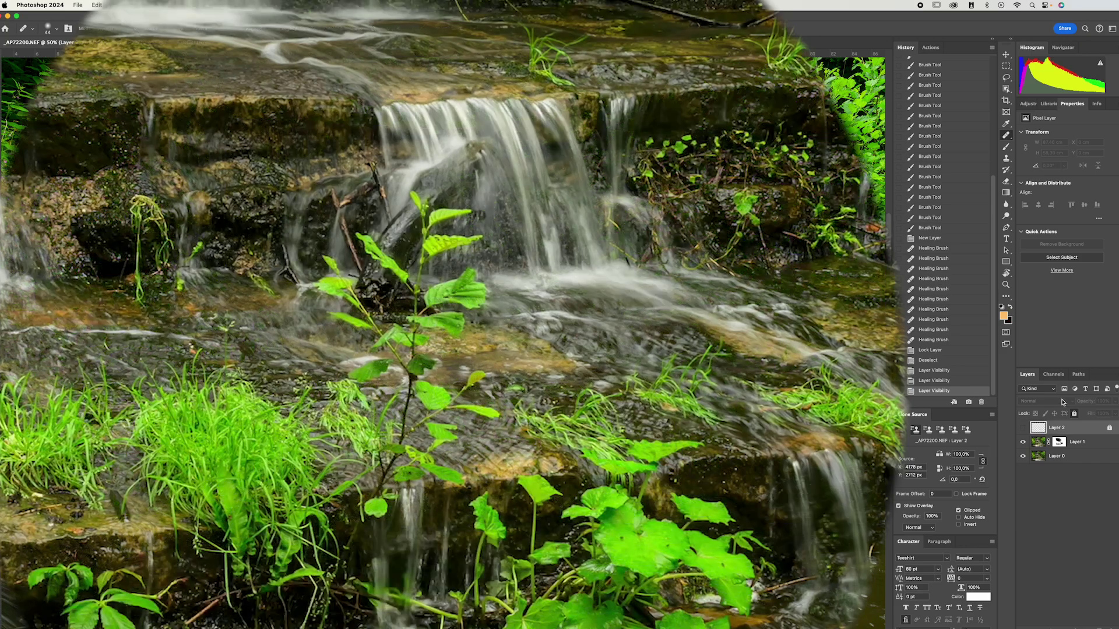
pyautogui.click(1023, 429)
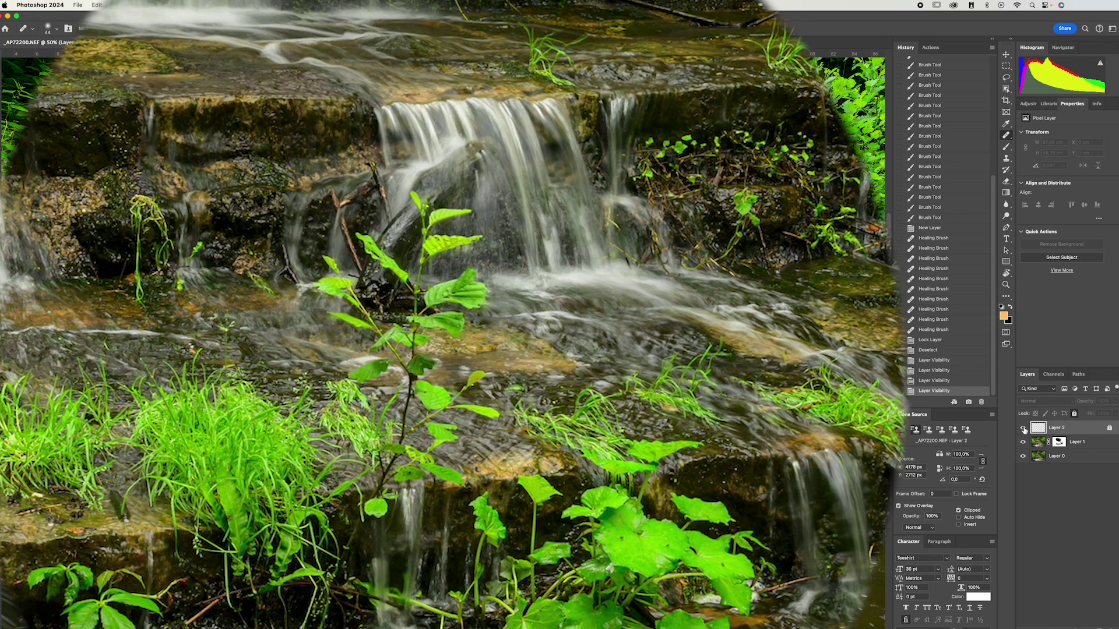
pyautogui.click(1023, 443)
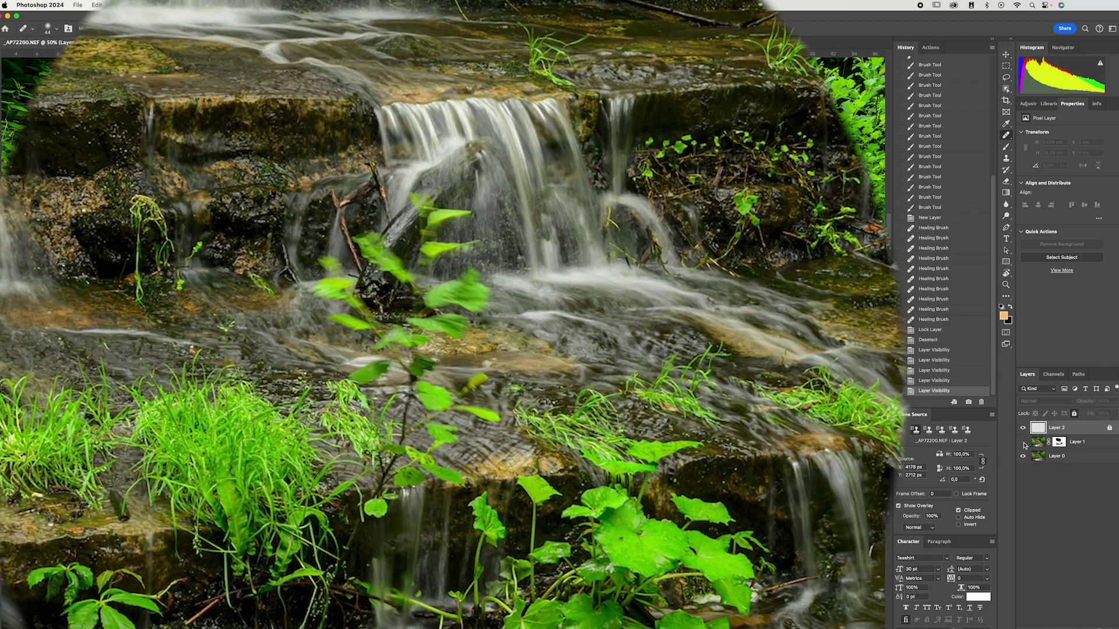
pyautogui.click(1023, 443)
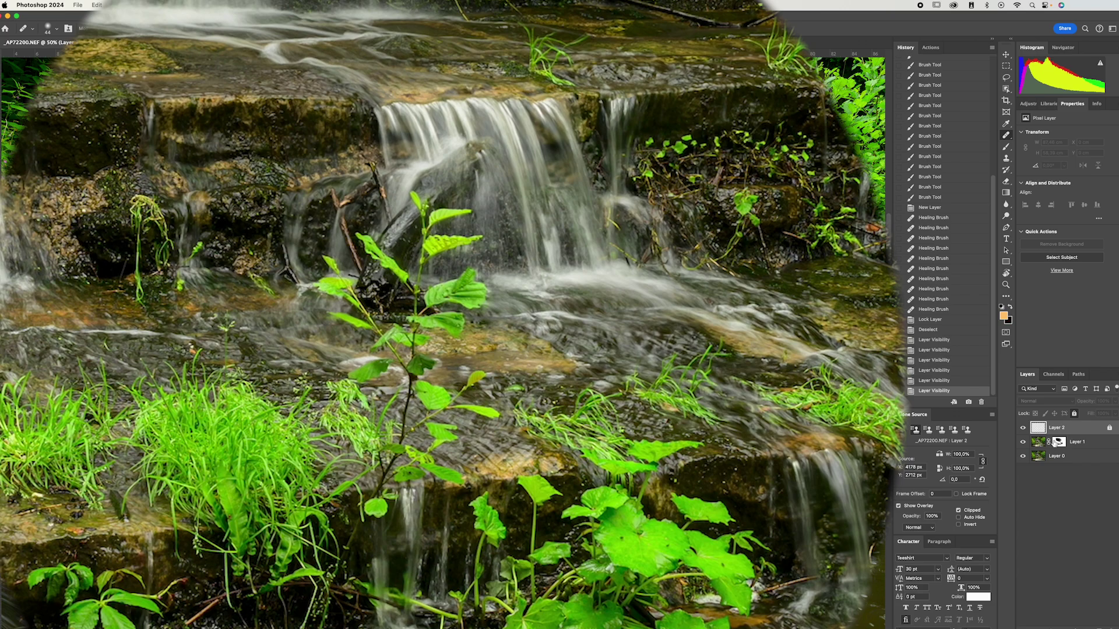
# Disable and re-enable the Layer 1 mask repeatedly to compare the middle cascade with and without the blend
pyautogui.keyDown('shift'); pyautogui.click(1055, 443); pyautogui.keyUp('shift')
pyautogui.keyDown('shift'); pyautogui.click(1055, 443); pyautogui.keyUp('shift')
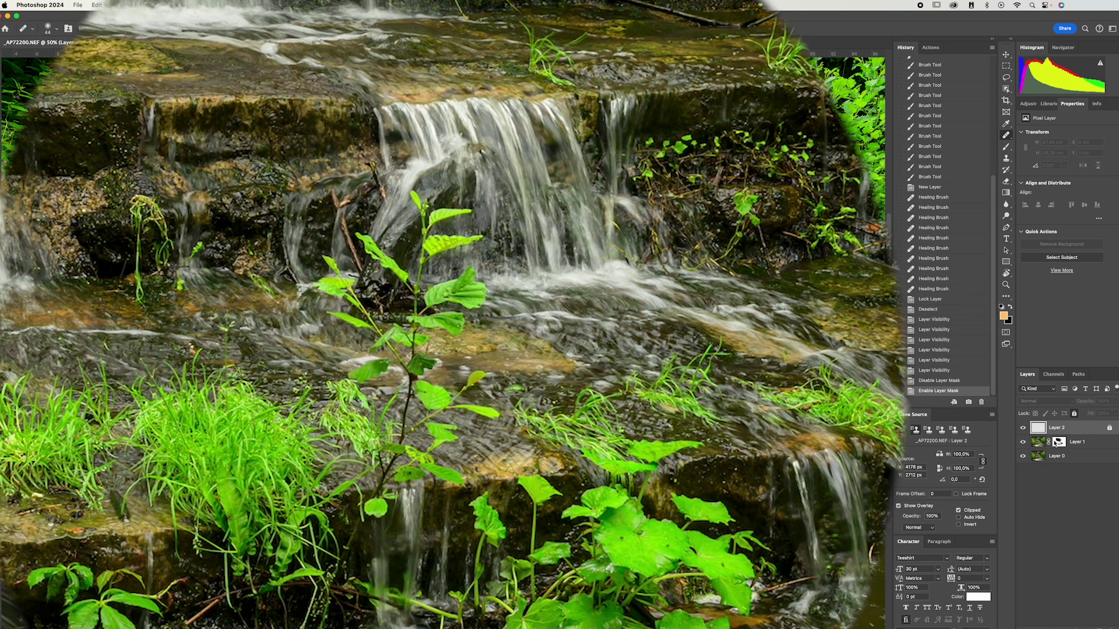
pyautogui.keyDown('shift'); pyautogui.click(1055, 443); pyautogui.keyUp('shift')
pyautogui.keyDown('shift'); pyautogui.click(1055, 443); pyautogui.keyUp('shift')
pyautogui.keyDown('shift'); pyautogui.click(1055, 443); pyautogui.keyUp('shift')
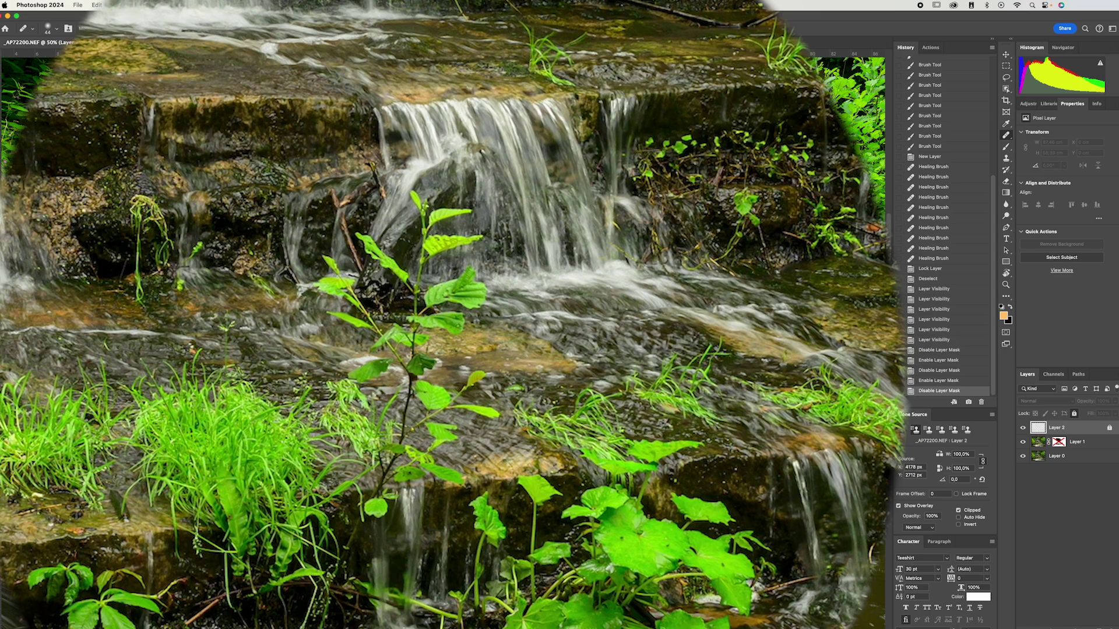
pyautogui.keyDown('shift'); pyautogui.click(1055, 443); pyautogui.keyUp('shift')
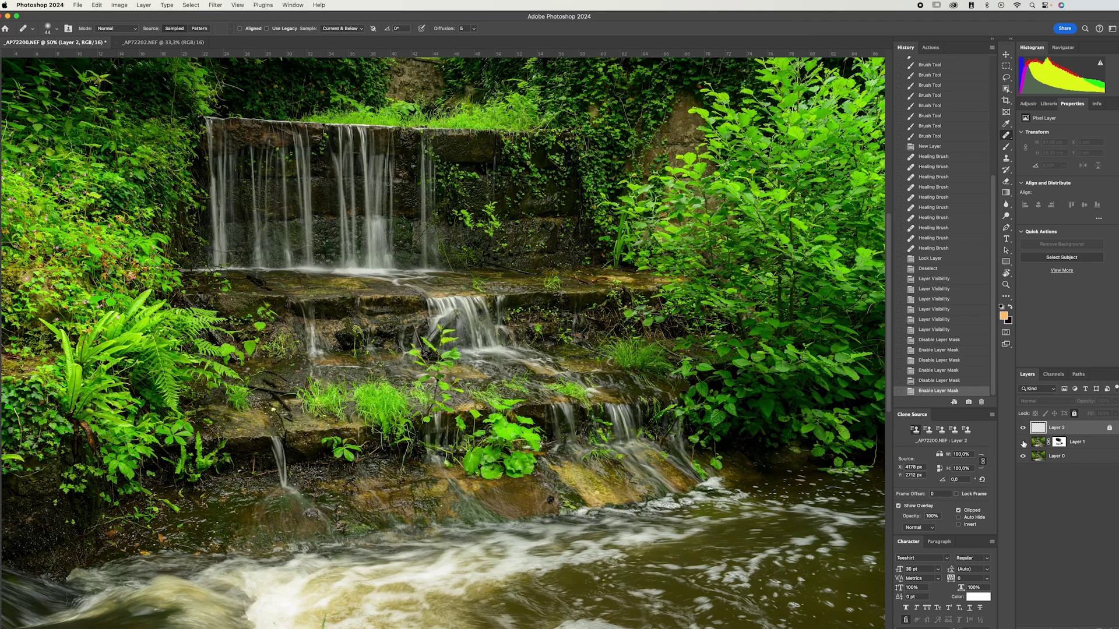
# Compare the whole picture with Layer 1 hidden and shown and with its mask disabled, finishing with the mask selected
pyautogui.click(1023, 443)
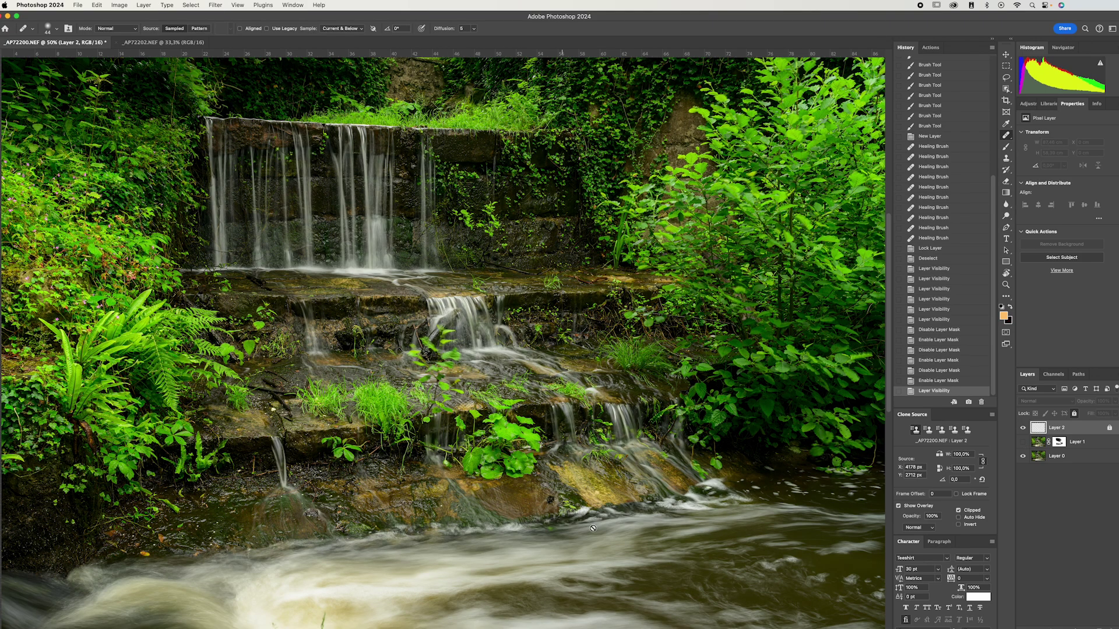
pyautogui.click(1023, 442)
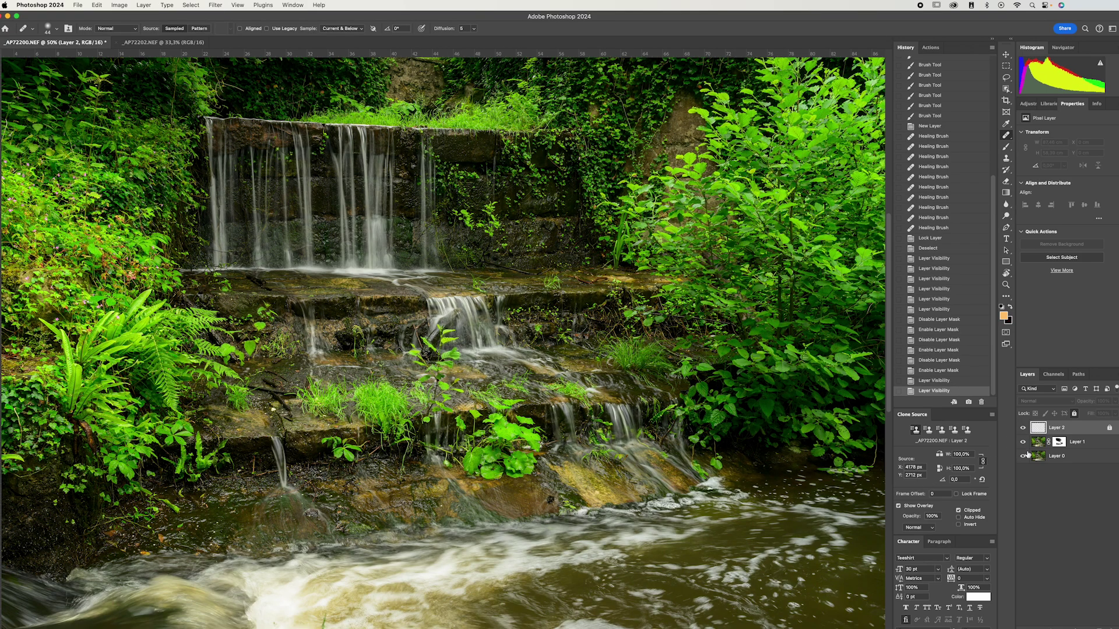
pyautogui.keyDown('shift'); pyautogui.click(1058, 443); pyautogui.keyUp('shift')
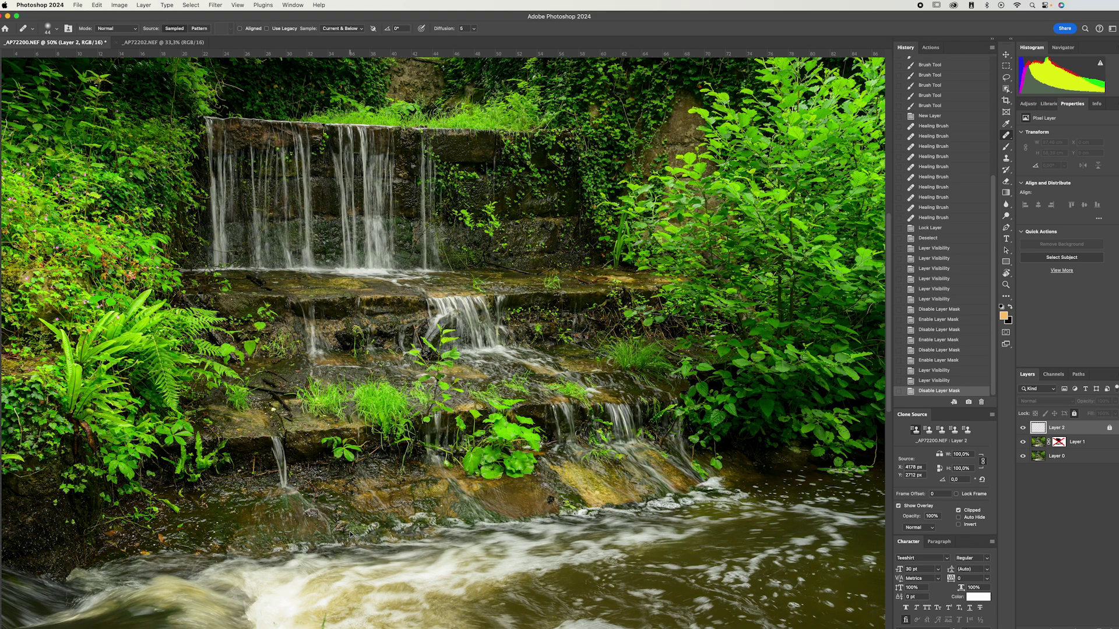
pyautogui.press('super+minus')
pyautogui.press('super+minus')
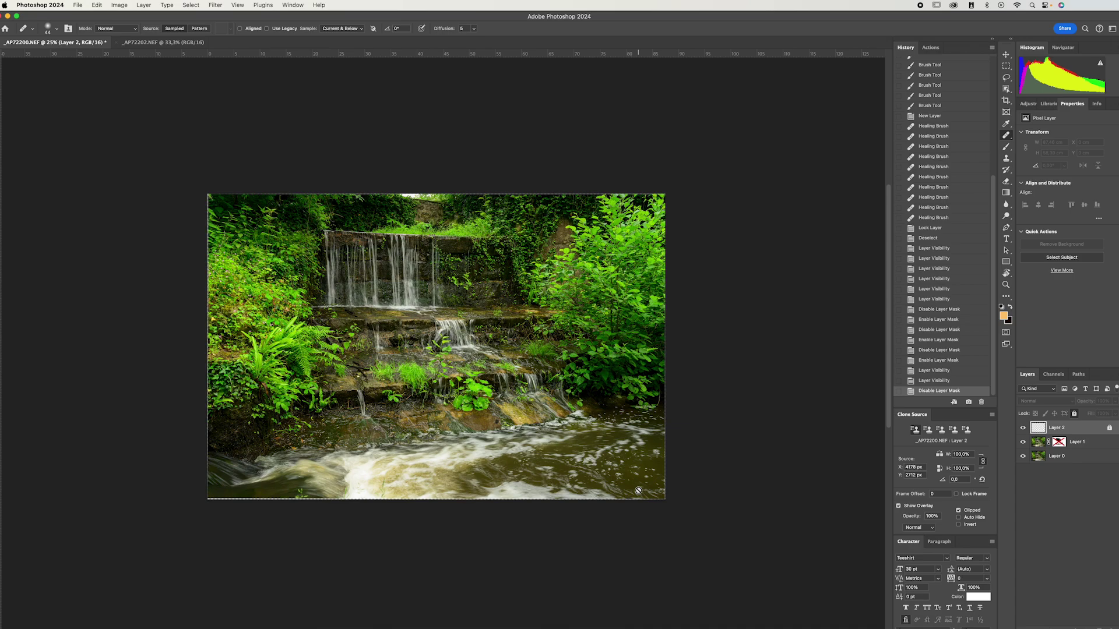
pyautogui.click(1059, 444)
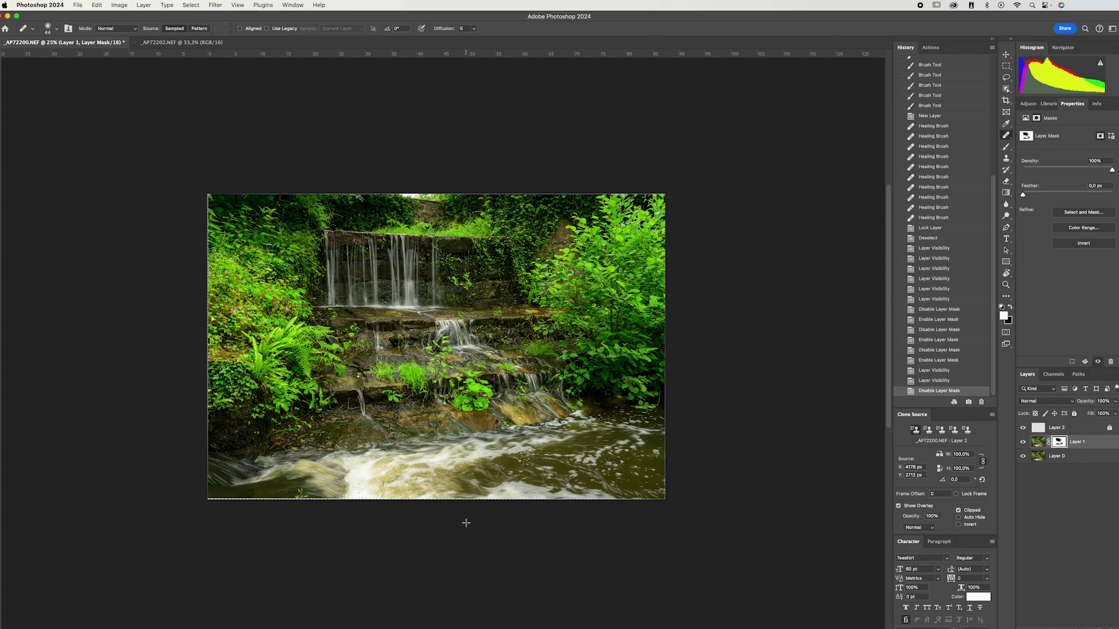